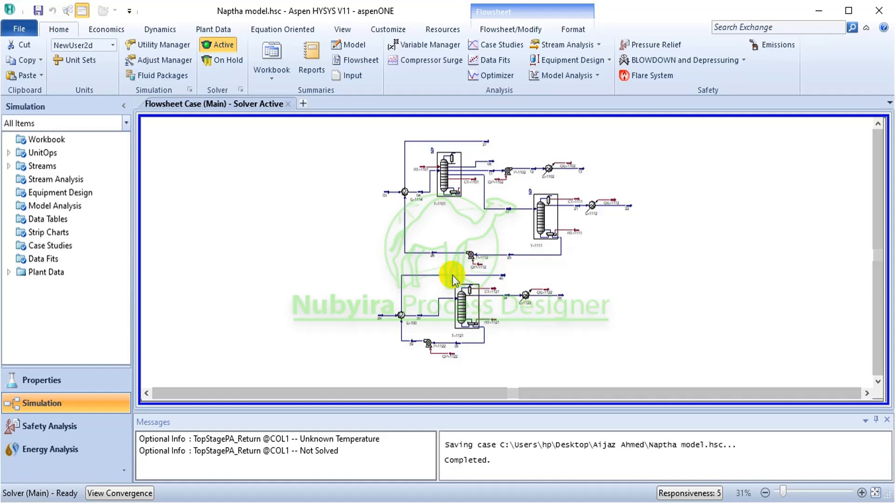
Examine the naphtha flowsheet around columns T-1101, T-1111 and T-1121, including stream 08 leaving T-1101
scroll(415, 182, up, 3)
scroll(418, 180, down, 3)
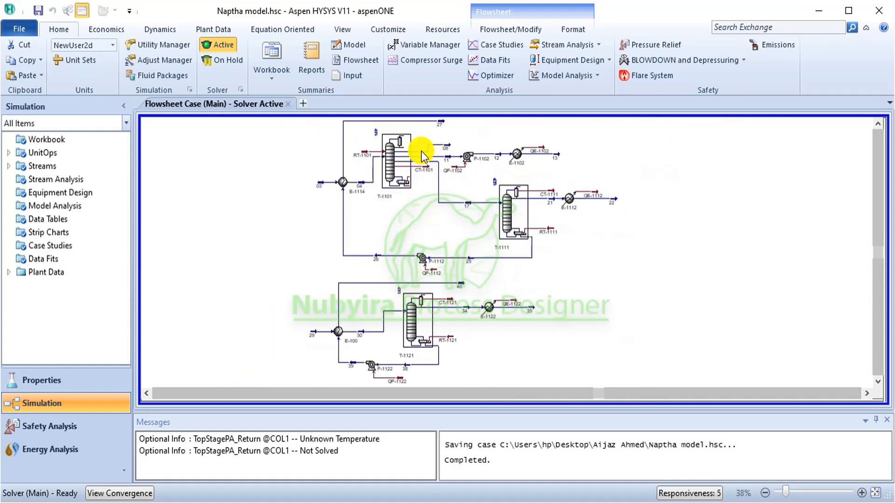
scroll(430, 156, up, 3)
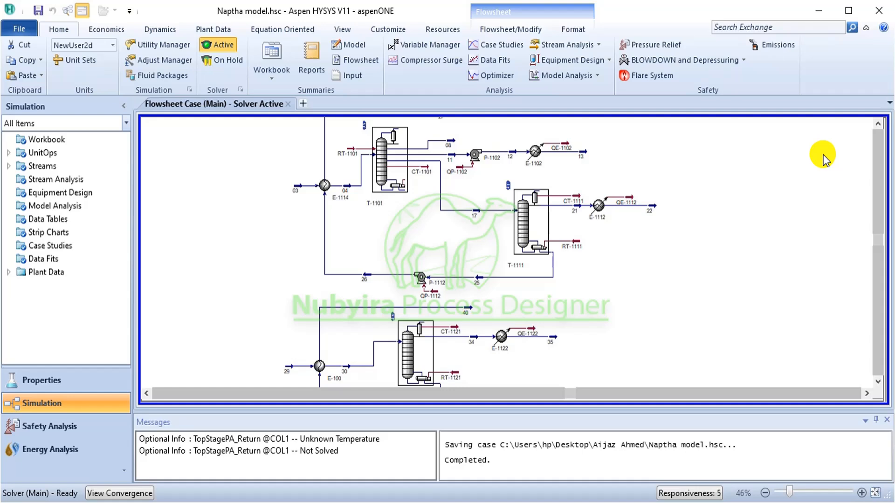
mouse_move(345, 192)
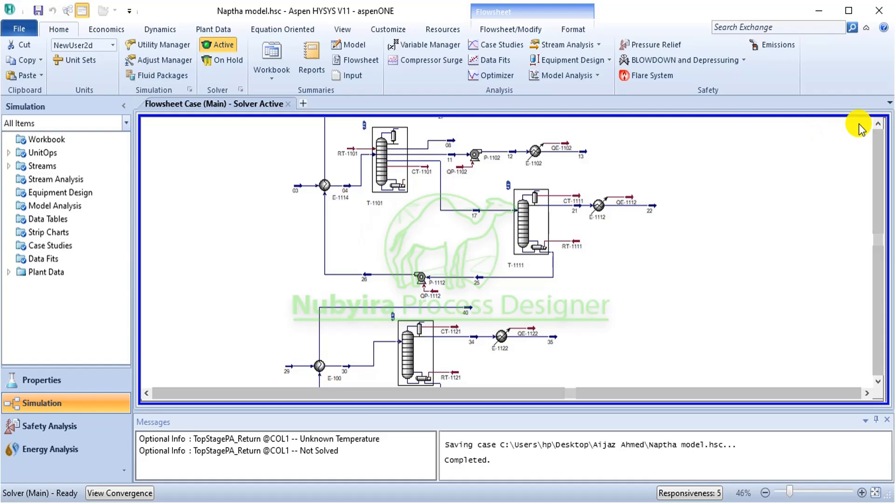
click(878, 123)
click(878, 123)
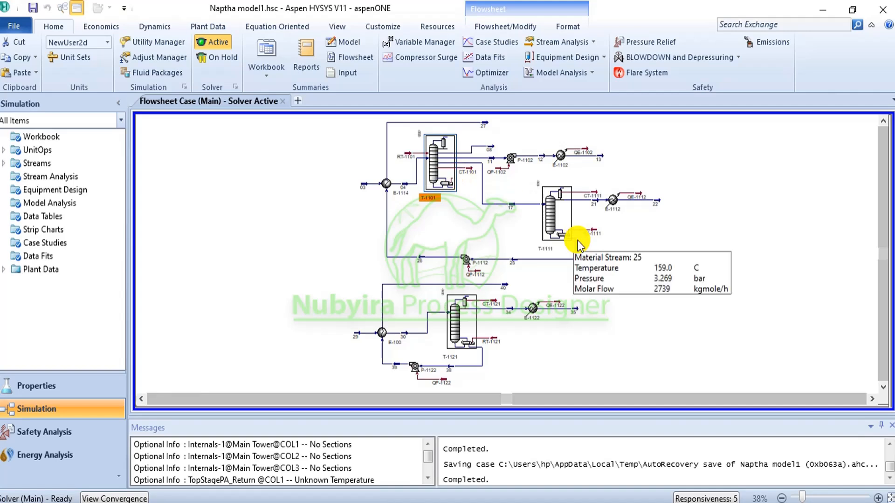
mouse_move(475, 282)
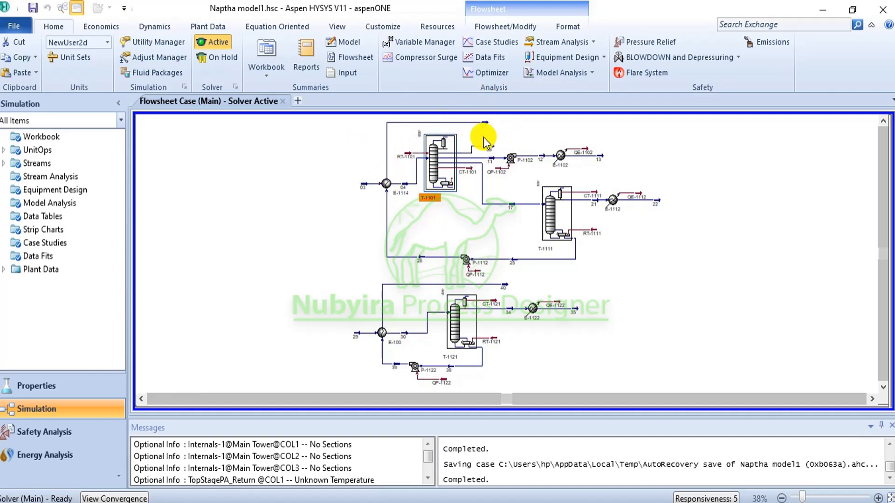
scroll(493, 124, up, 3)
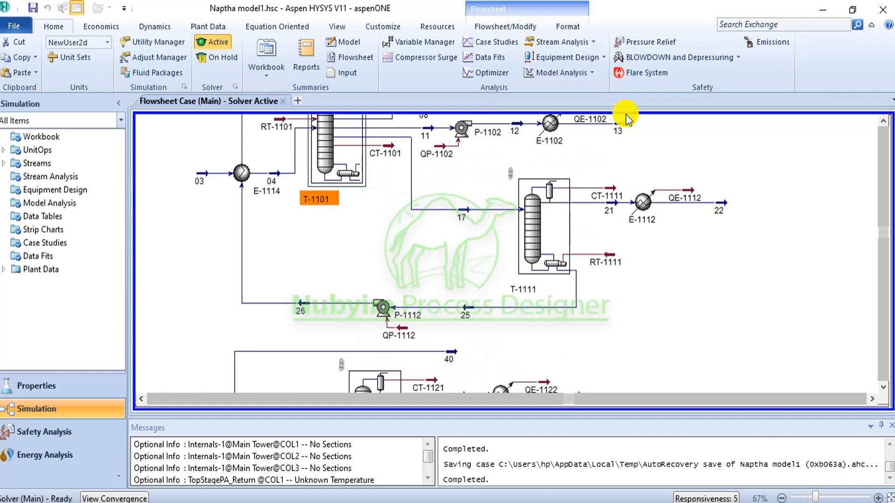
click(883, 121)
click(884, 121)
click(883, 121)
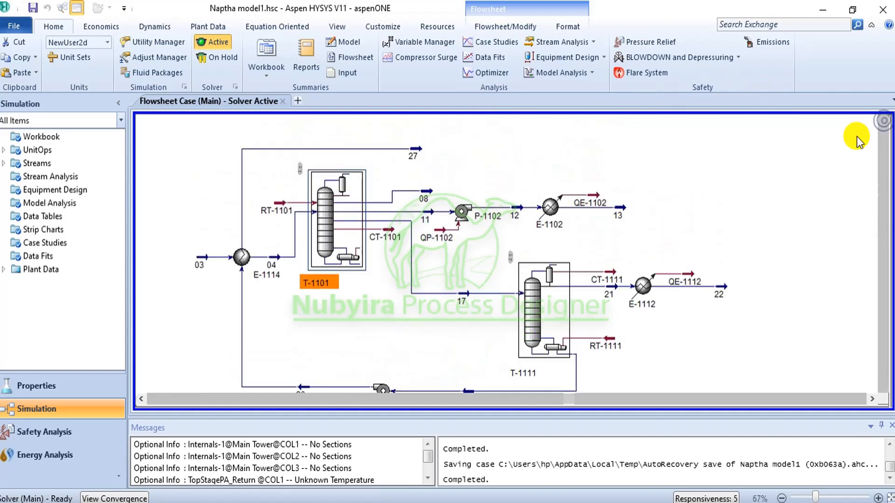
mouse_move(427, 192)
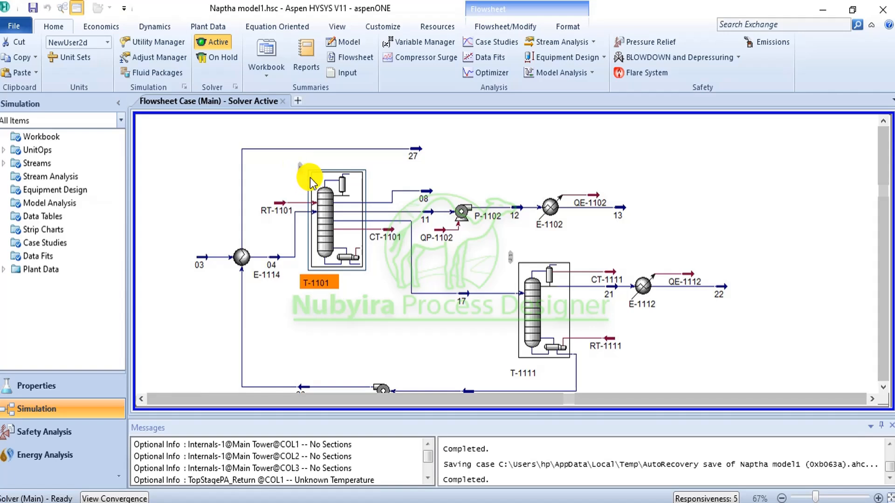
click(427, 200)
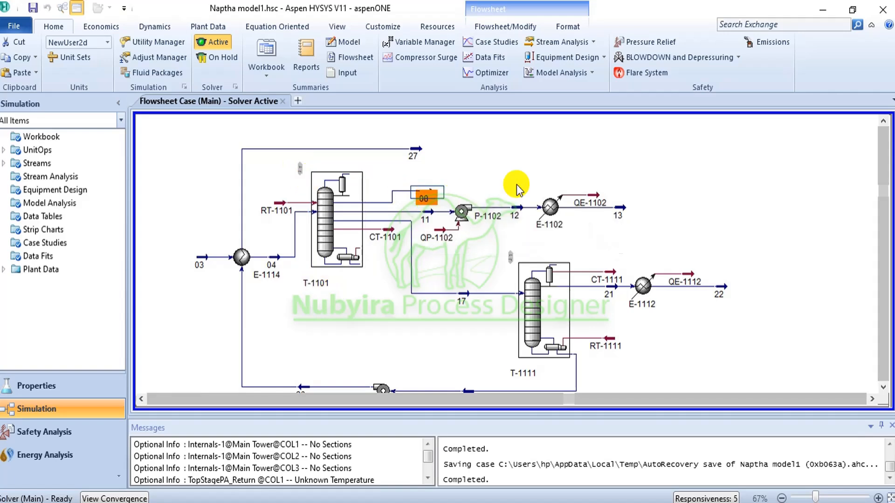
Review the mole-fraction composition of material stream 13 leaving E-1102, and close its window
click(621, 224)
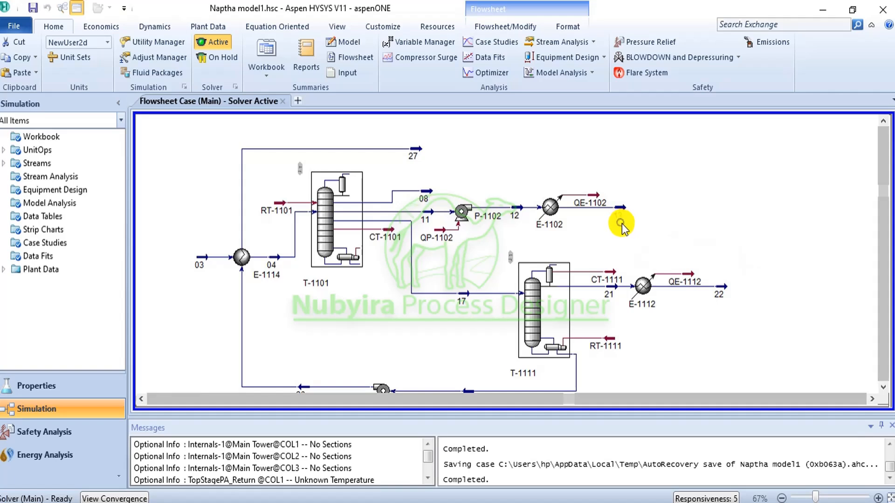
click(618, 214)
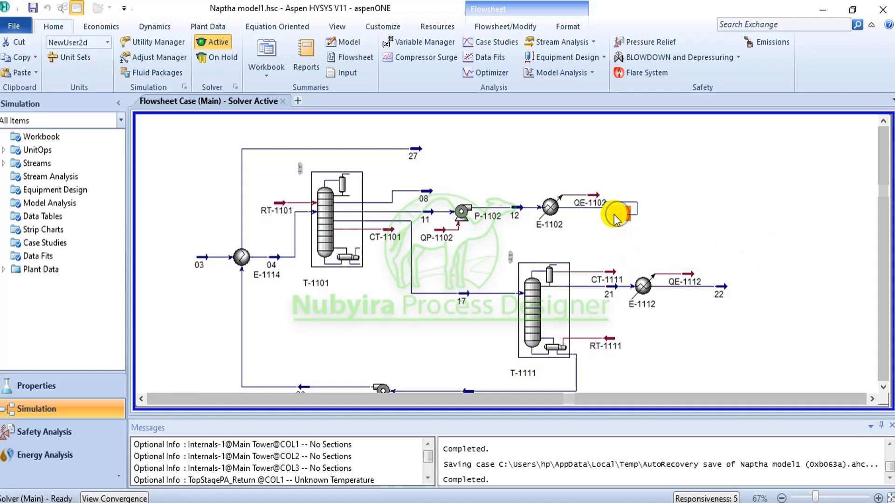
double_click(617, 218)
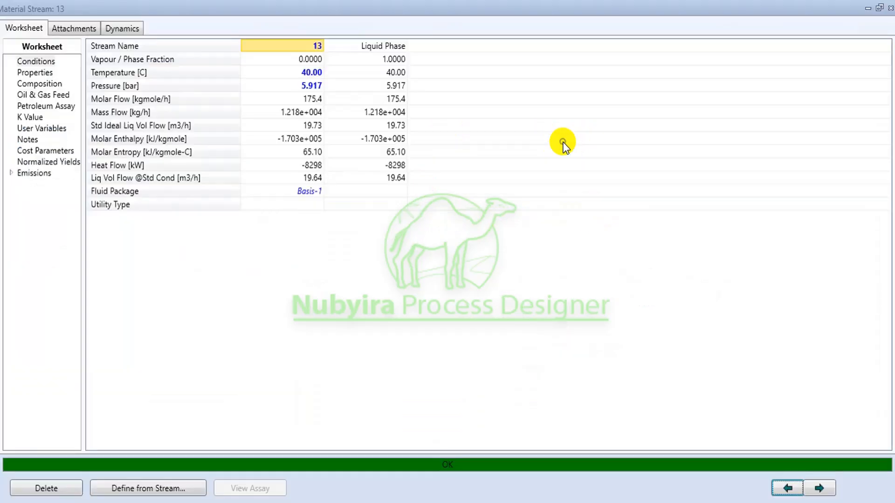
click(560, 142)
click(41, 93)
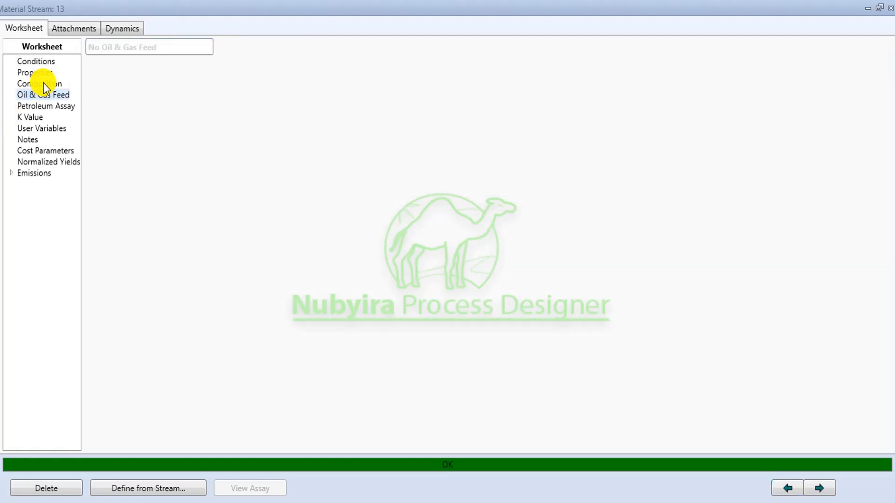
click(44, 84)
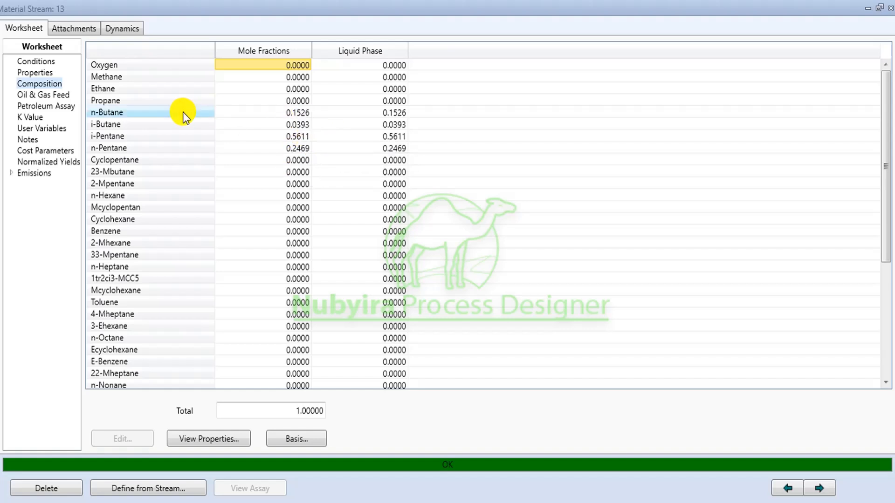
click(885, 11)
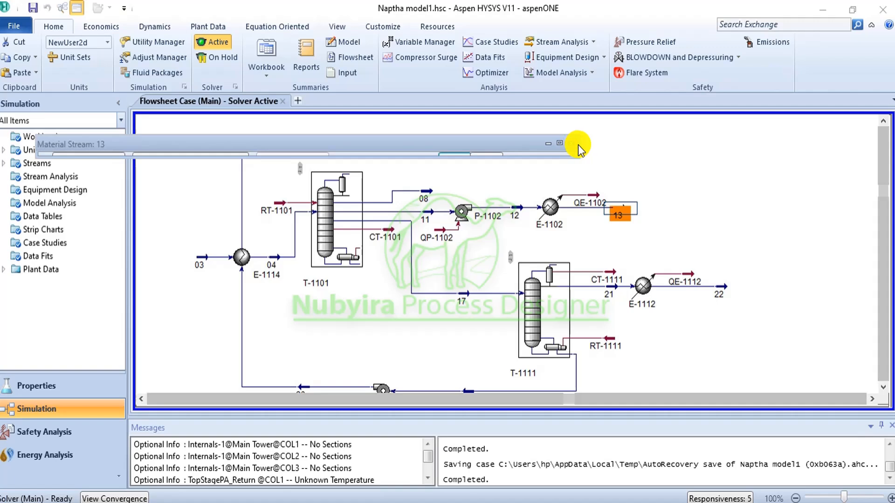
click(391, 205)
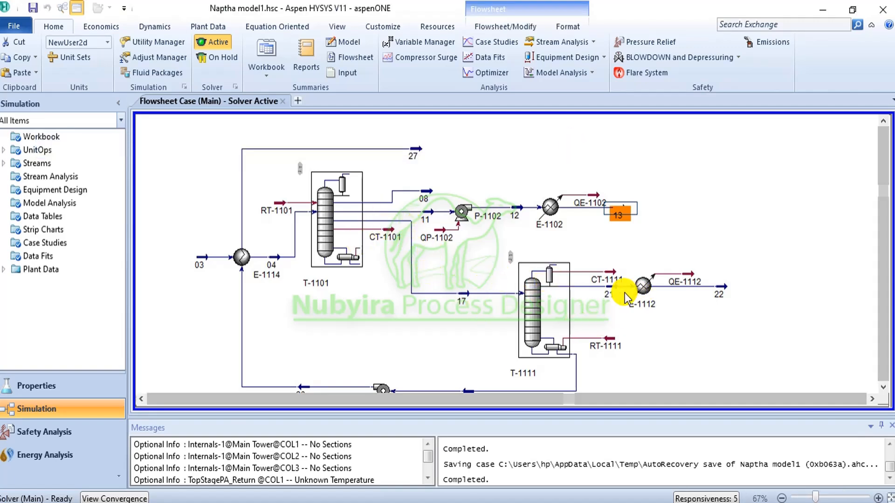
Review the mole-fraction composition of material stream 21 between column T-1111 and E-1112, and close its window
mouse_move(606, 285)
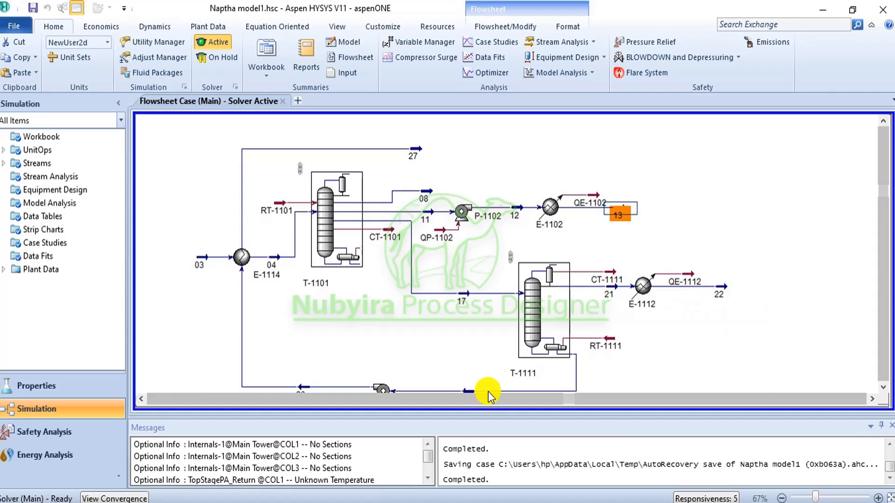
click(606, 294)
double_click(606, 294)
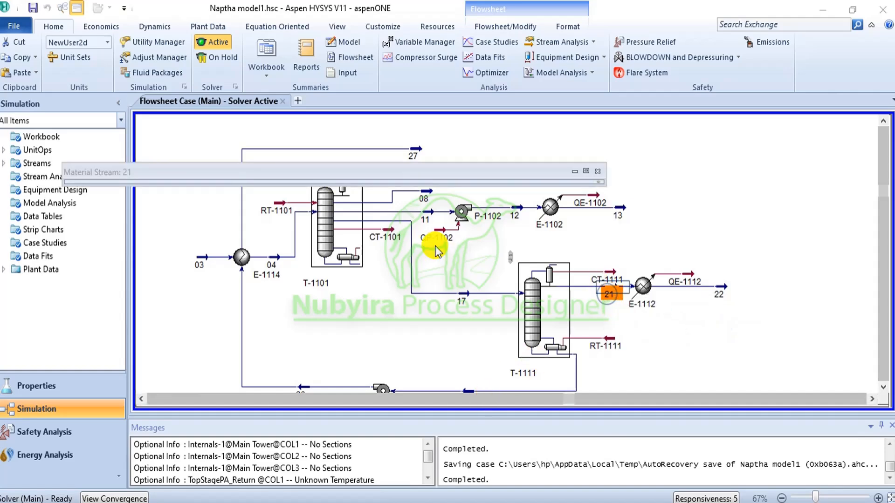
click(587, 173)
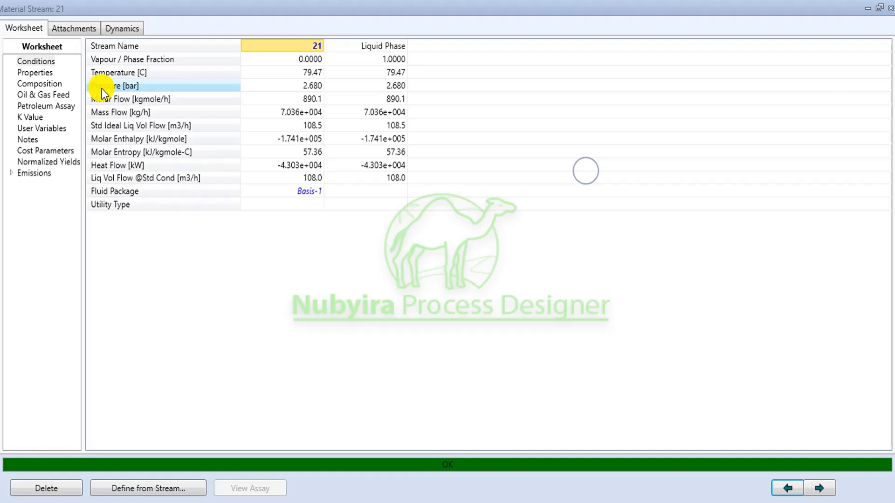
click(52, 91)
click(46, 83)
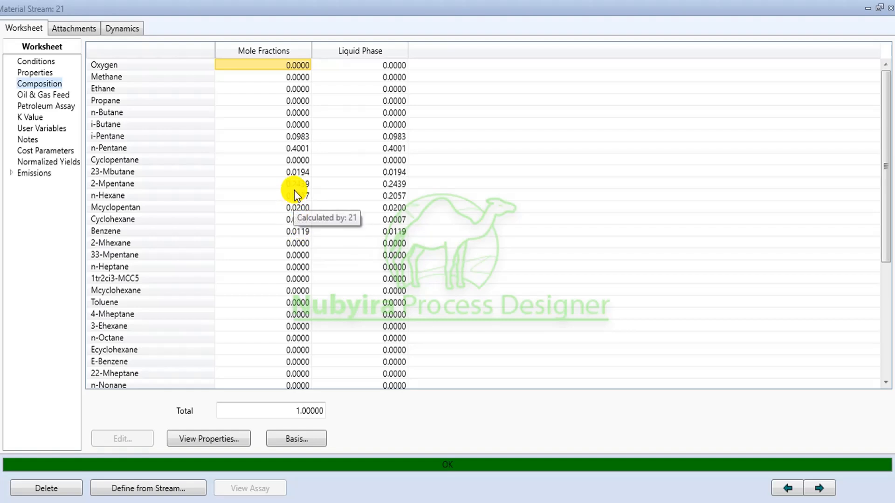
click(891, 9)
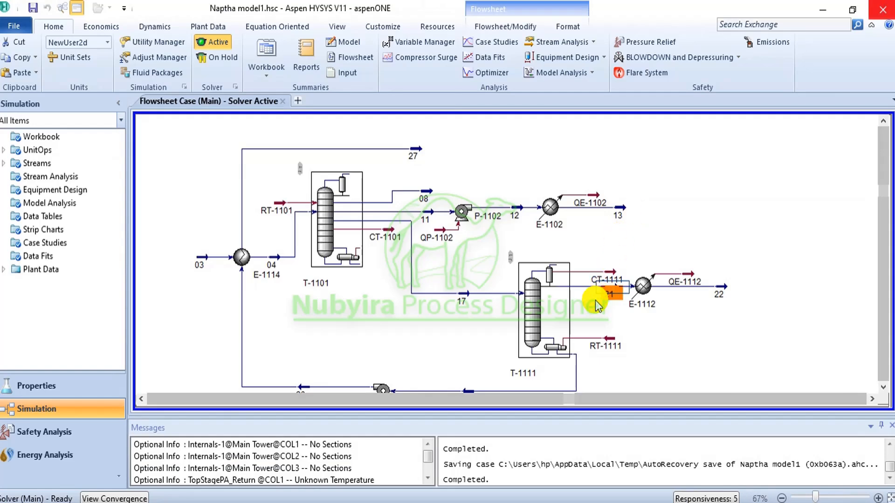
Review the full mole-fraction list of material stream 25 from the bottom of column T-1111, and close its window
scroll(484, 347, down, 2)
scroll(470, 381, up, 1)
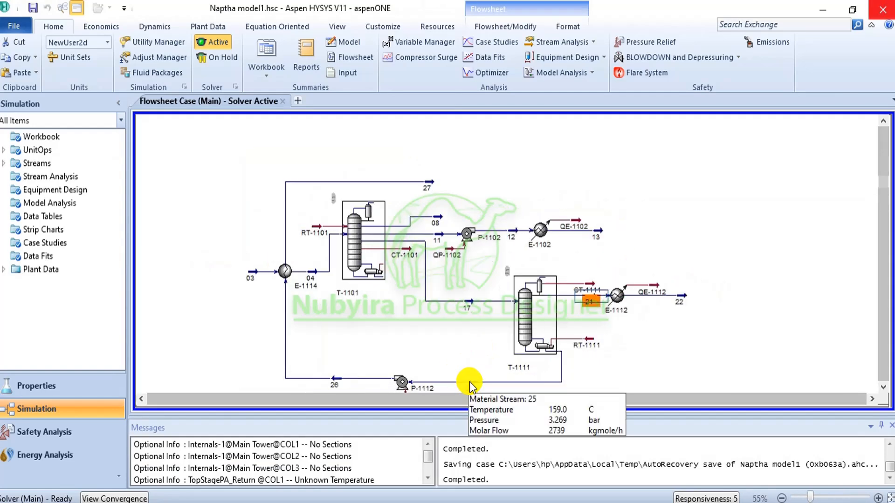
double_click(470, 381)
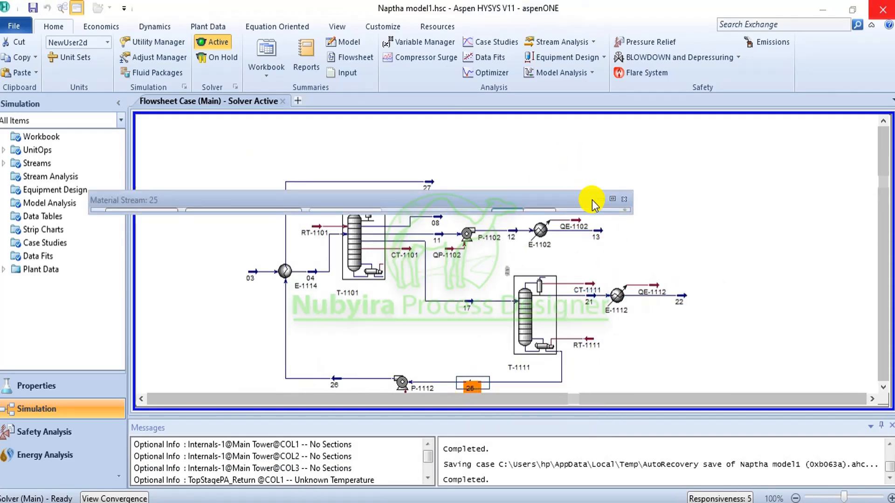
click(610, 199)
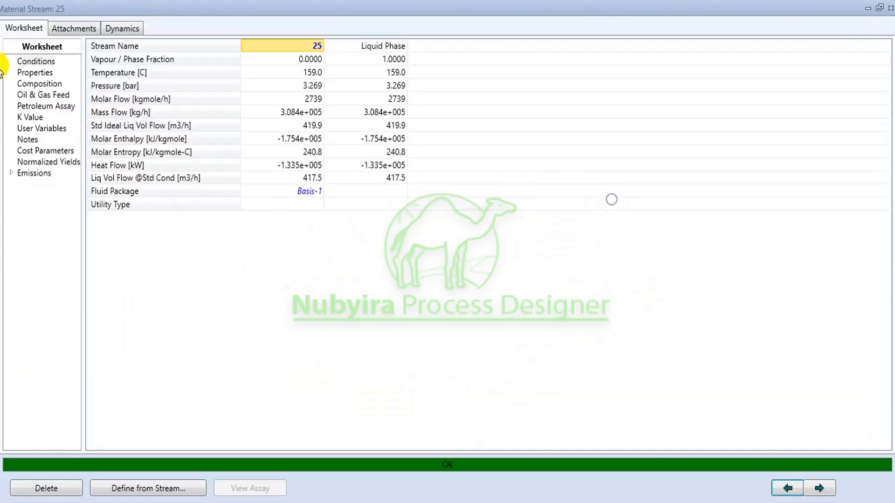
click(50, 84)
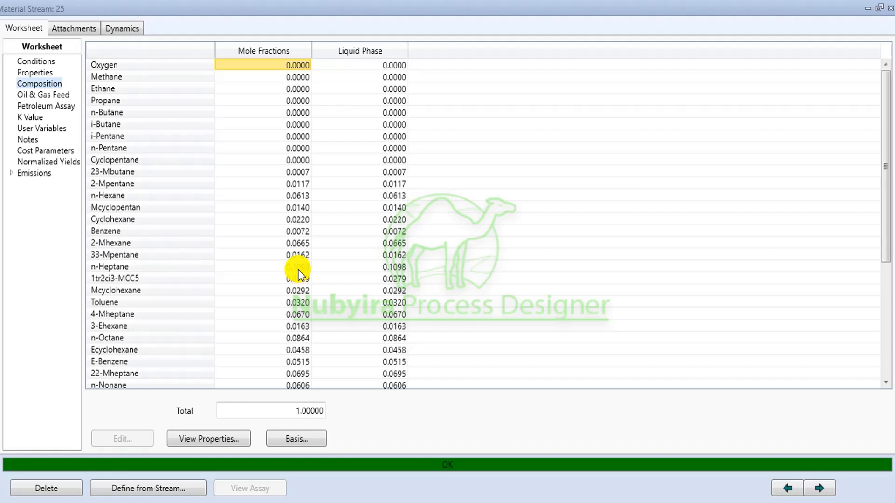
scroll(326, 275, down, 2)
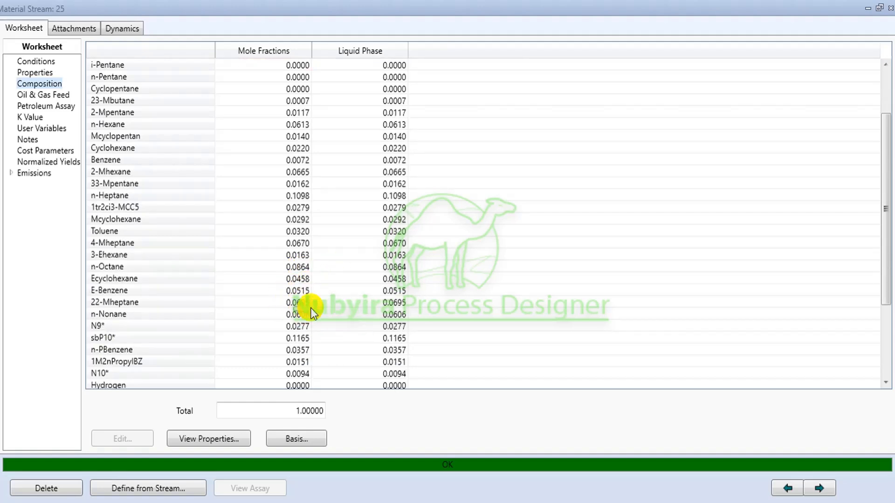
click(890, 8)
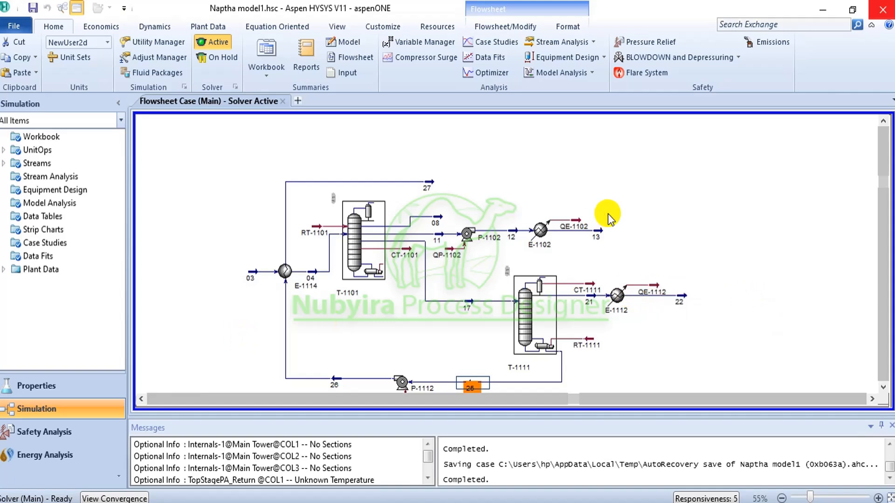
Review the mole-fraction composition of material stream 34 between column T-1121 and E-1122, and close its window
scroll(613, 210, down, 4)
scroll(616, 256, down, 1)
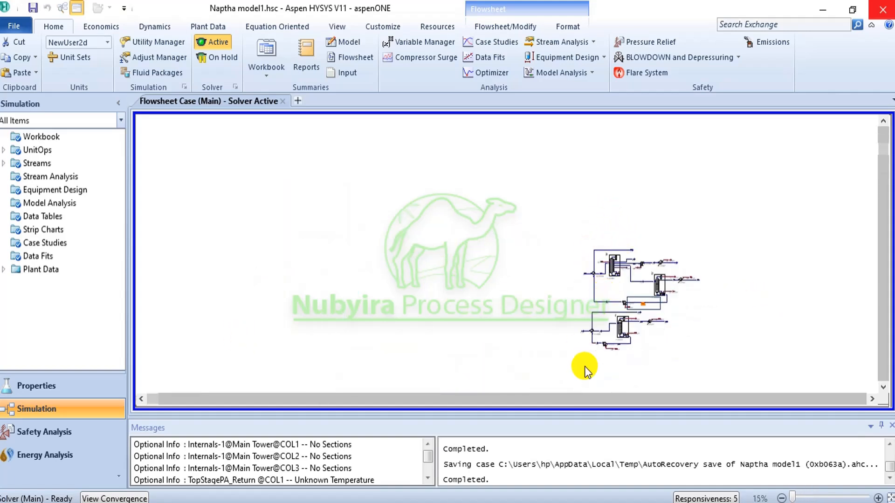
scroll(592, 361, up, 3)
scroll(699, 317, up, 2)
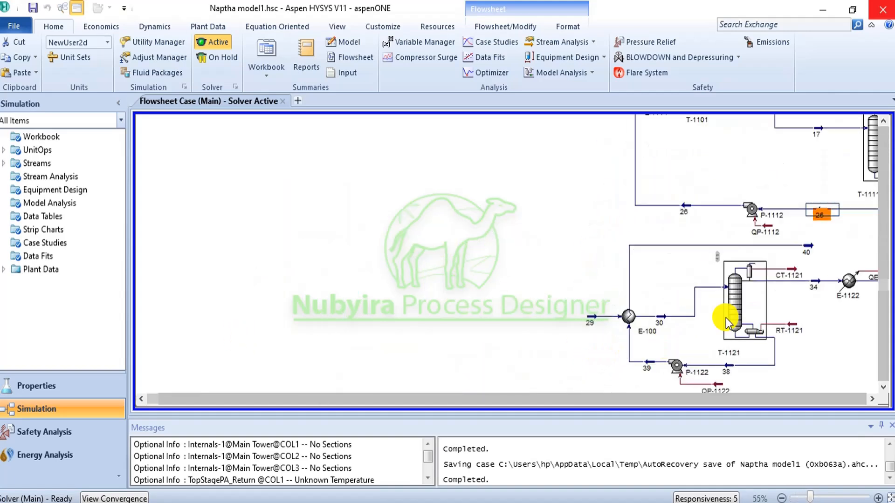
double_click(813, 283)
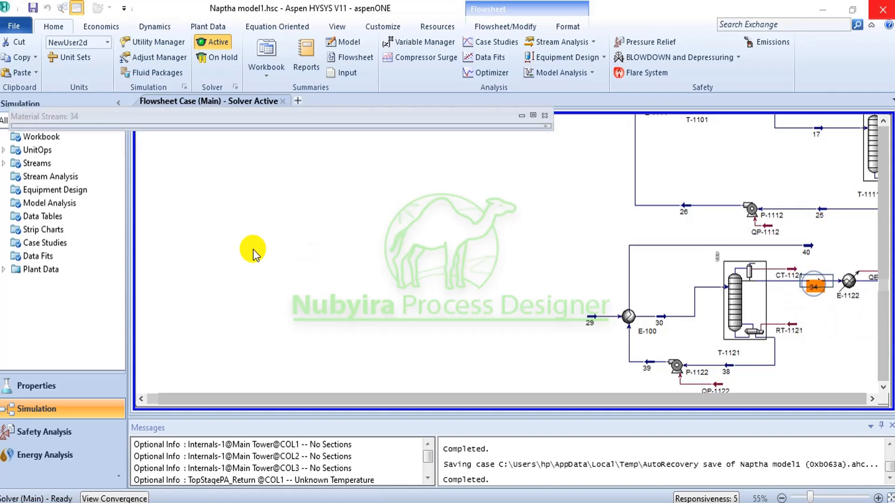
click(534, 123)
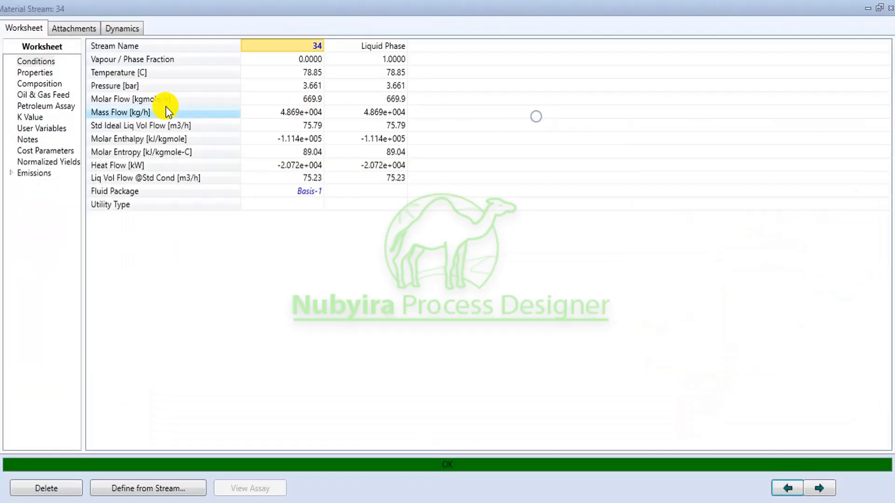
click(37, 84)
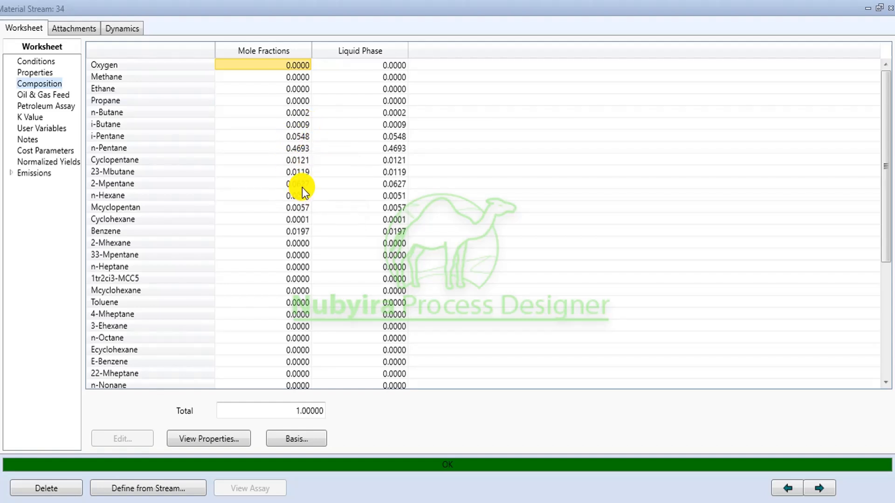
click(890, 14)
Review the mole-fraction composition of material stream 40, checking the benzene and 2-Mhexane entries, and close its window
scroll(680, 164, down, 3)
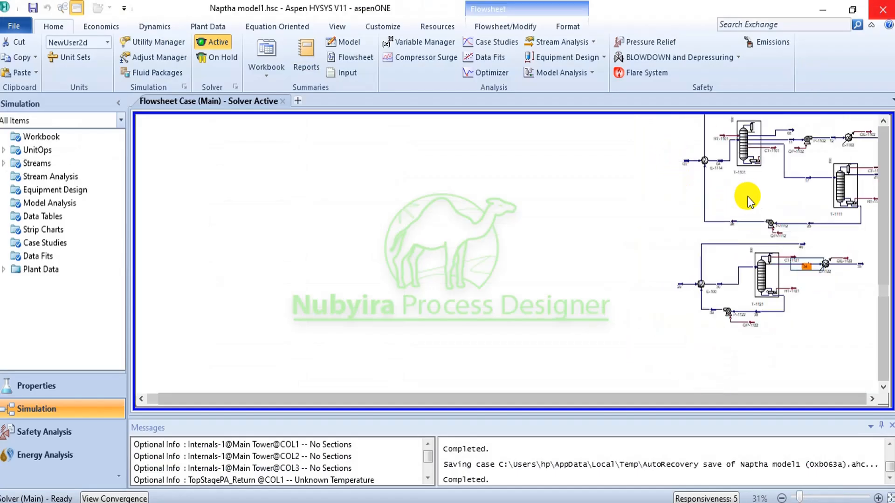
click(801, 247)
double_click(802, 246)
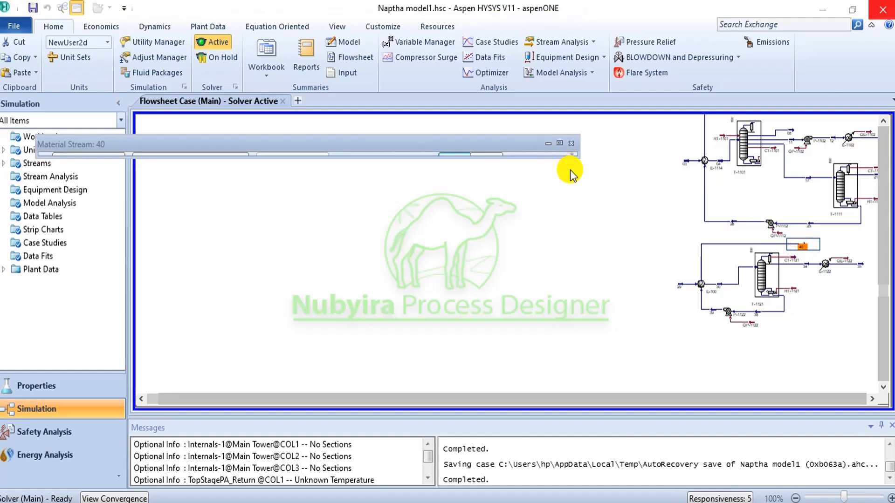
click(562, 146)
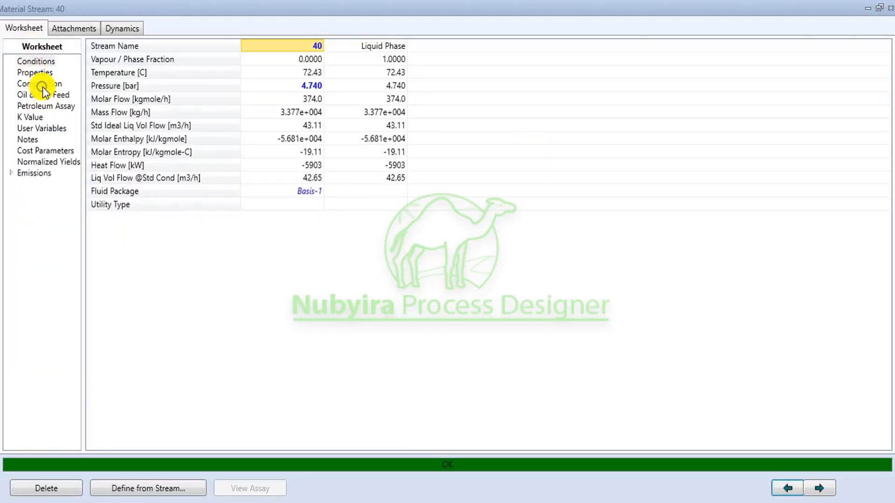
click(42, 86)
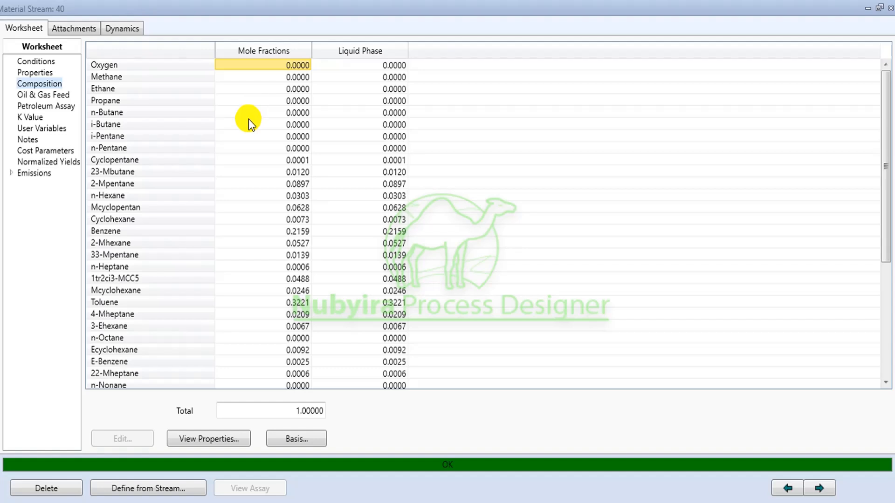
click(301, 232)
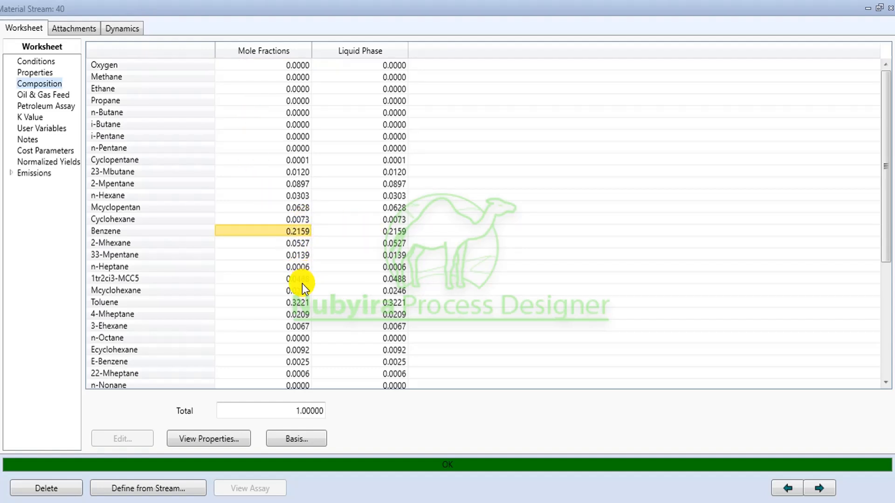
click(303, 243)
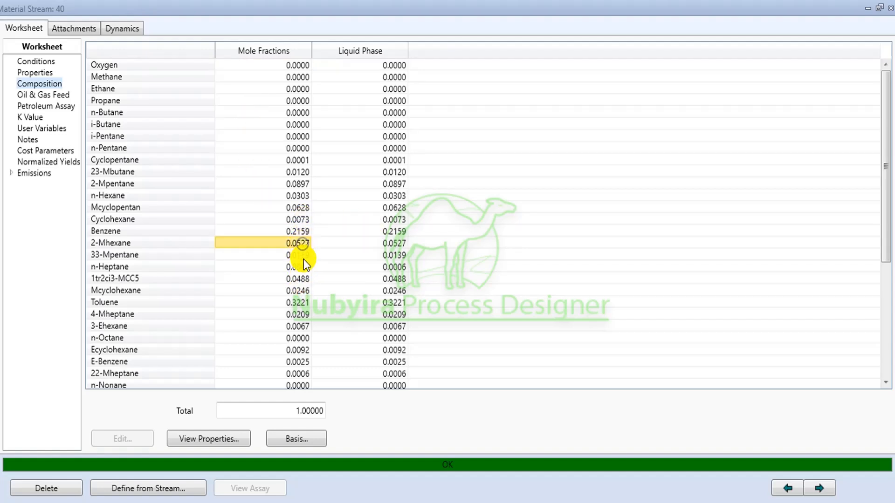
click(888, 9)
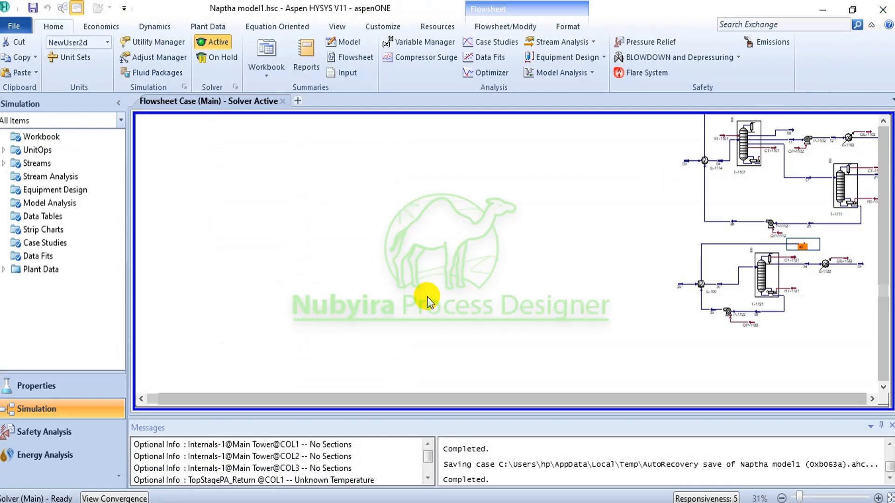
Open column T-1101 at full size and examine its stage-by-stage pressure and temperature profiles
scroll(639, 194, up, 5)
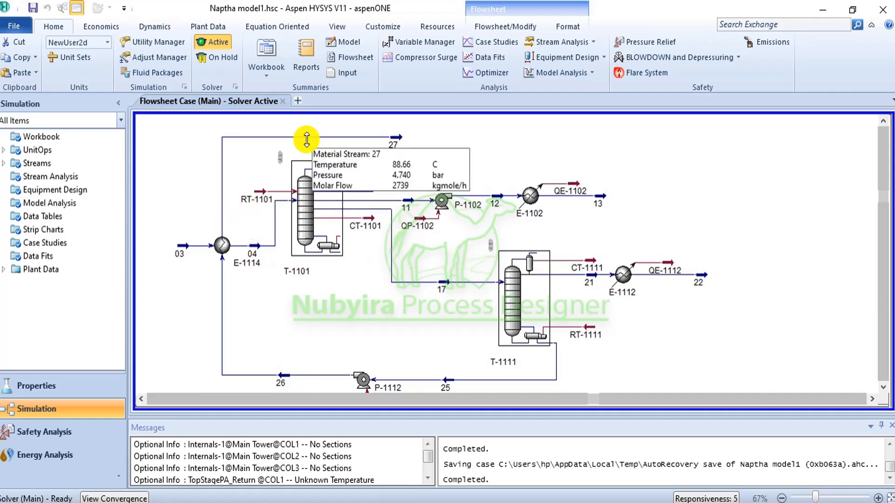
click(315, 198)
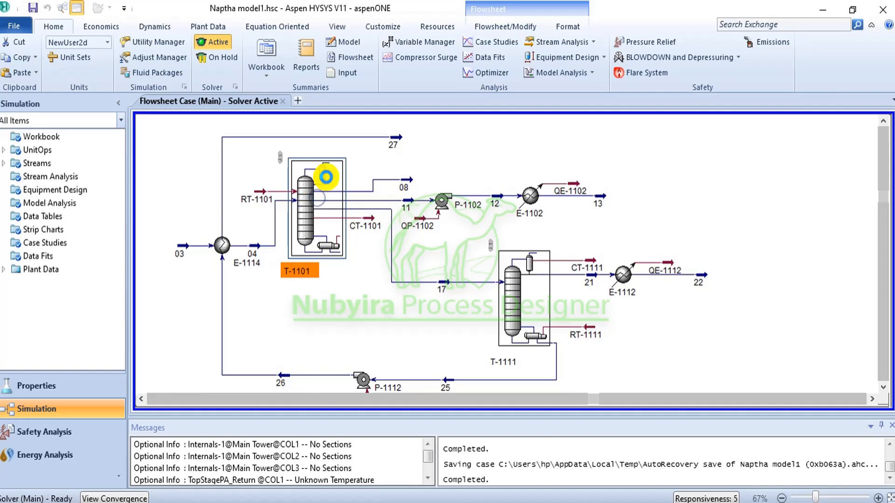
double_click(313, 220)
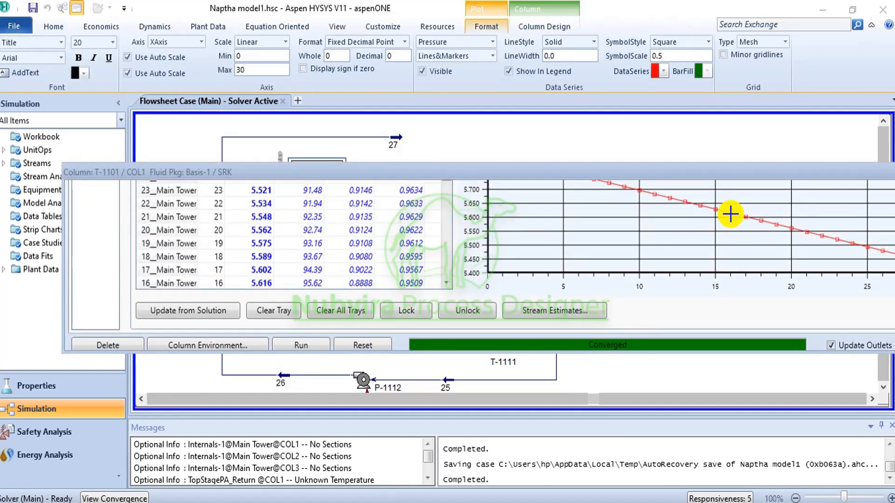
drag(741, 171, 471, 176)
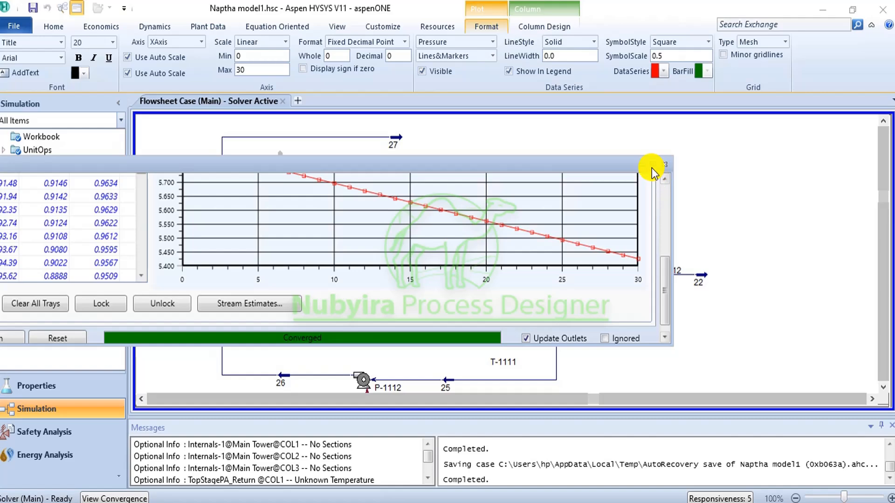
double_click(650, 165)
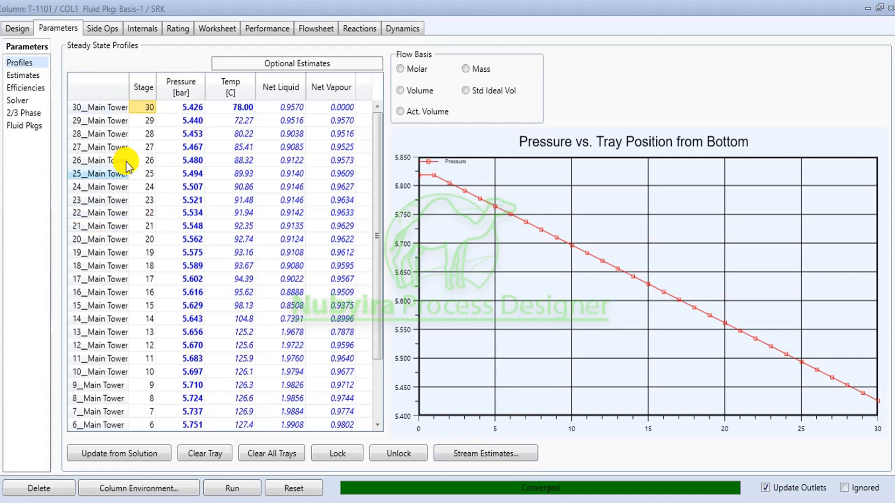
mouse_move(176, 117)
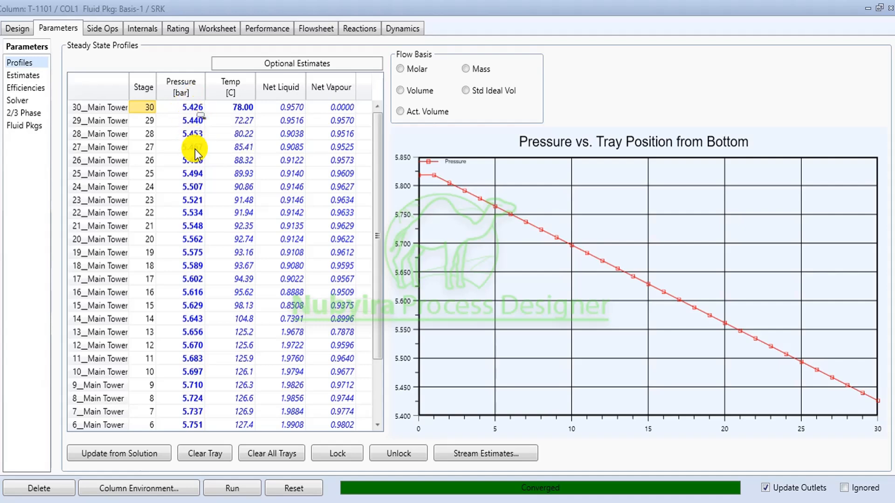
mouse_move(189, 160)
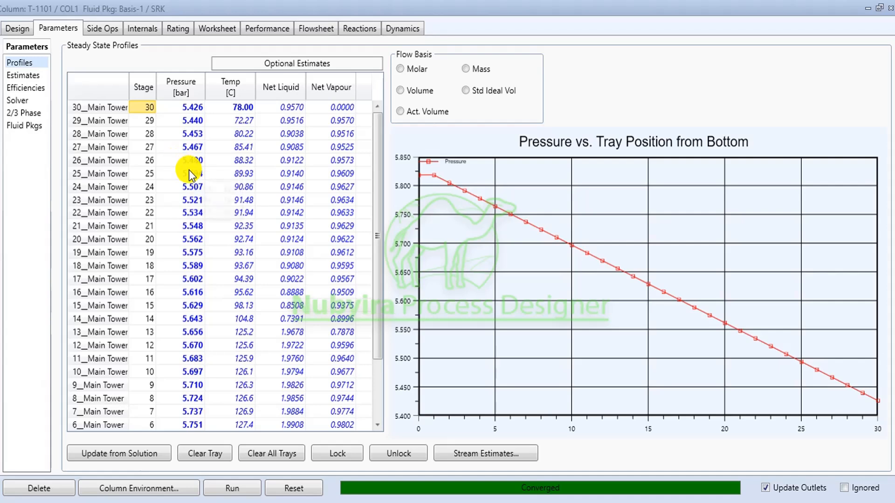
mouse_move(255, 177)
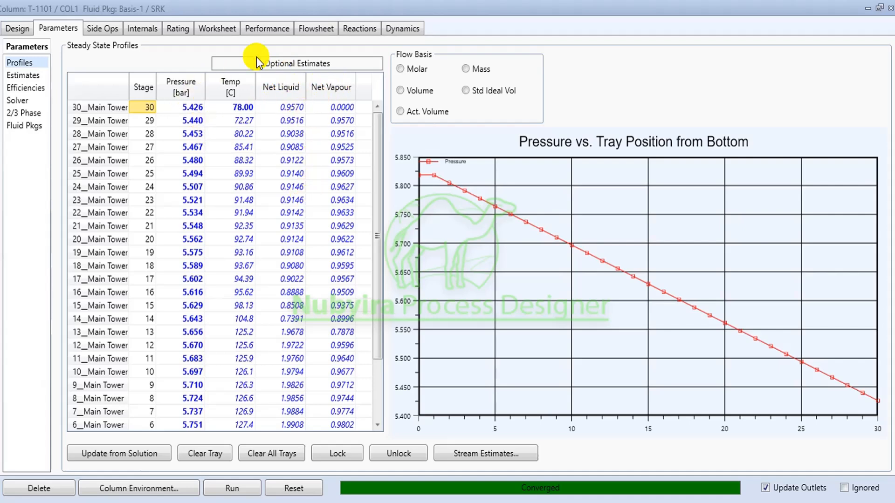
Review T-1101's performance results, covering the composition summary, the column flow and energy profiles, and the feeds and products
click(252, 33)
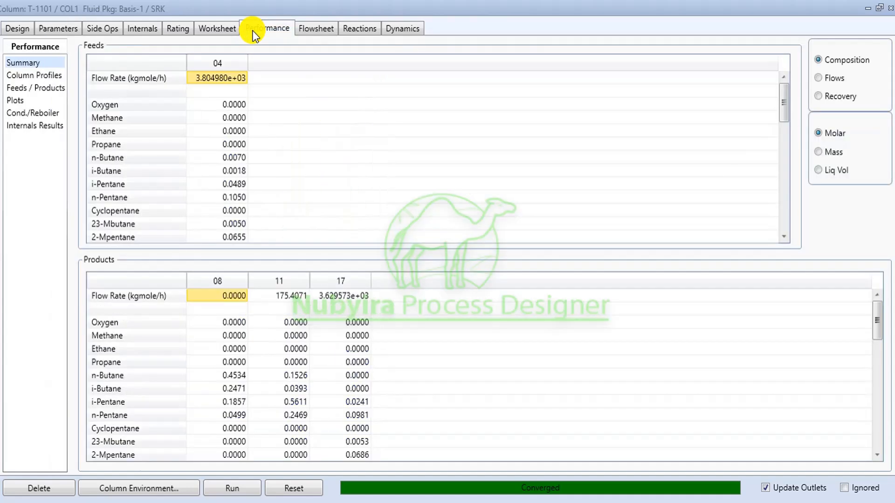
click(43, 76)
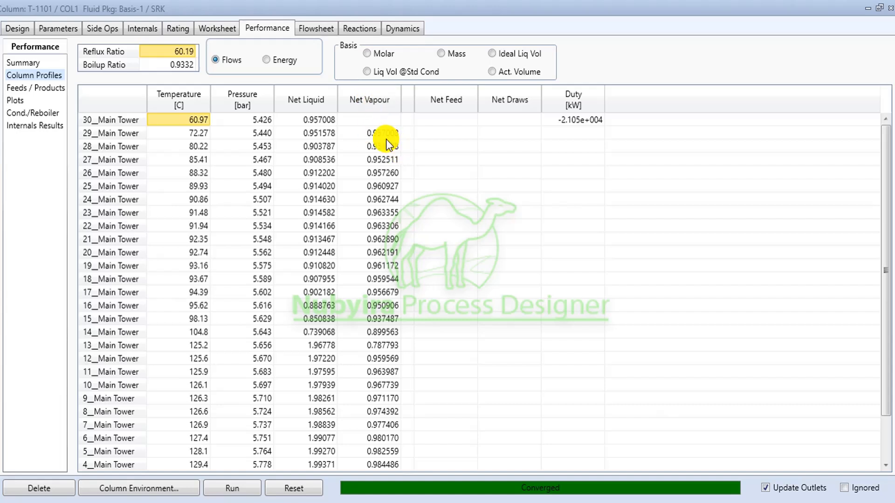
scroll(377, 135, down, 2)
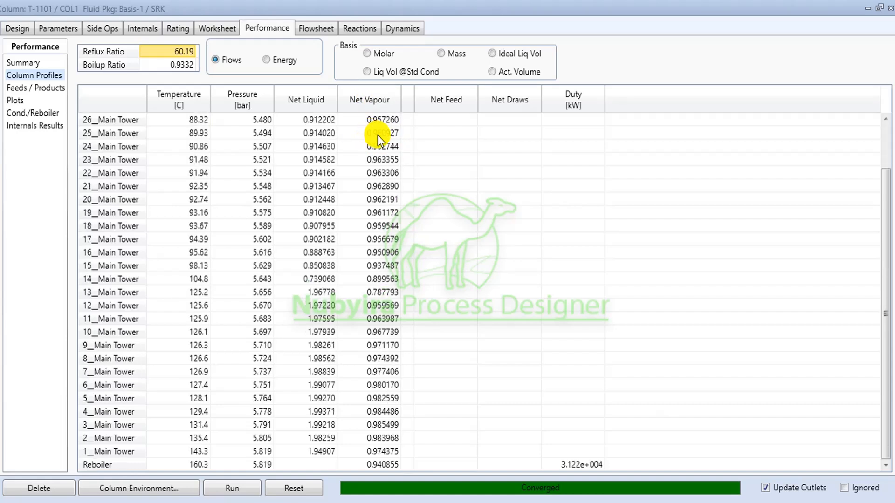
scroll(381, 134, up, 2)
scroll(354, 144, down, 2)
scroll(337, 199, up, 2)
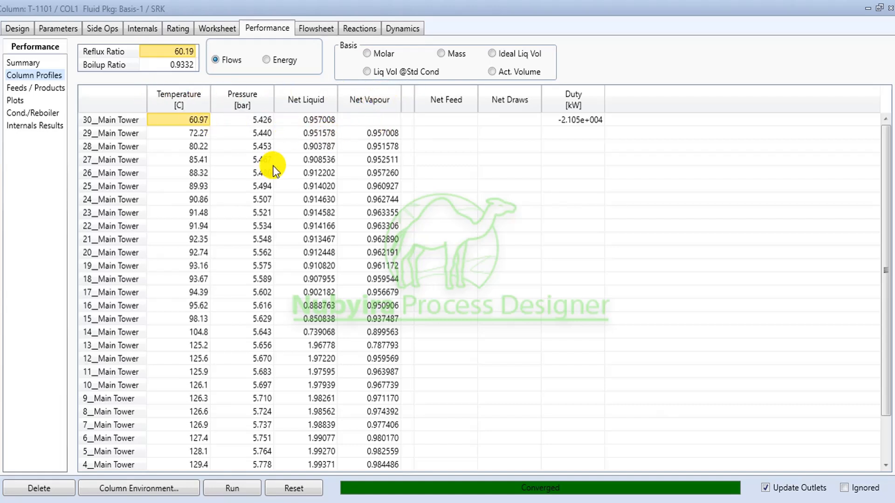
click(274, 61)
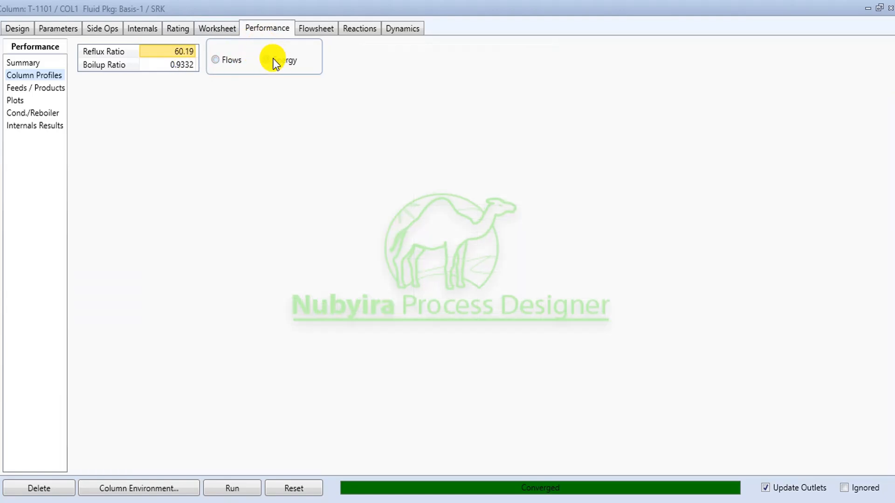
click(21, 89)
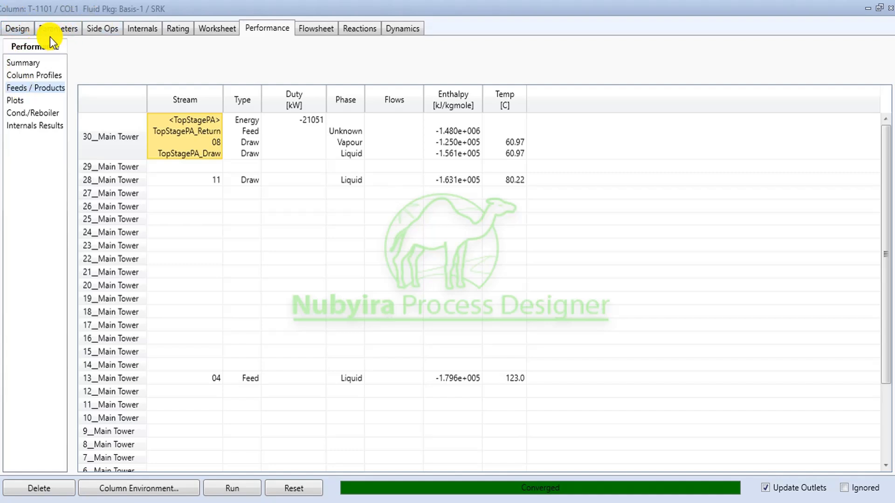
Check T-1101's design connections and specification monitor, viewing the pressure and net flow profiles
click(21, 27)
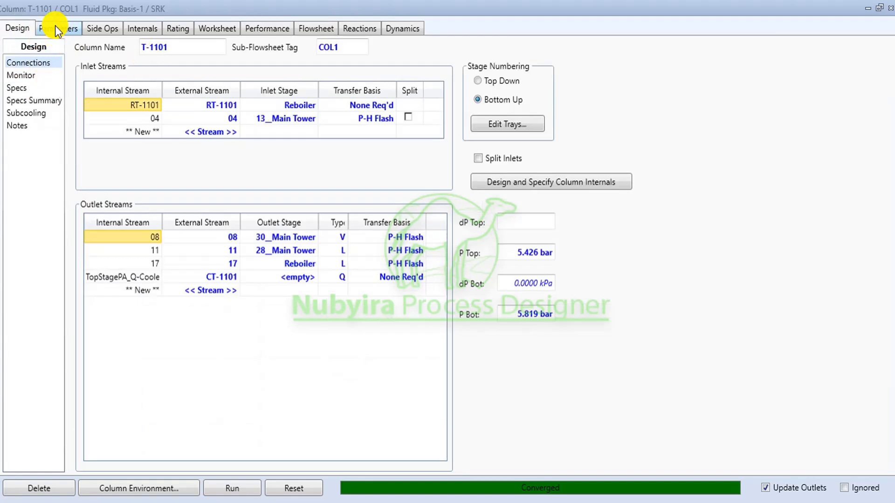
click(26, 77)
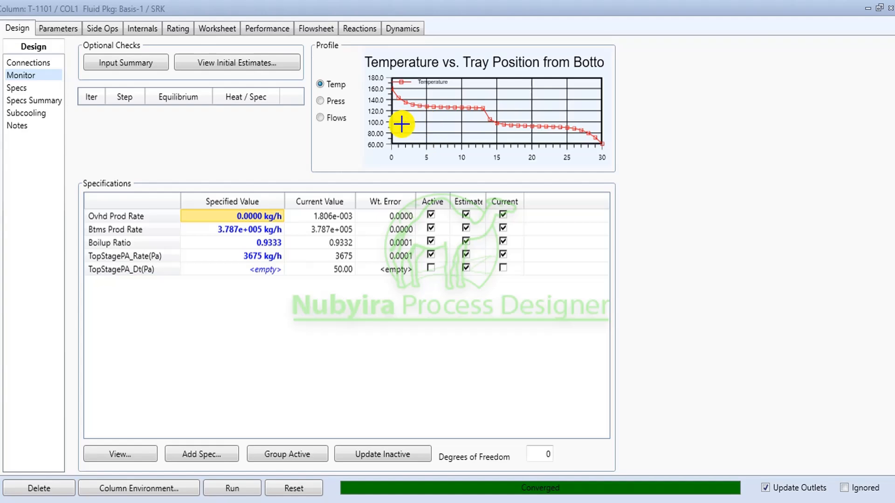
click(332, 102)
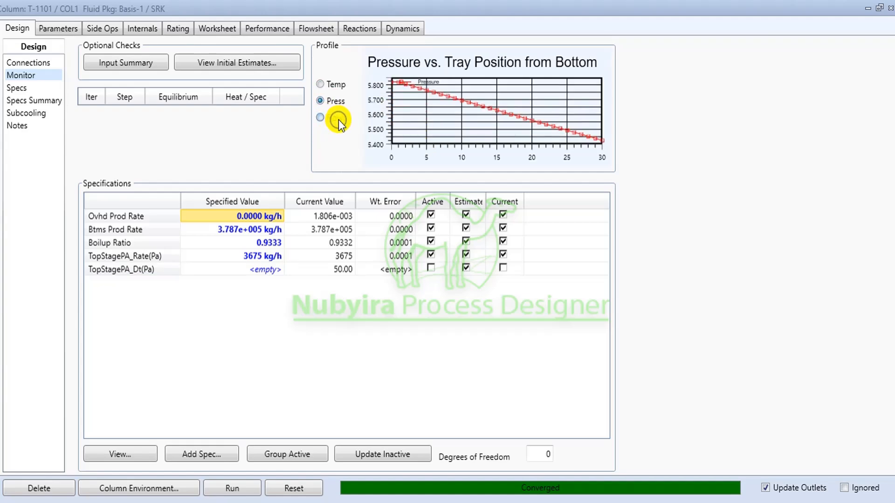
click(337, 122)
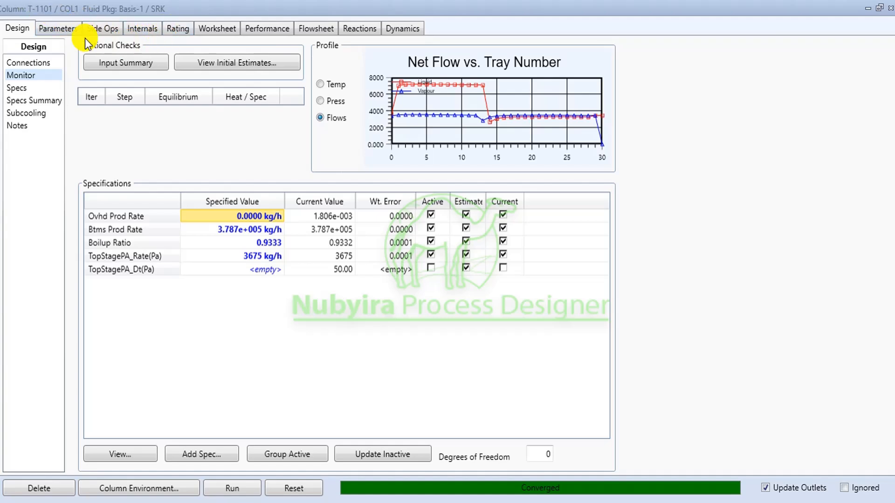
Show the internals setup of column T-1101, minimise the column window and bring it back at full size
click(136, 29)
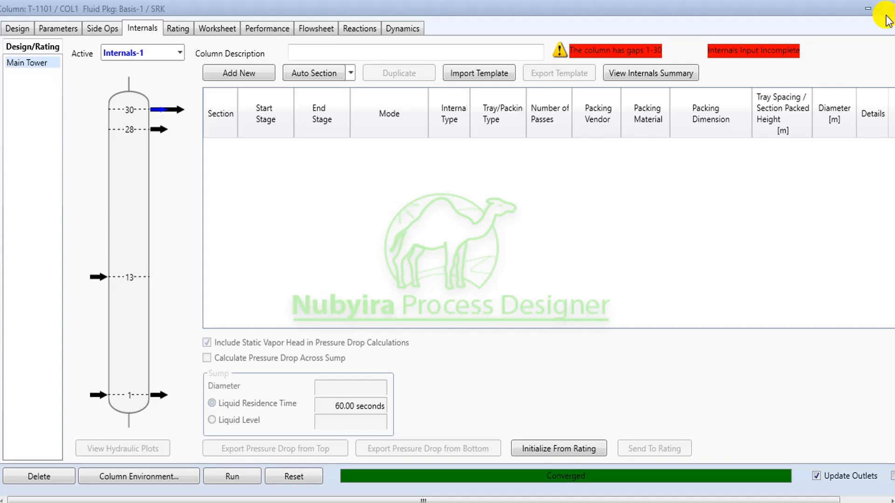
click(867, 10)
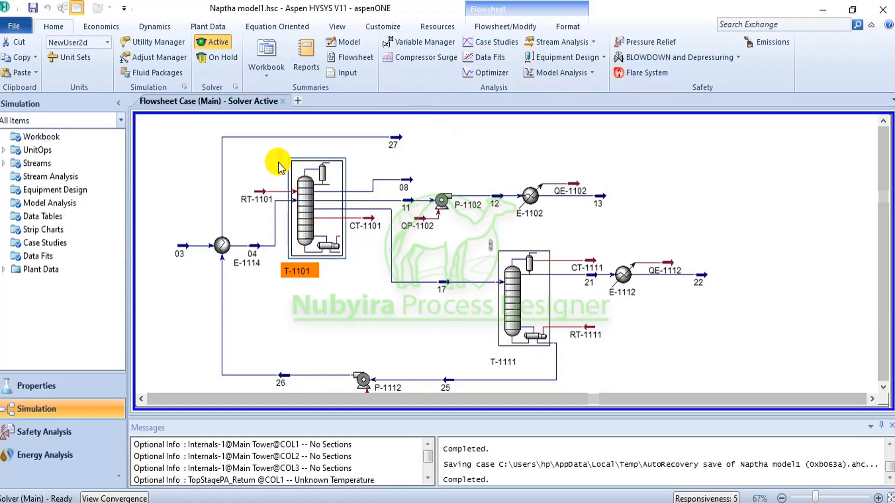
click(282, 163)
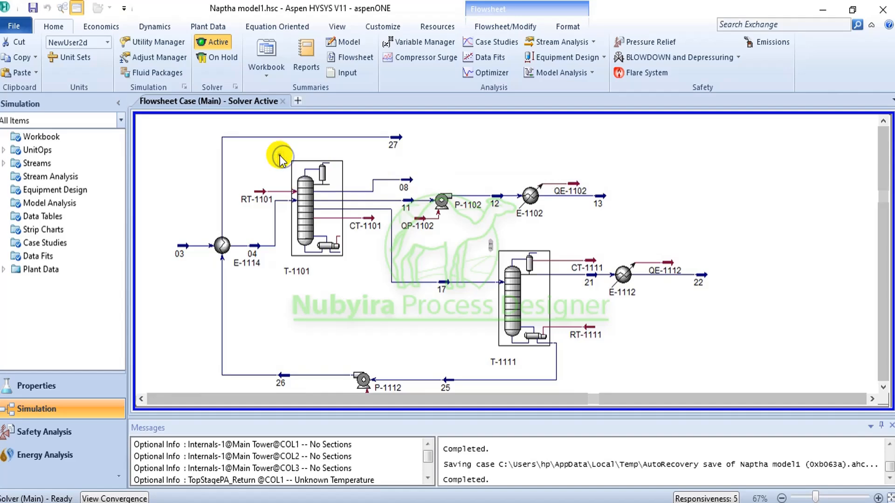
double_click(280, 158)
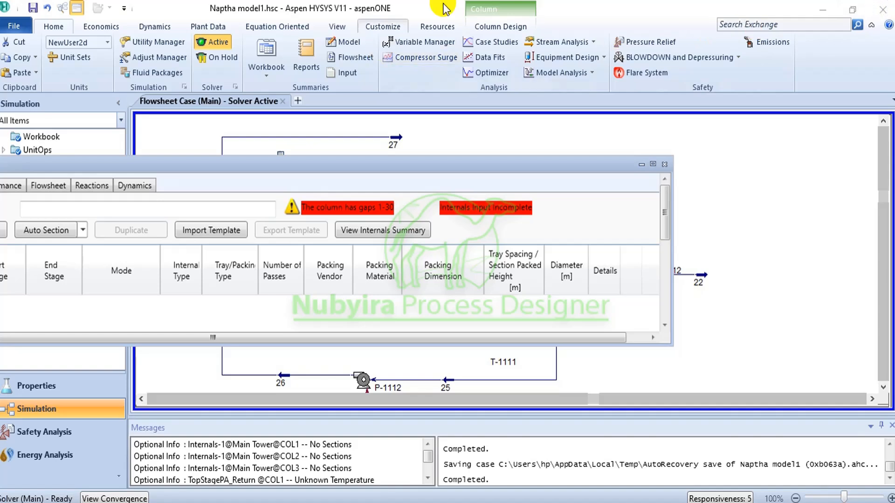
click(495, 25)
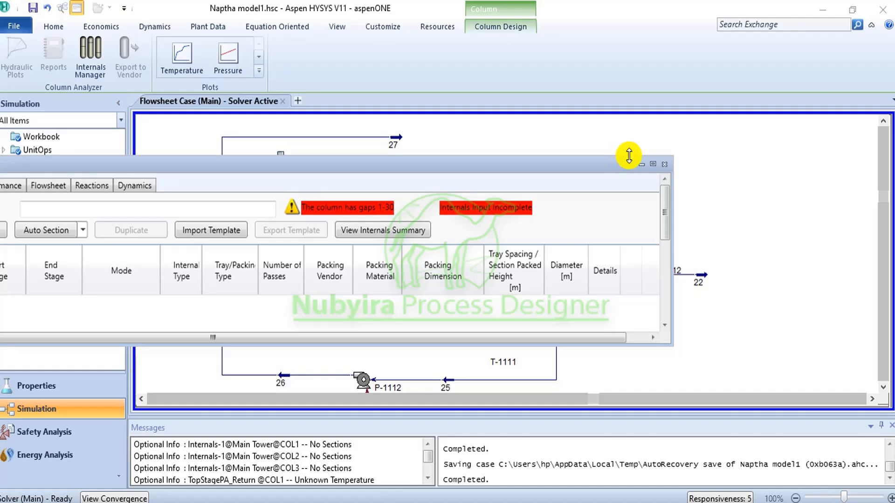
click(652, 167)
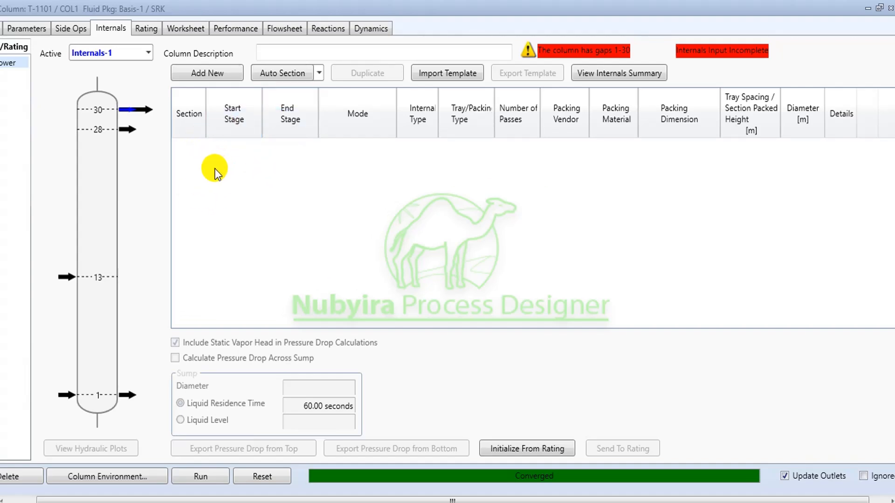
Divide the T-1101 main tower internals into sections automatically, based on flows
click(319, 75)
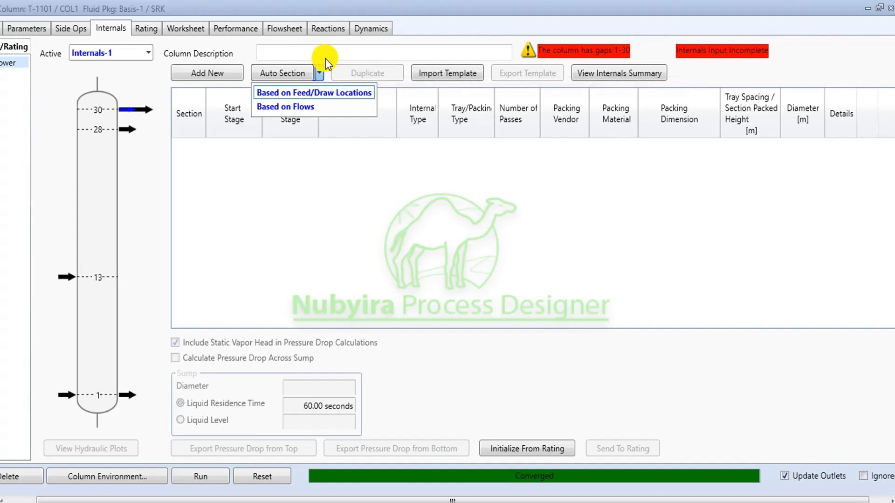
click(310, 107)
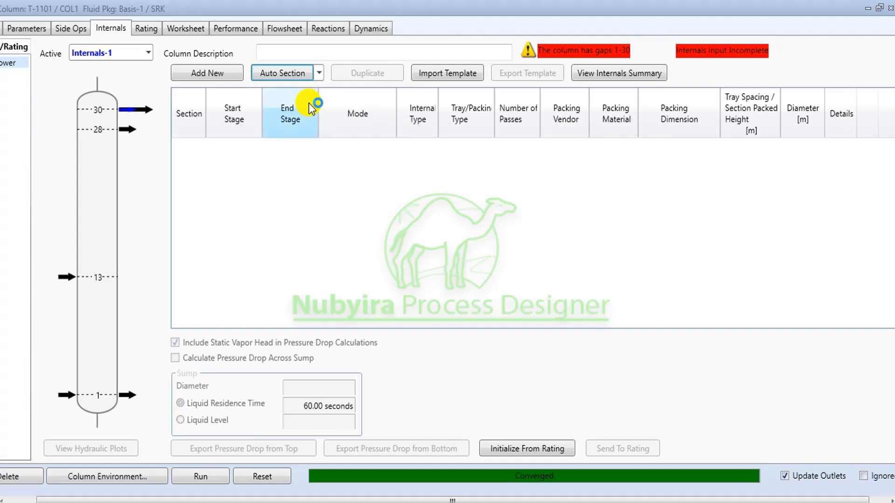
click(309, 108)
click(312, 102)
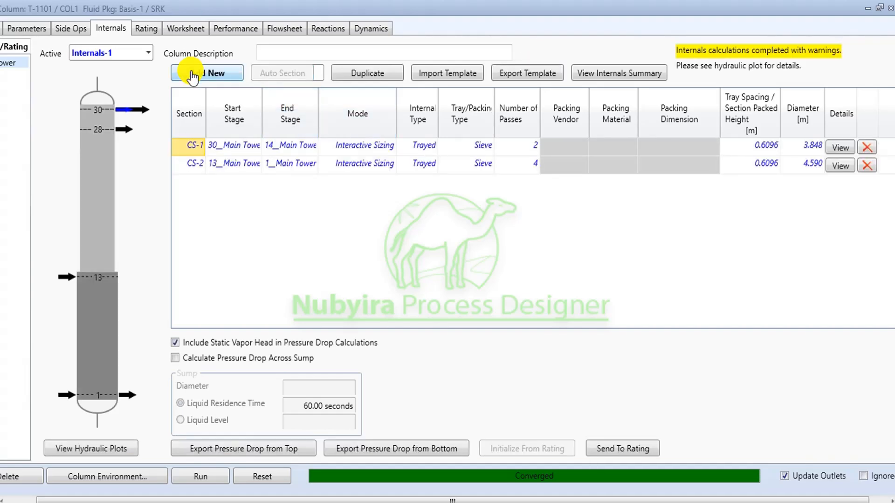
click(241, 111)
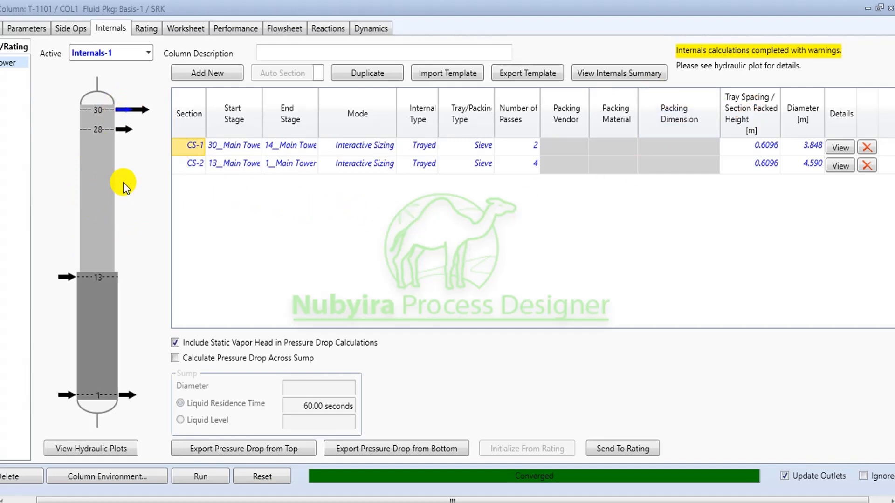
Delete internals section CS-2 and extend section CS-1 so that it ends at stage 1__Main Tower
mouse_move(97, 226)
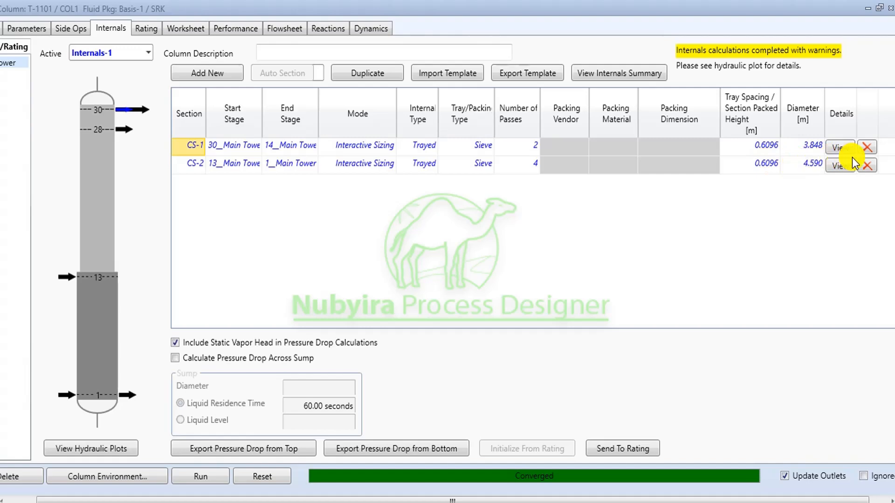
click(868, 165)
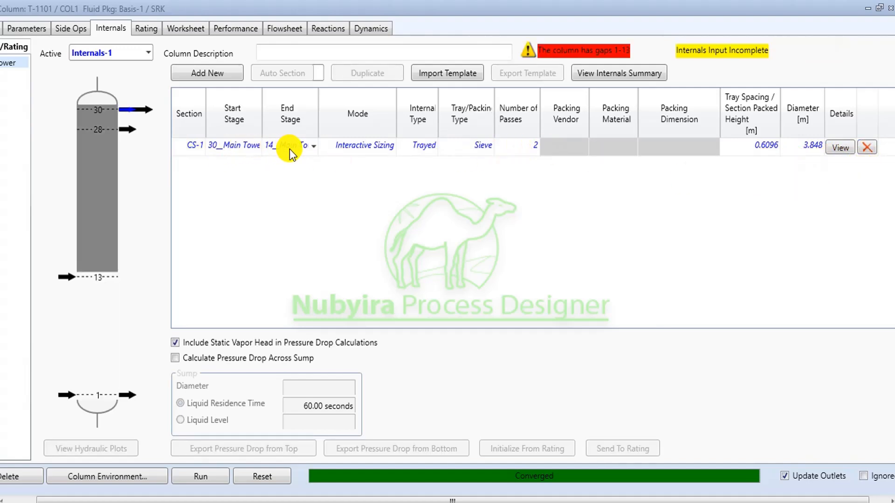
click(314, 144)
click(316, 148)
scroll(298, 193, up, 4)
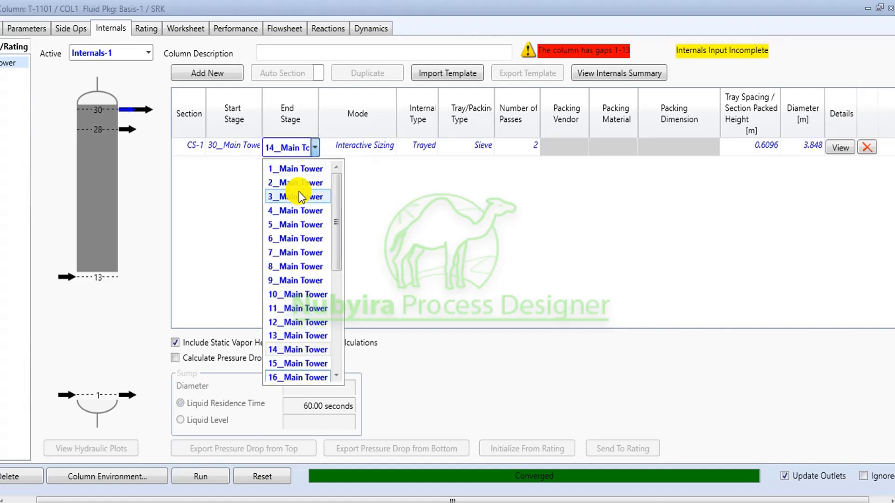
click(303, 169)
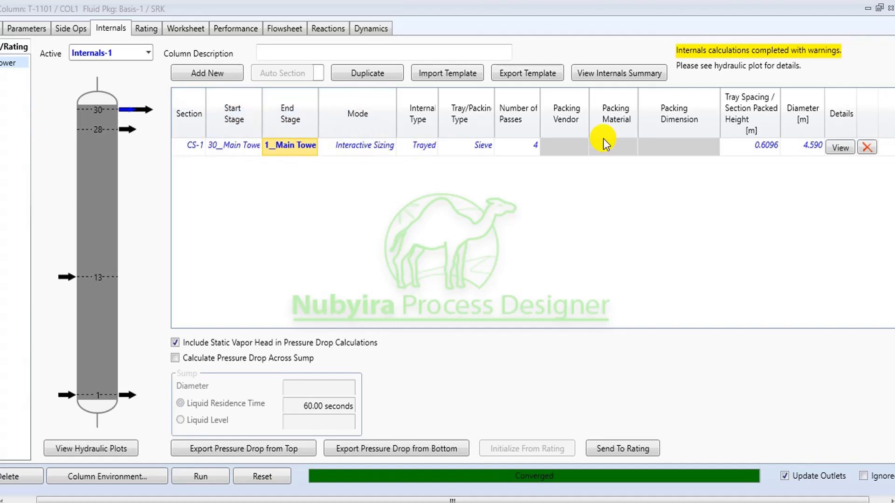
Open the tray geometry details of section CS-1 at full size
click(841, 149)
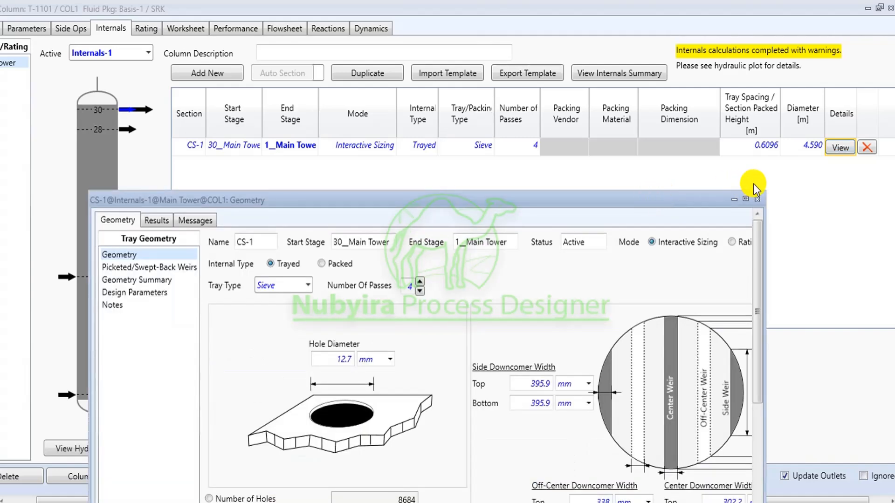
click(745, 199)
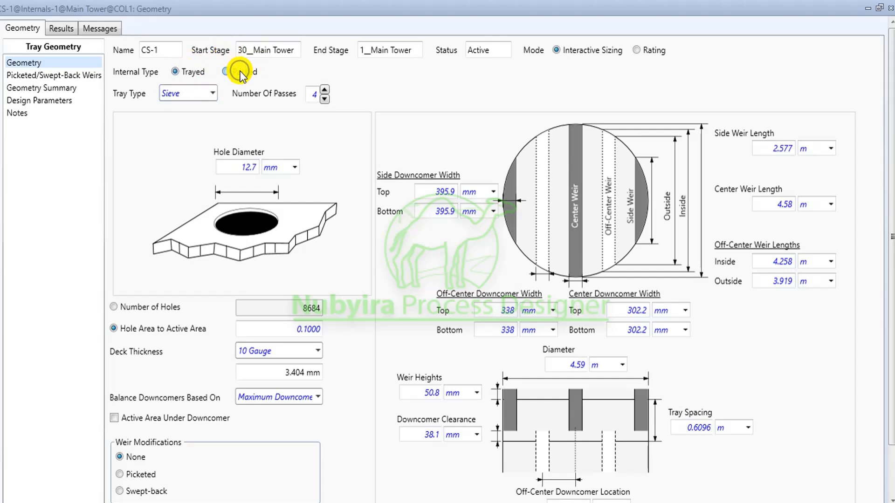
Try packed internals with packed height per stage (HETP) for CS-1, return to trayed internals and look through the available tray types
click(240, 71)
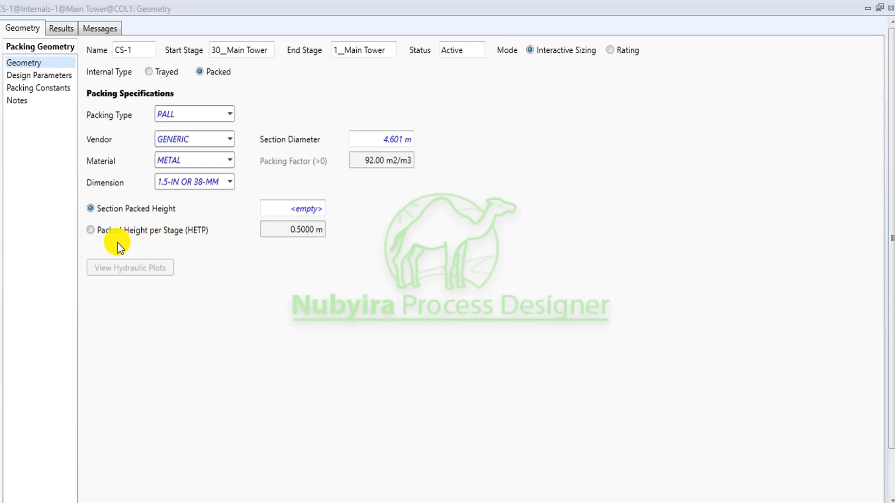
click(121, 229)
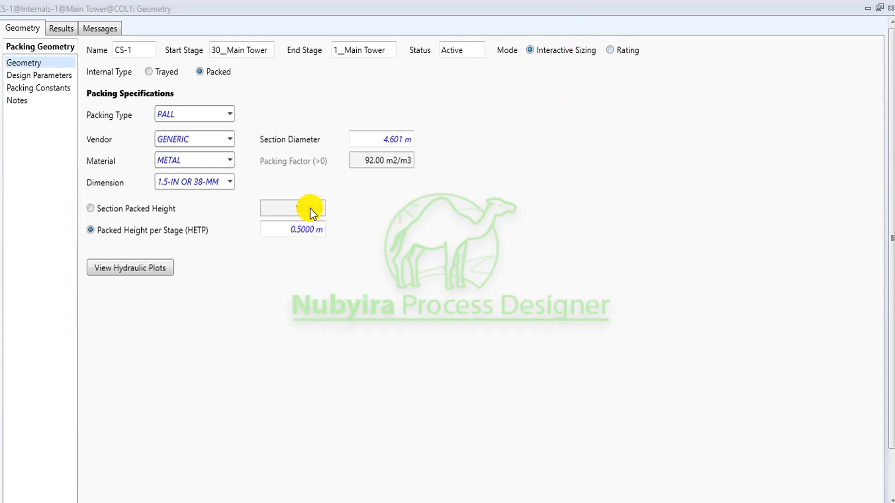
click(635, 48)
click(561, 46)
click(158, 69)
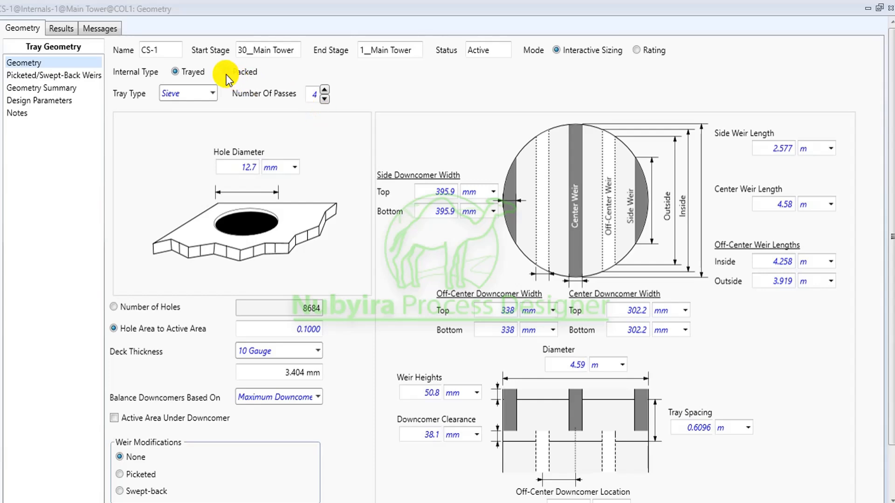
click(209, 95)
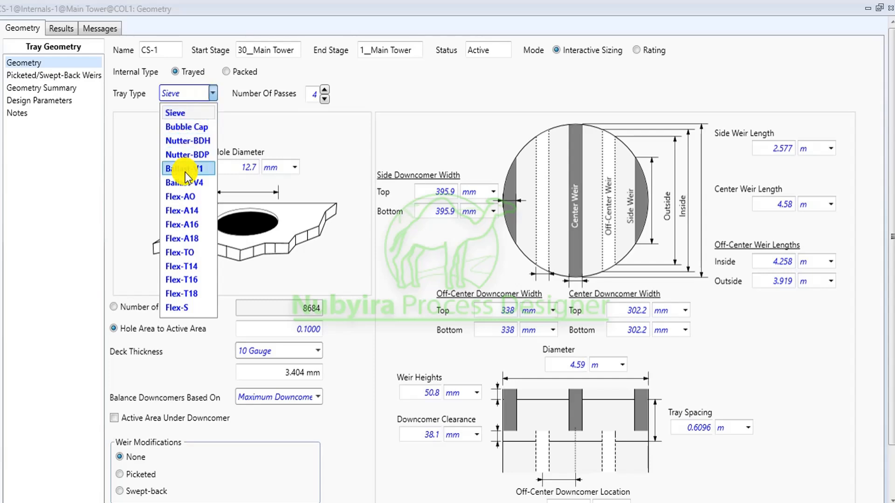
click(272, 120)
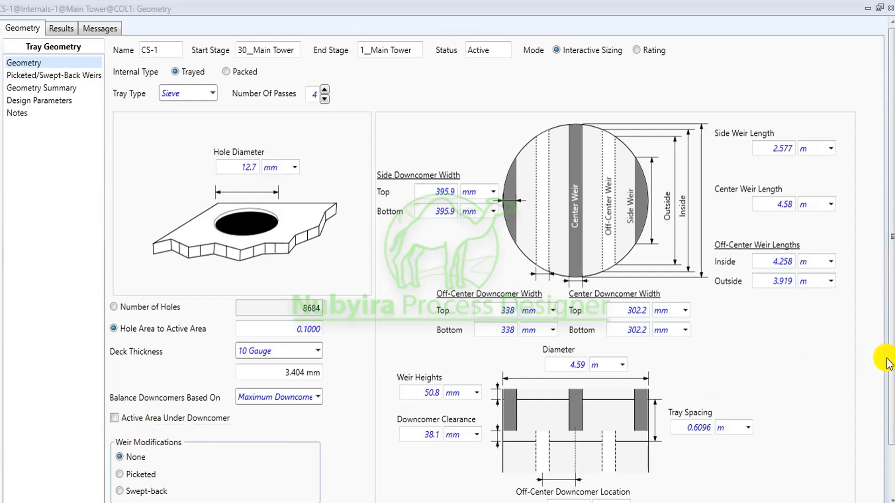
Try picketed and swept-back weirs on CS-1, checking the picketing information, and set the weir modifications back to None
drag(888, 362, 886, 434)
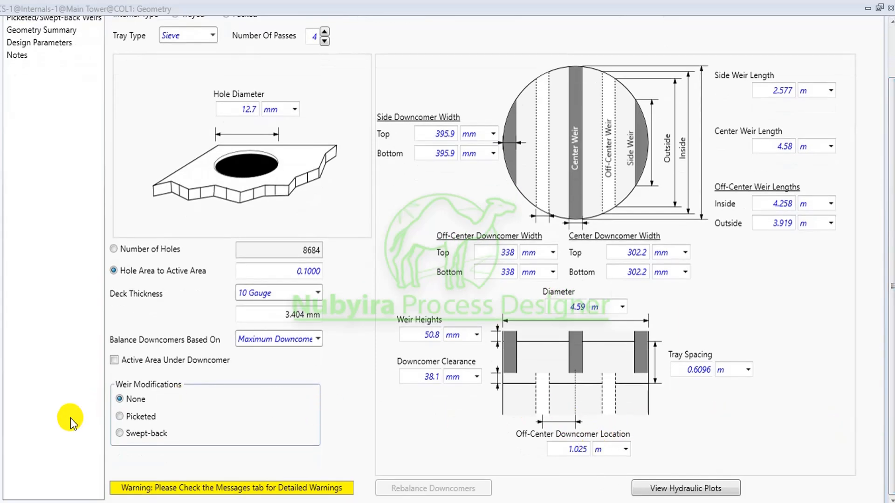
click(129, 417)
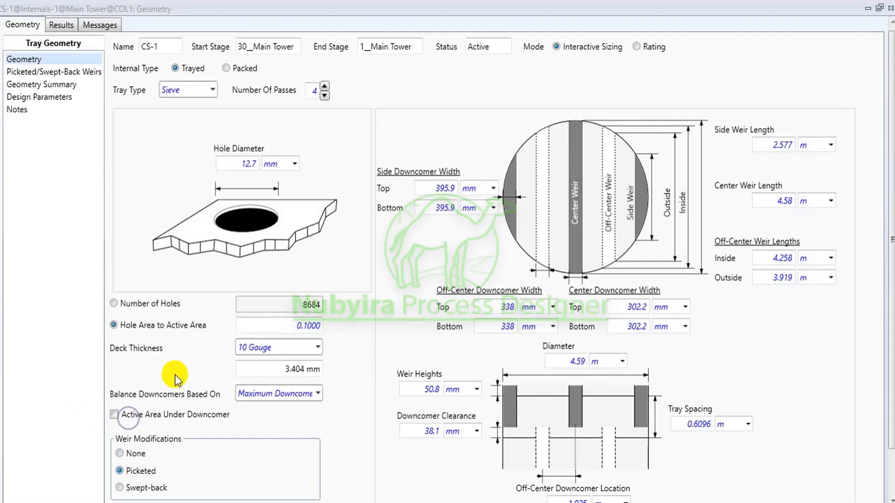
click(57, 74)
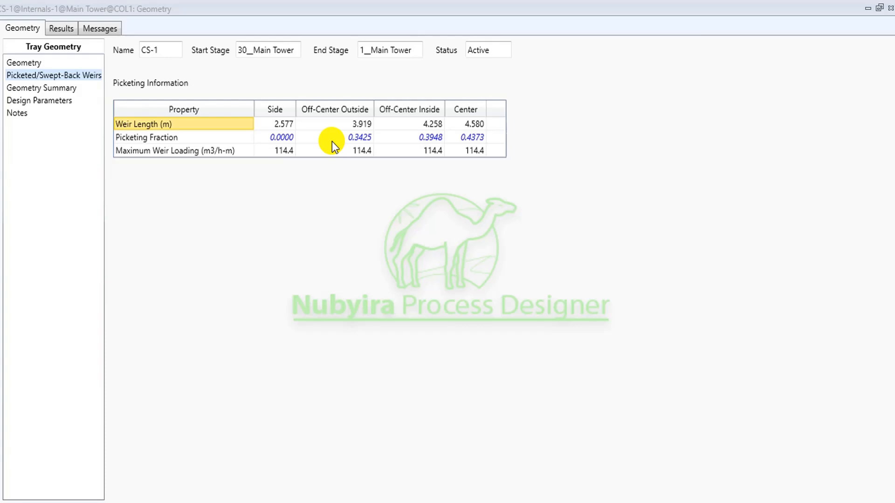
click(21, 62)
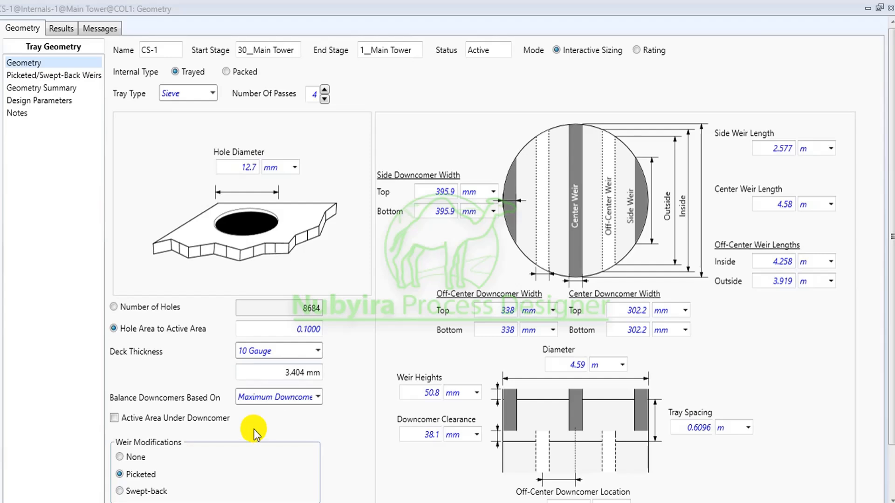
click(141, 492)
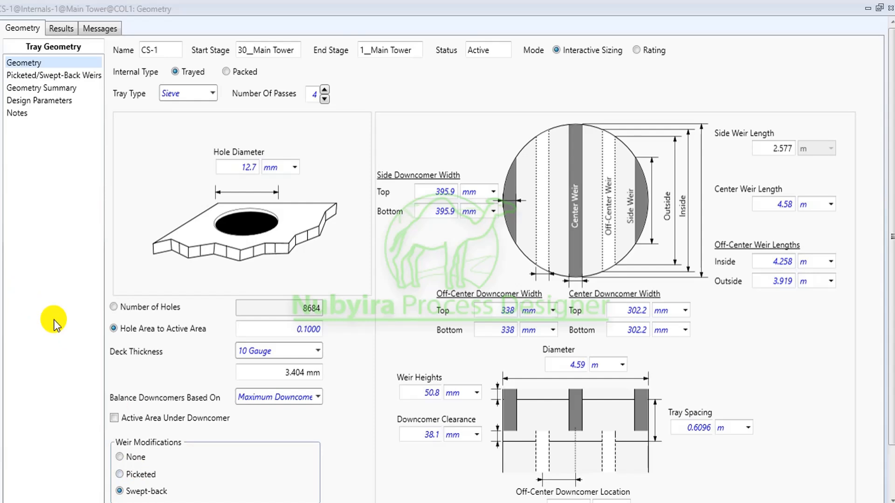
click(122, 457)
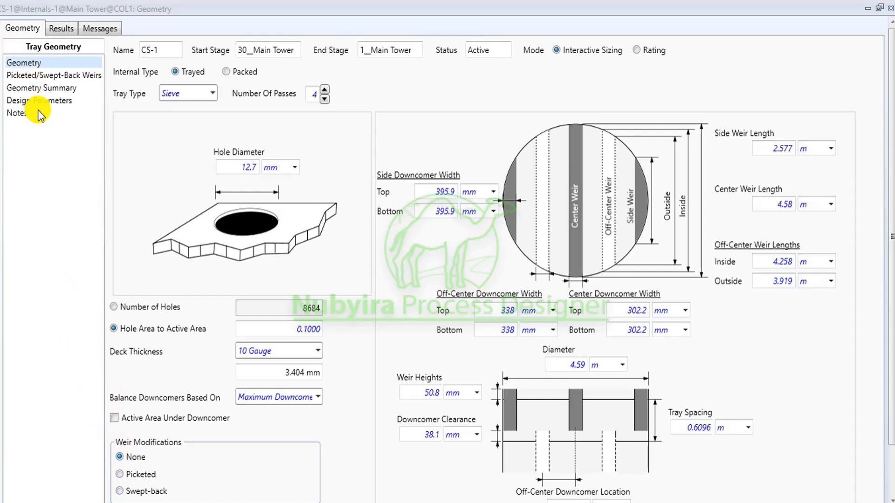
Review CS-1's geometry summary, design parameters and notes
click(60, 87)
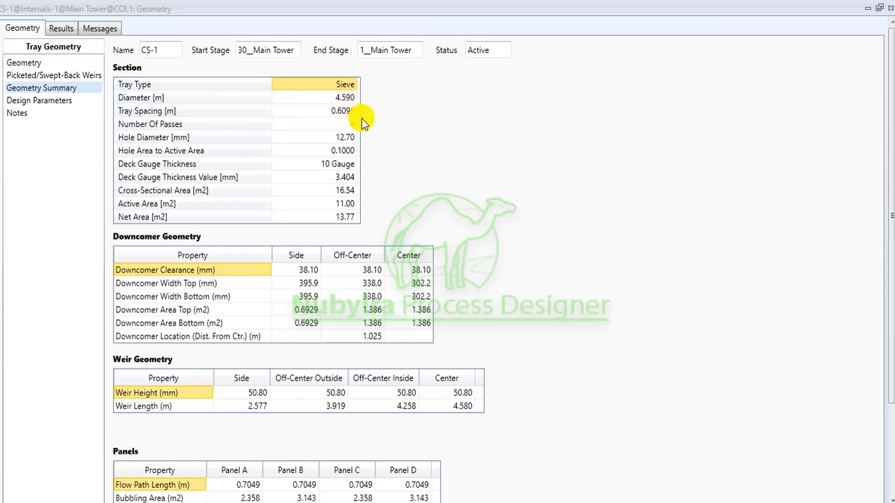
scroll(410, 190, down, 3)
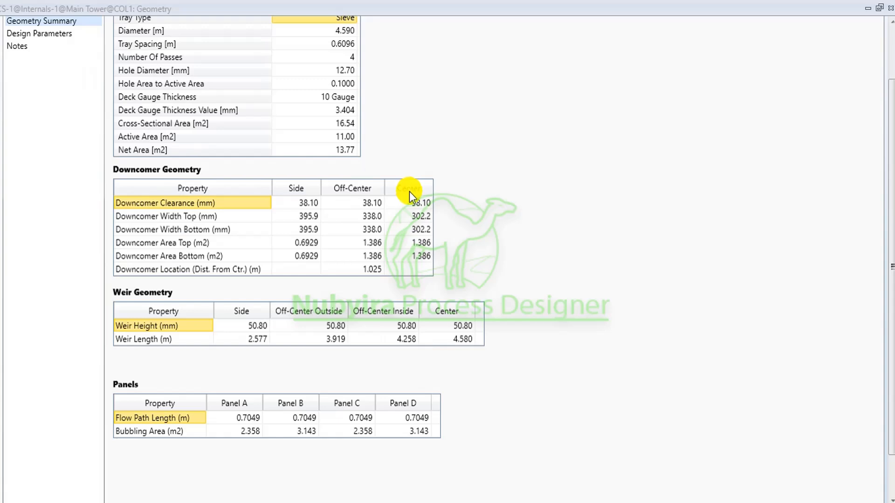
scroll(409, 191, up, 3)
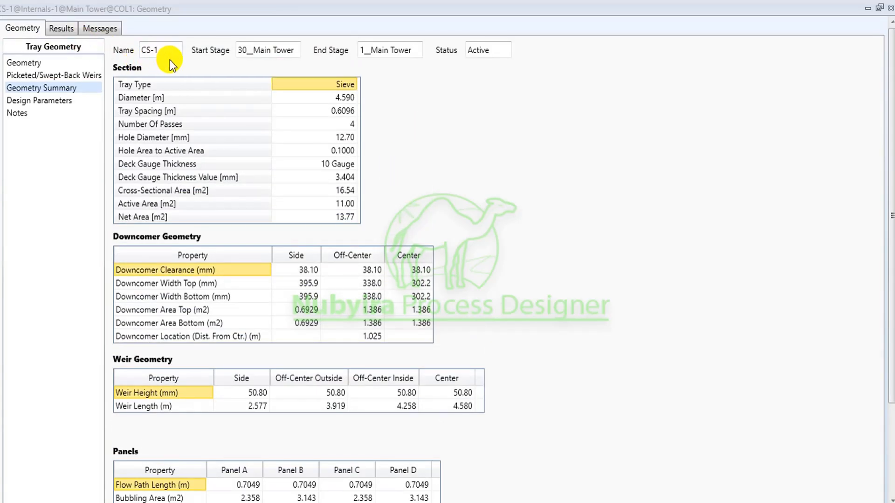
click(54, 110)
click(55, 100)
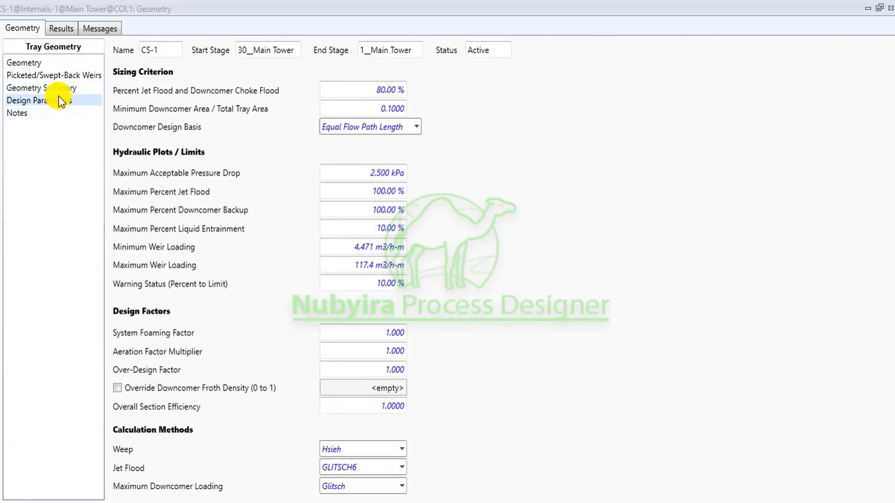
click(229, 110)
click(21, 112)
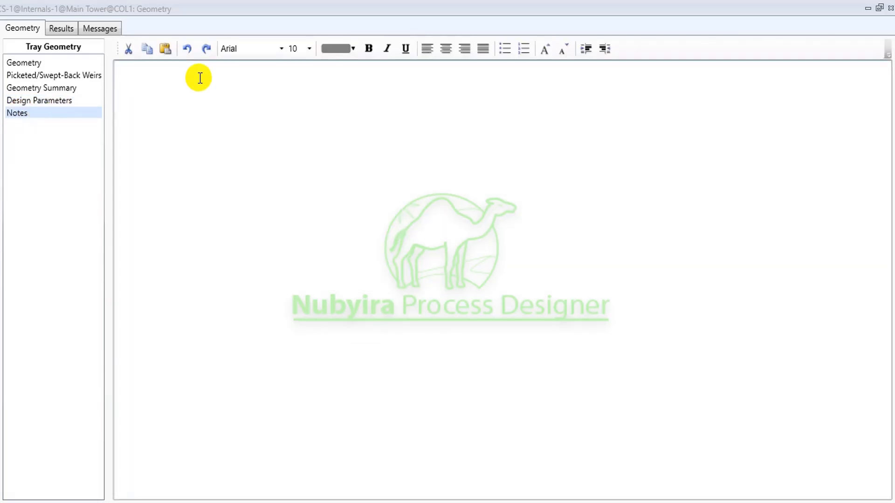
View CS-1's tray results summary, then recheck its weir modification information and tray geometry
click(66, 27)
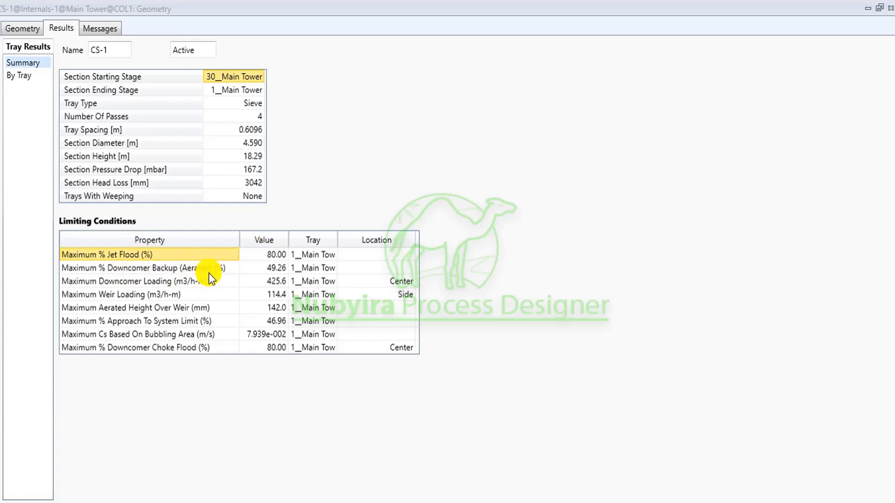
click(23, 22)
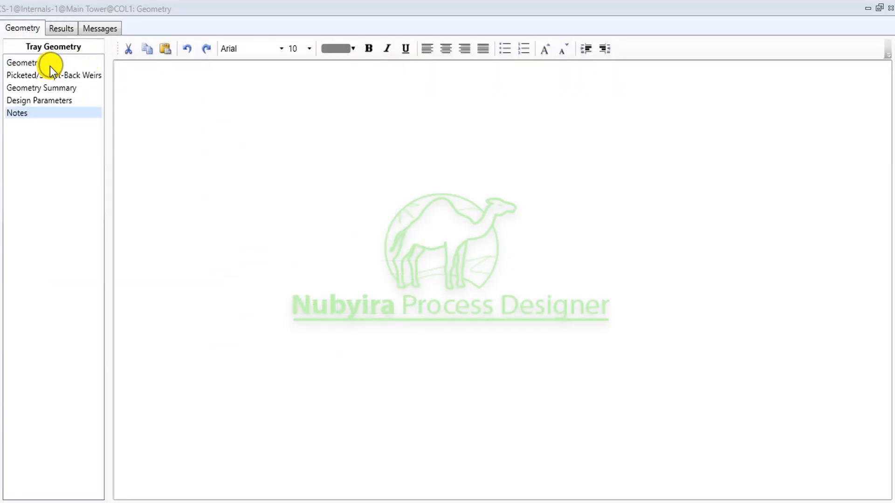
click(26, 72)
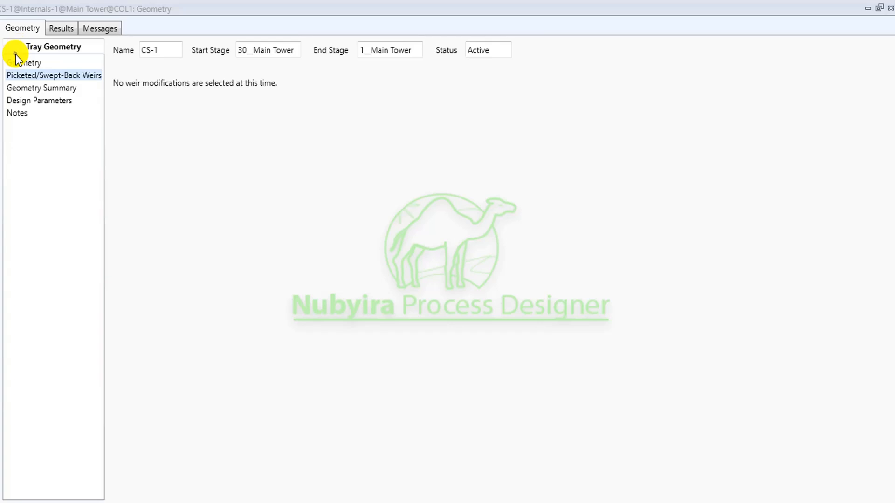
click(17, 62)
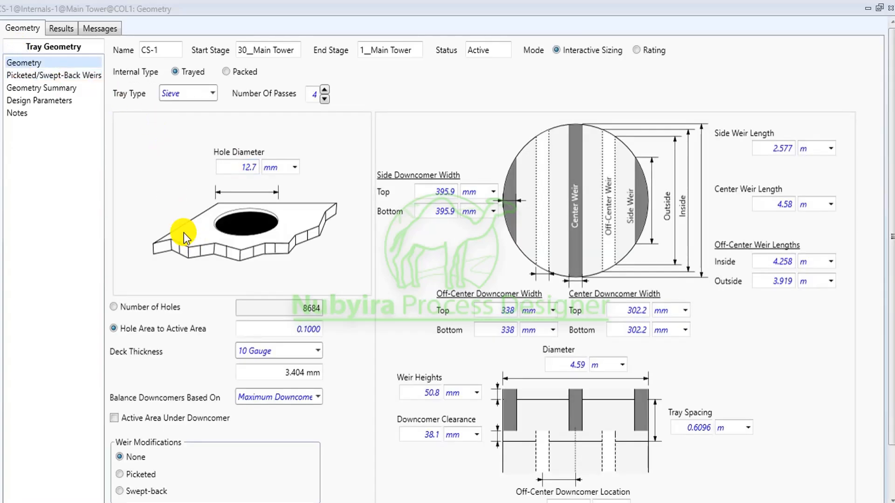
Examine CS-1's hydraulic results tray by tray, down to stage 1 and across to the downcomer velocity and choke flood values
click(59, 27)
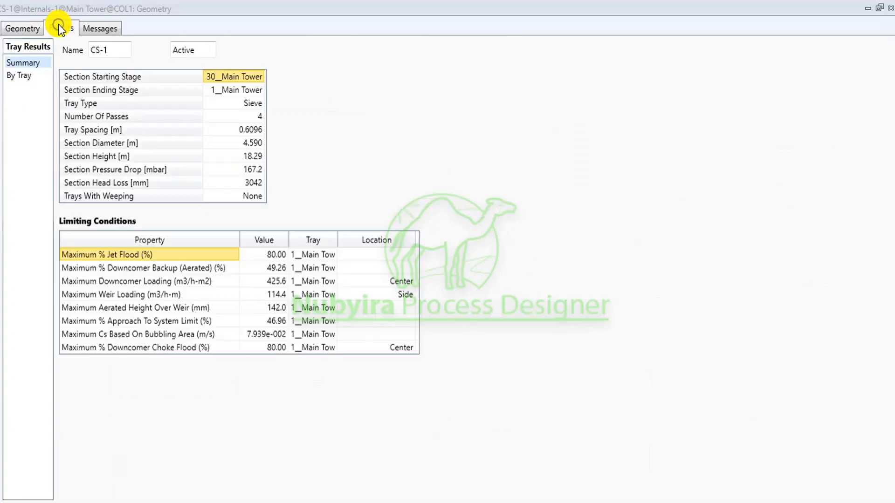
click(18, 76)
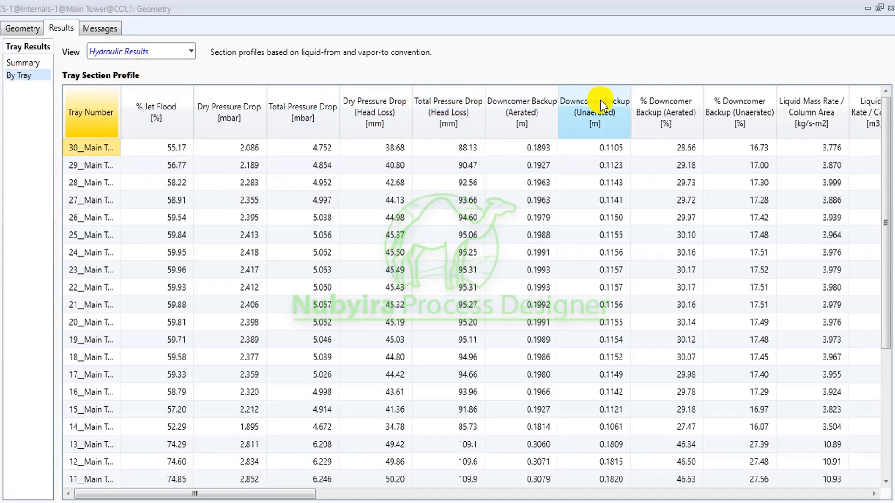
scroll(650, 105, down, 3)
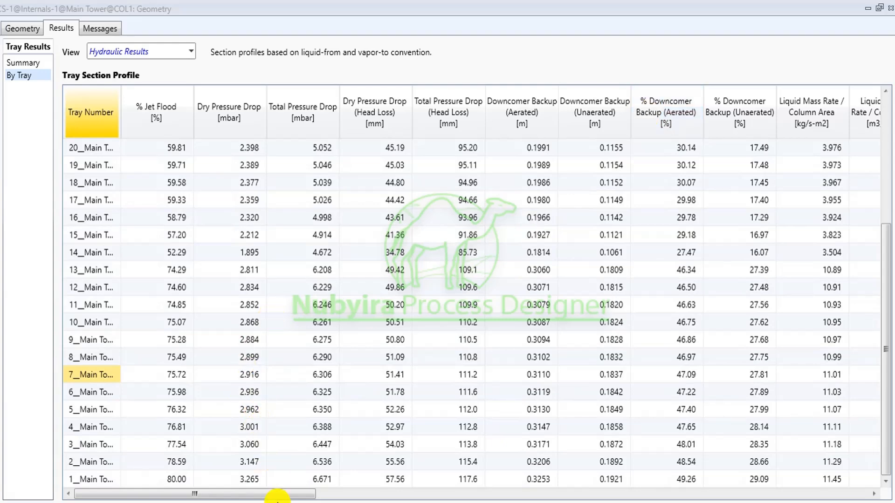
drag(289, 493, 316, 493)
scroll(740, 474, right, 10)
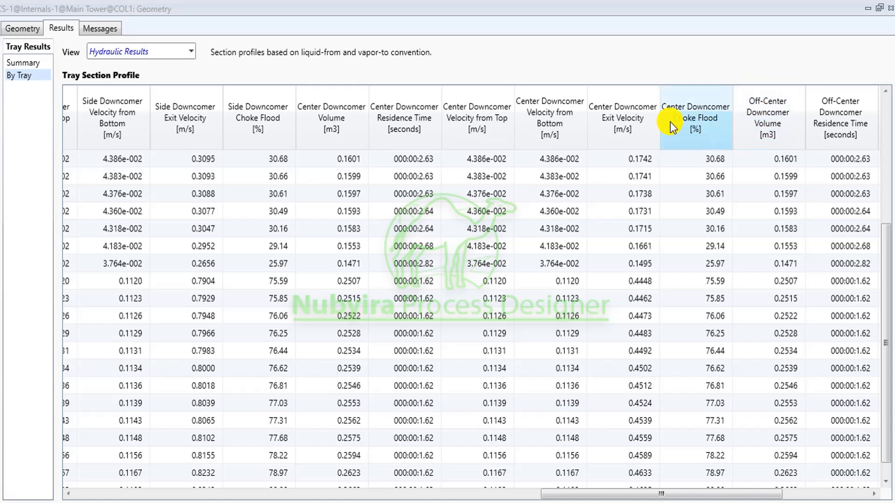
Switch the tray section profile through the short hydraulic results, state conditions and physical properties views
click(191, 51)
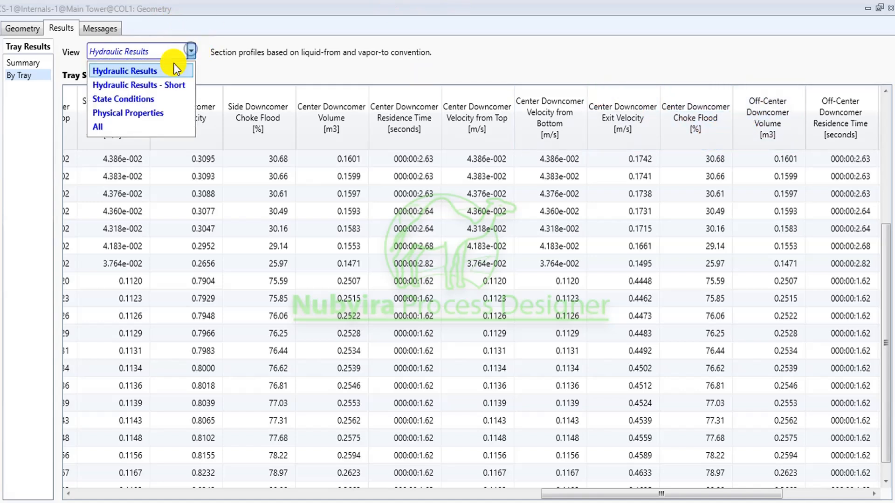
click(156, 85)
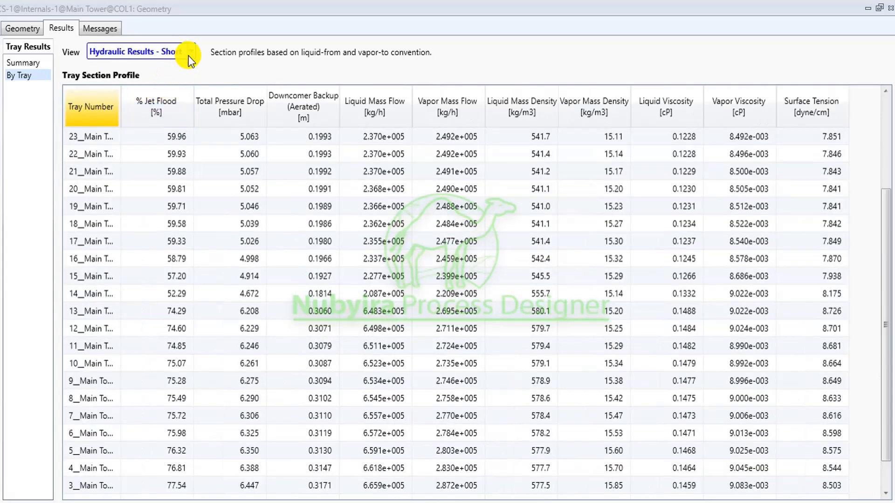
click(189, 57)
click(154, 96)
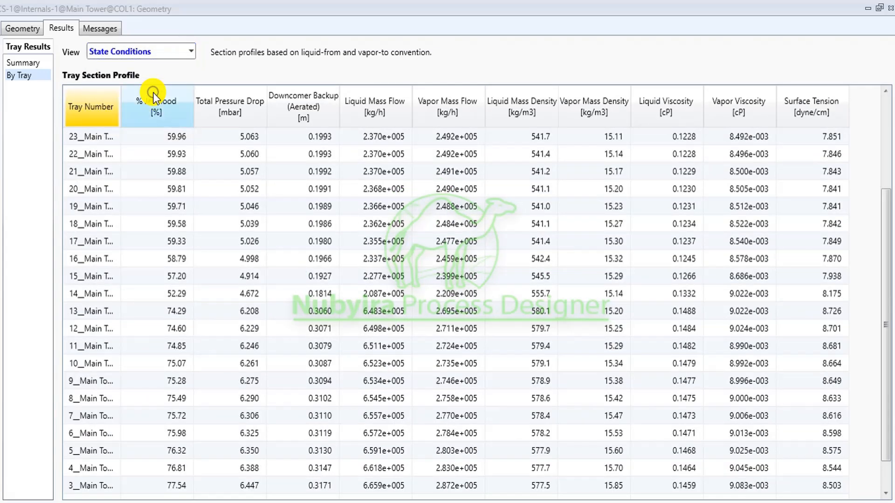
click(190, 52)
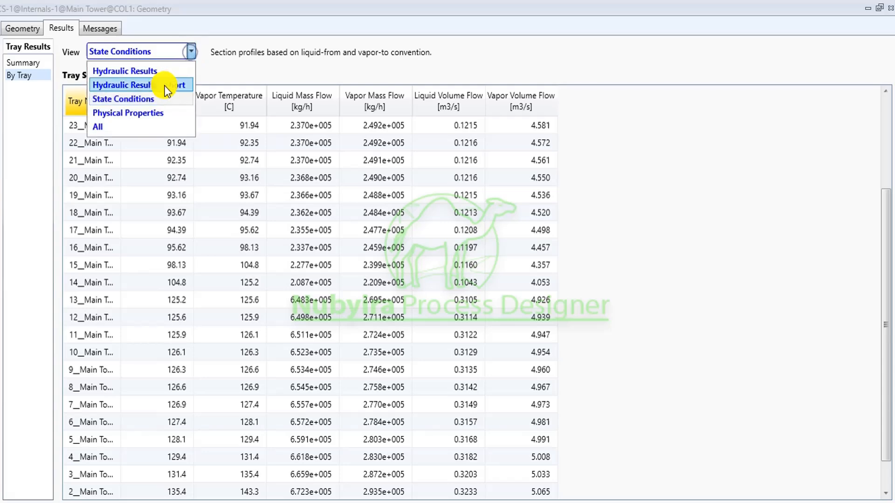
click(143, 113)
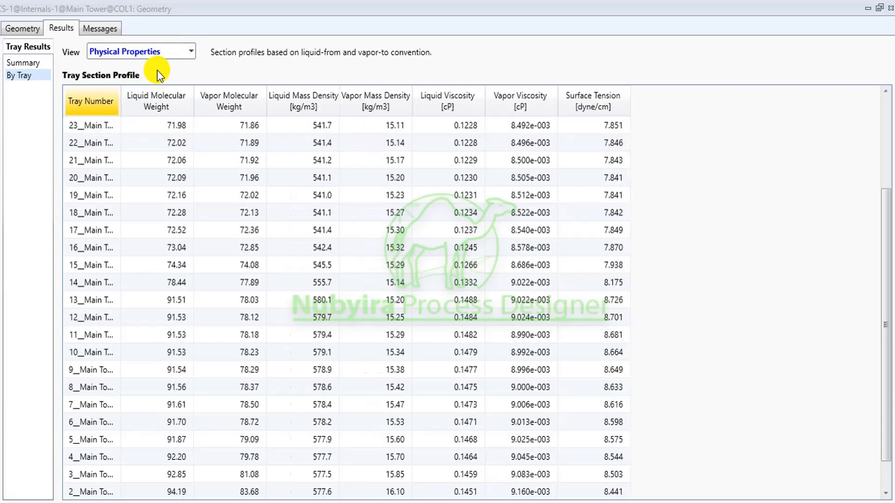
Review CS-1's messages, set the section diameter to 6.52 m and recheck the messages
click(105, 28)
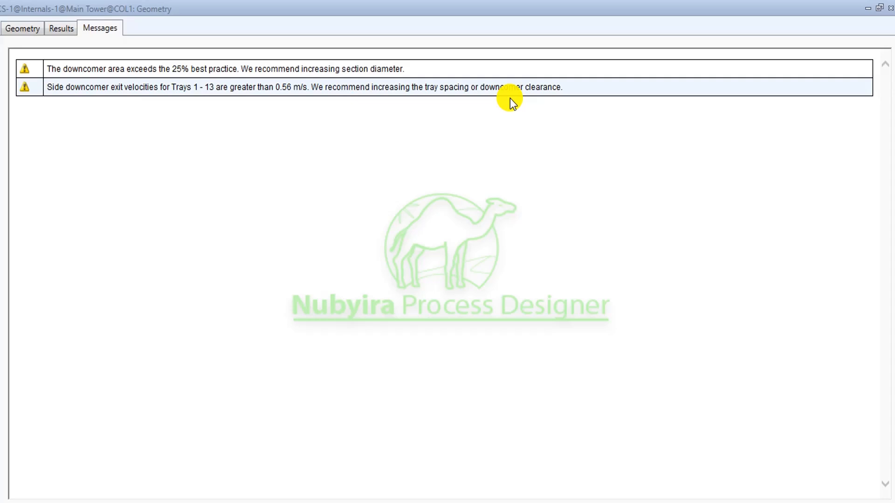
click(18, 29)
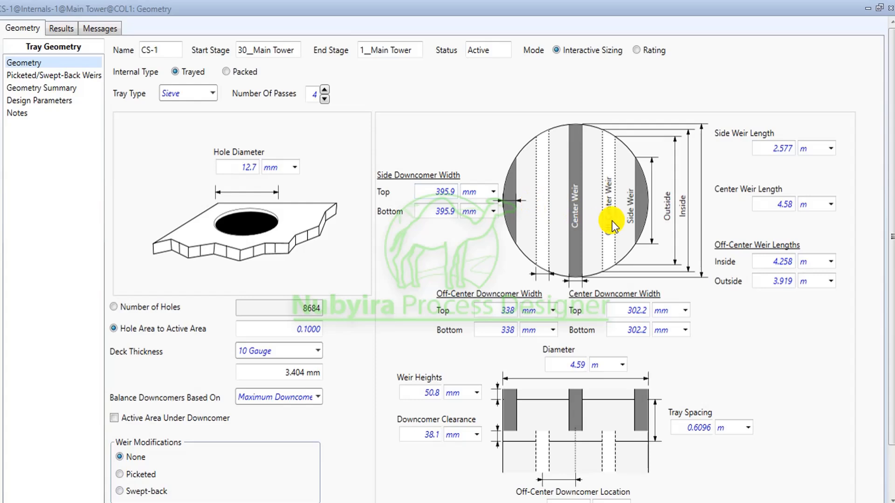
click(578, 363)
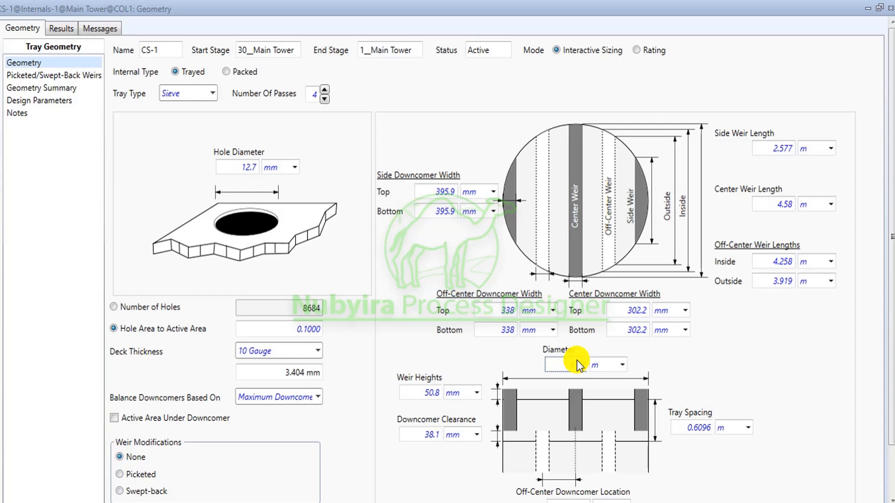
click(90, 32)
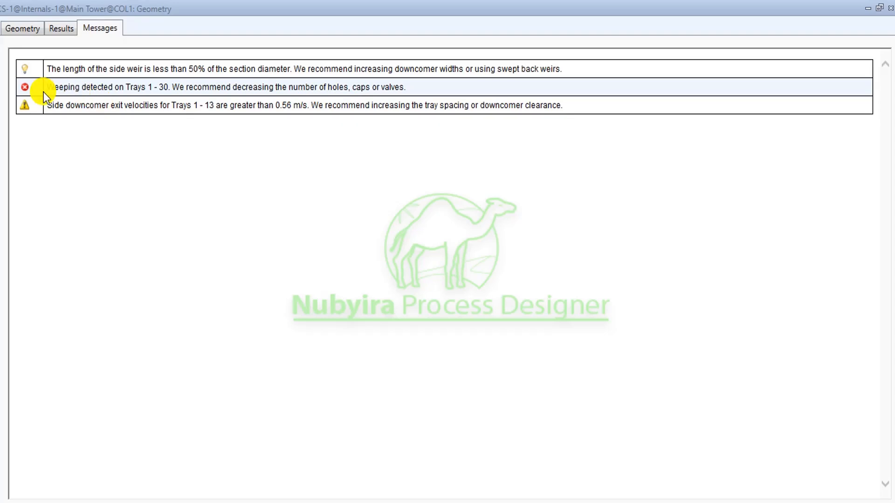
Set CS-1's section diameter to 5.23 m and check the resulting messages
click(9, 25)
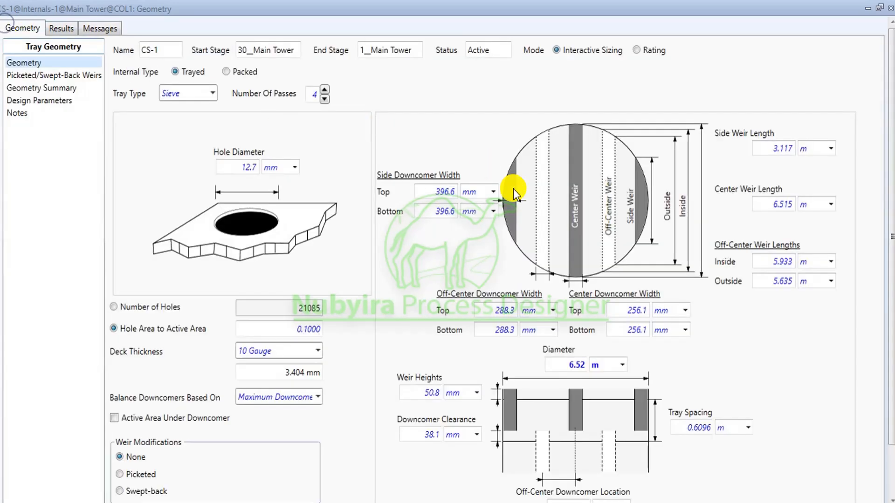
click(571, 365)
text(5)
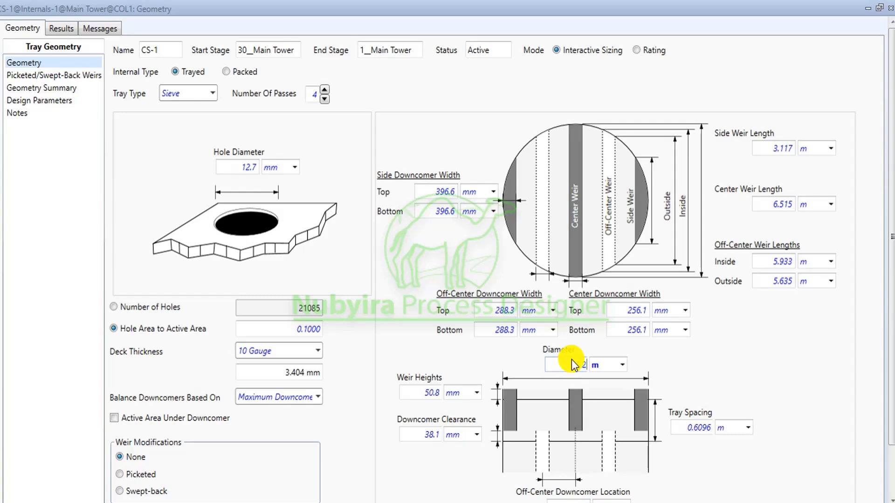
click(96, 29)
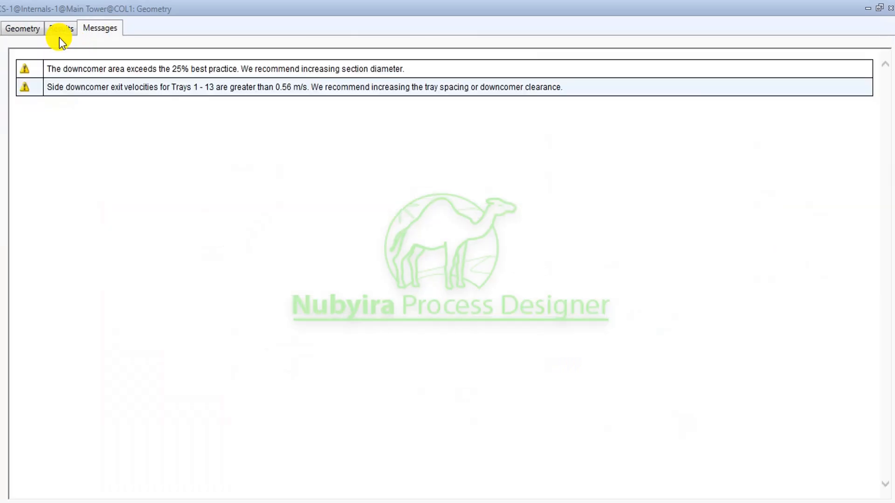
Set CS-1's tray spacing to 0.8096 m and check the resulting messages
click(21, 31)
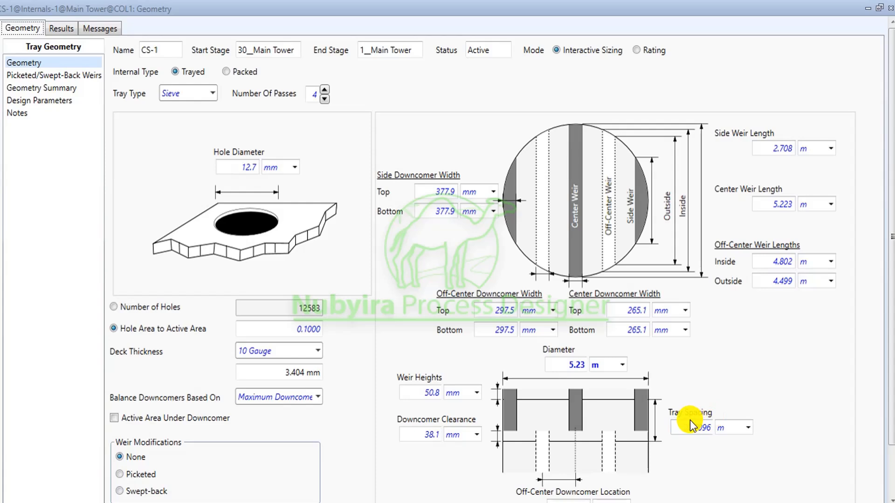
click(697, 429)
text(0.)
text(90)
click(701, 431)
key(Return)
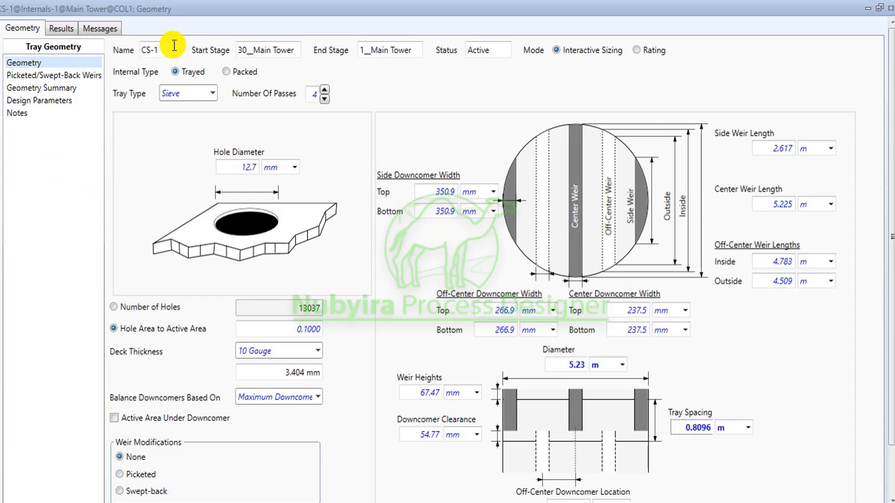
click(91, 27)
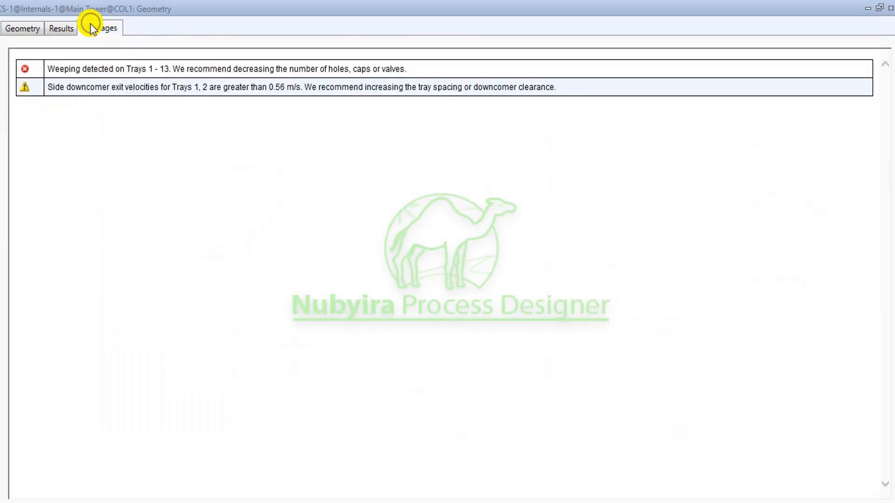
Set CS-1's section diameter to 5.14 m and check the resulting messages
click(28, 30)
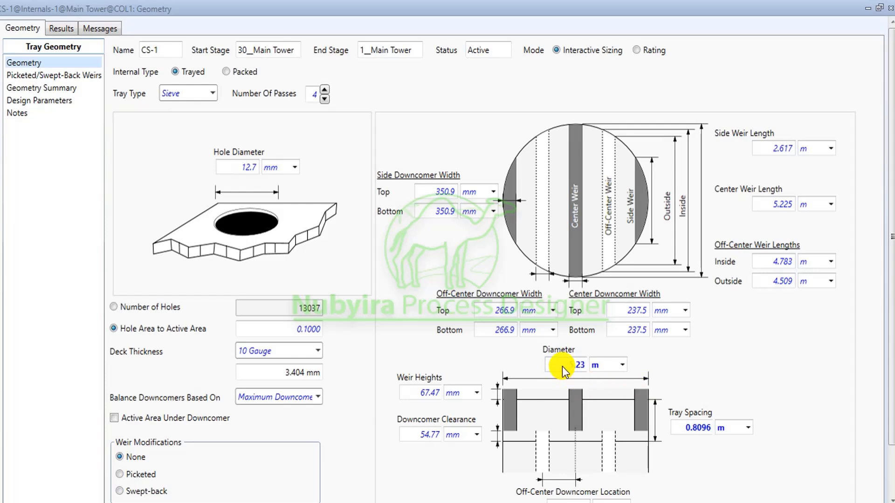
click(579, 366)
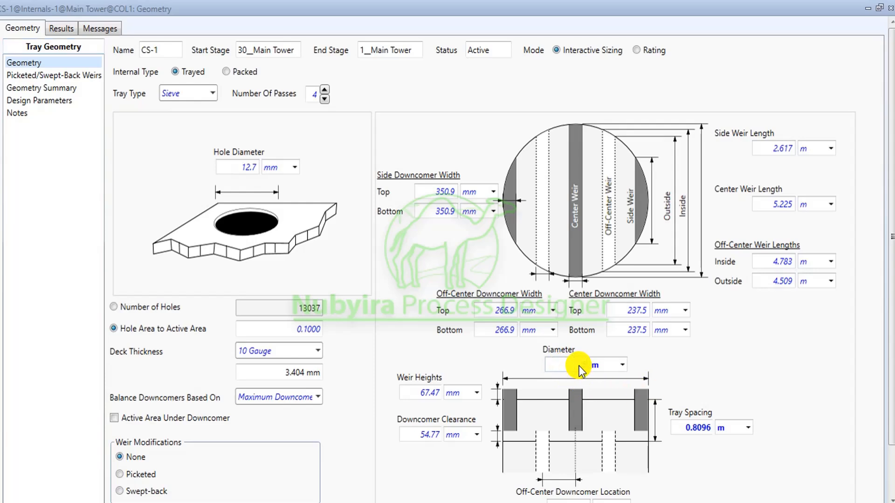
text(5.14)
key(Return)
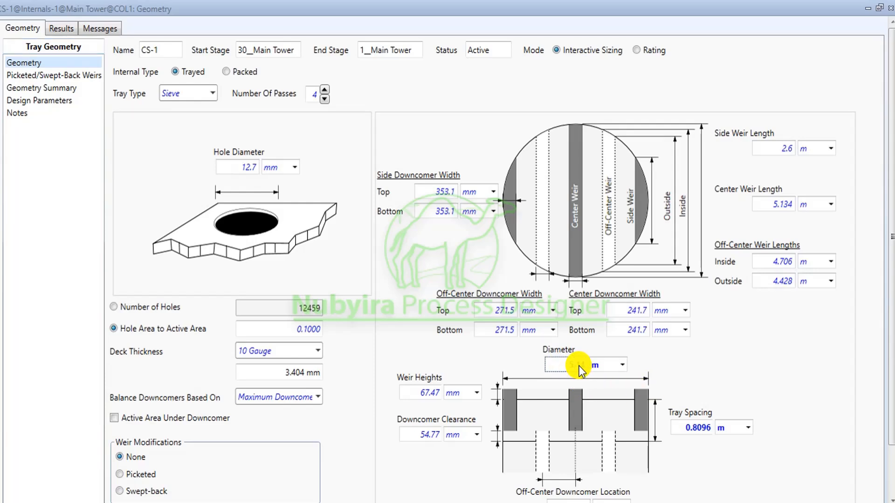
click(93, 32)
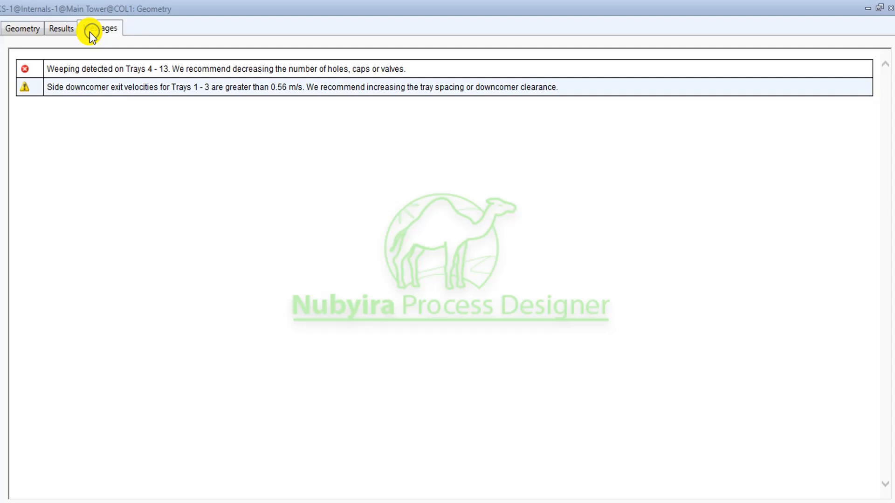
Set CS-1's tray spacing to 0.9096 m and check the resulting messages
click(26, 29)
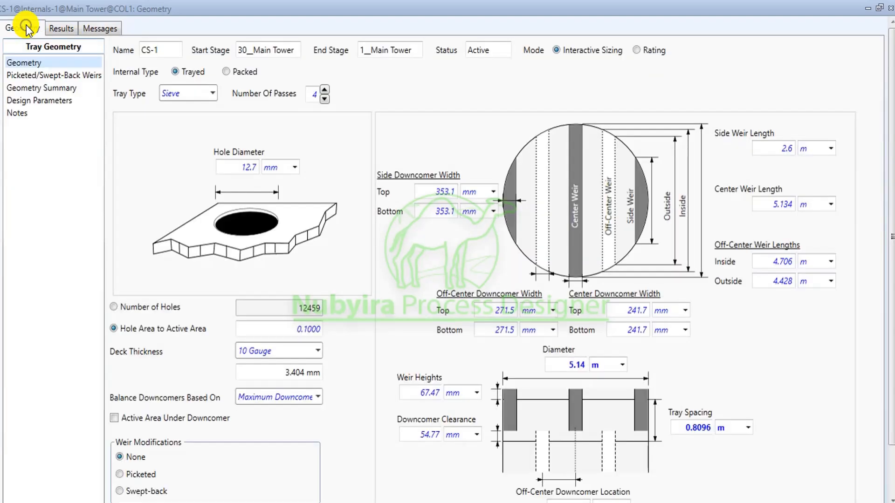
click(702, 426)
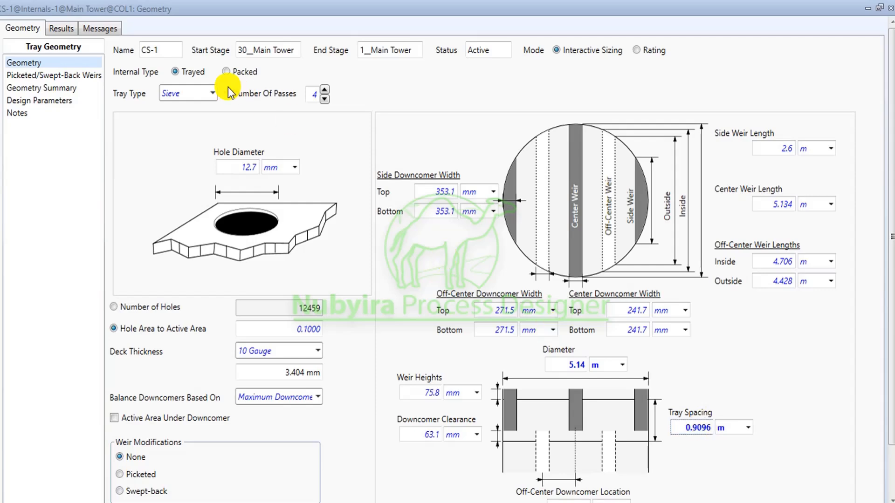
click(100, 28)
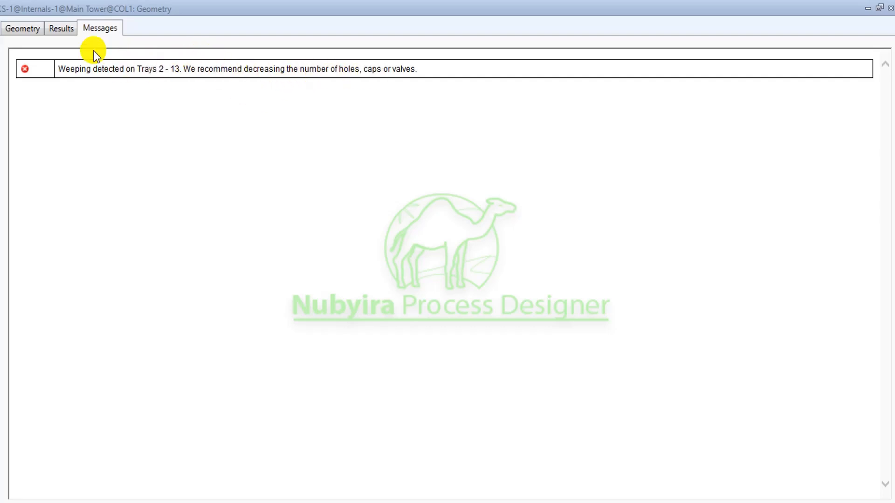
Set CS-1's hole area to active area ratio to 0.08 and check the resulting messages
click(24, 30)
click(302, 334)
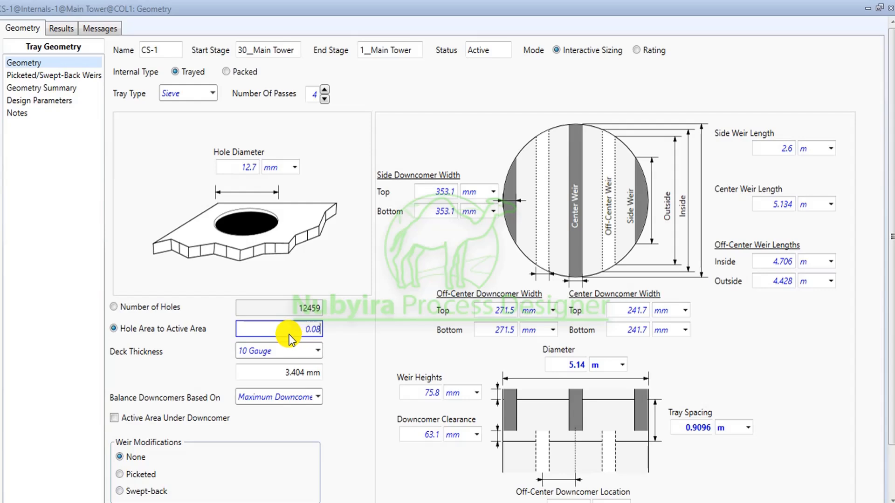
click(363, 293)
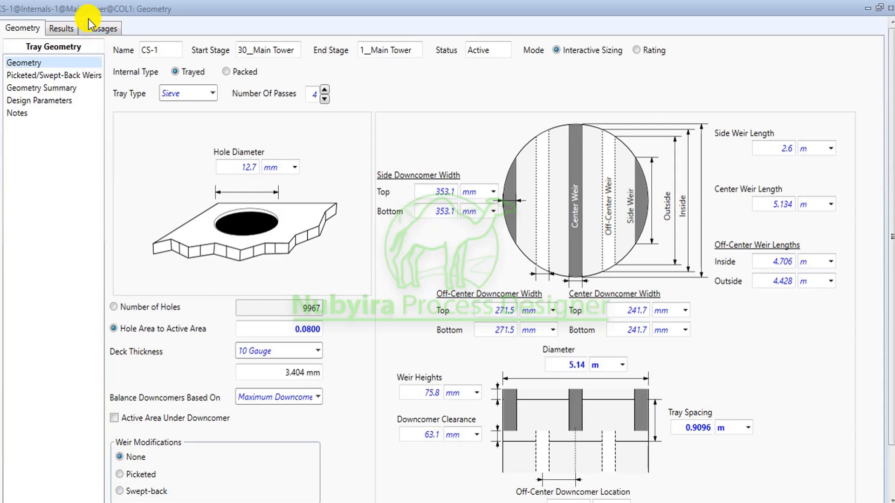
click(99, 28)
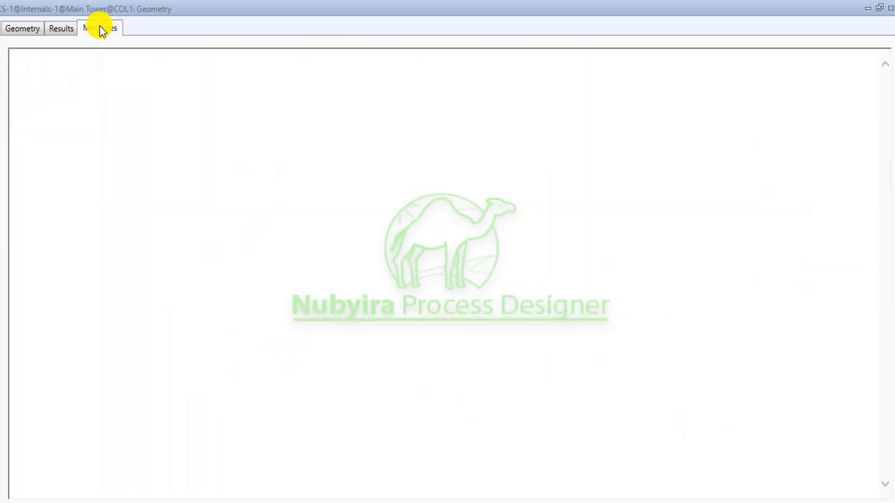
Return to CS-1's tray geometry and open T-1101's hydraulic plots at full size
click(10, 32)
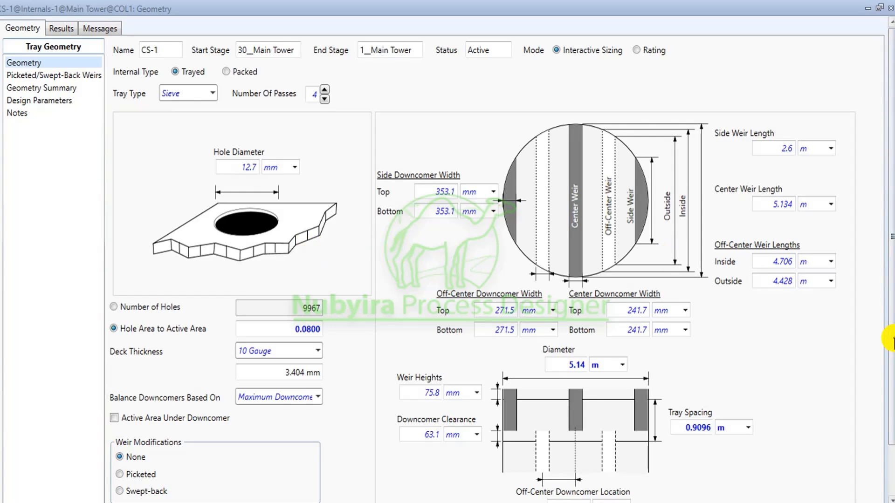
scroll(891, 364, down, 1)
drag(891, 365, 892, 412)
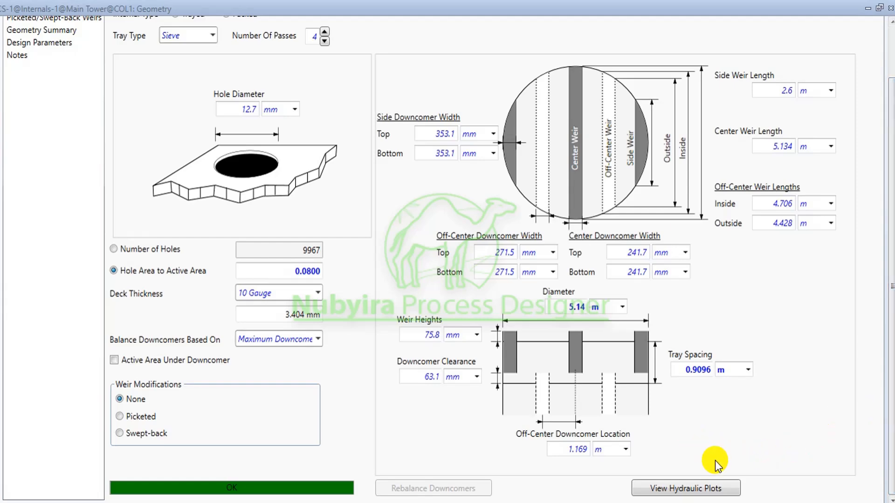
click(705, 494)
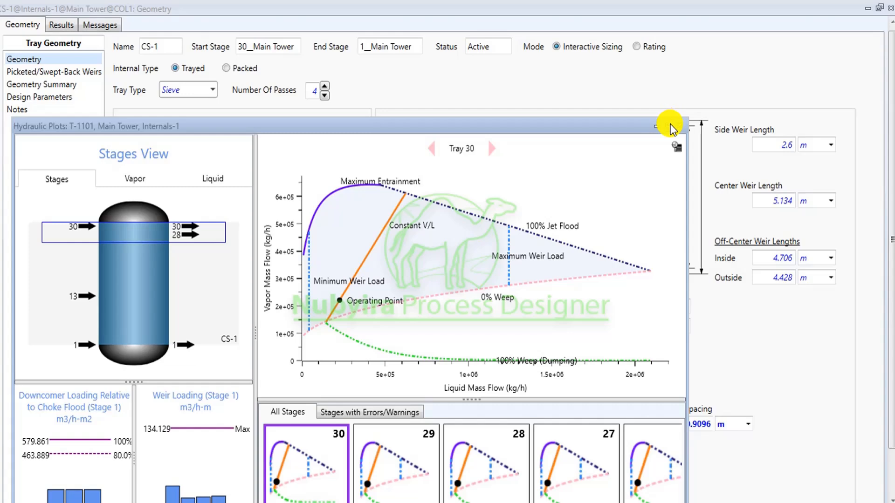
click(675, 125)
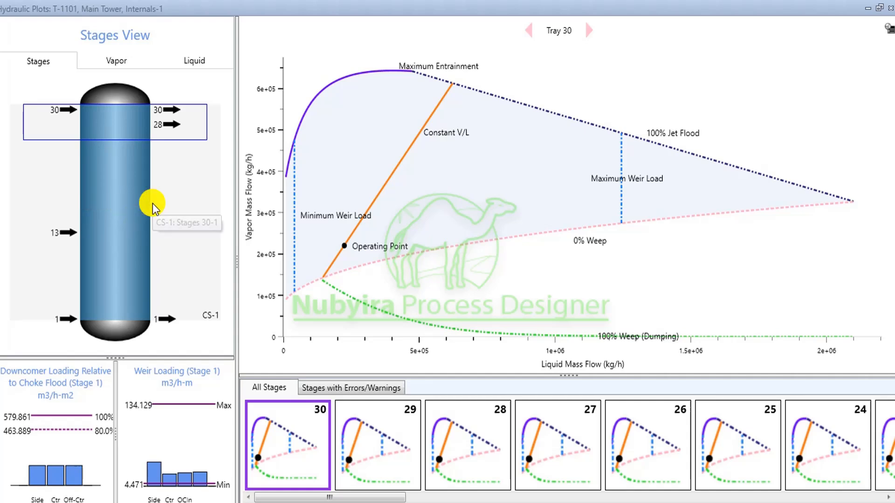
Show the vapor view, examine the operating diagrams of trays 28, 27 and 24, and check for stages with errors or warnings
click(113, 71)
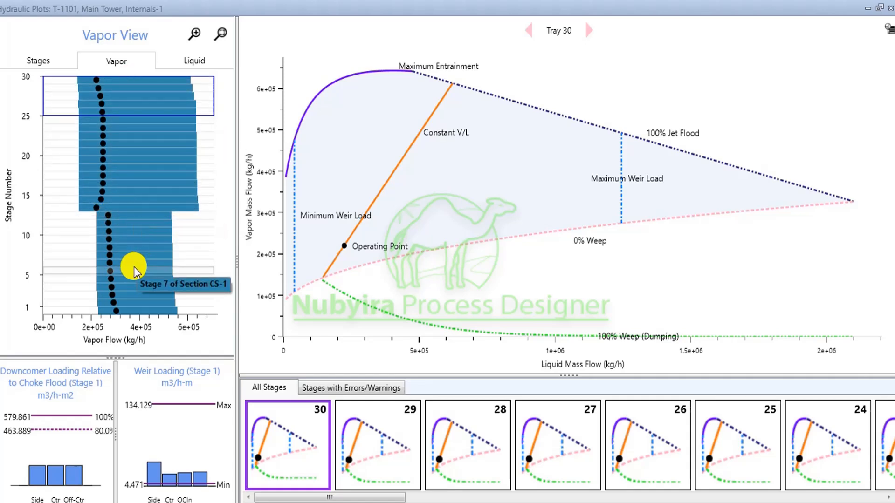
mouse_move(381, 204)
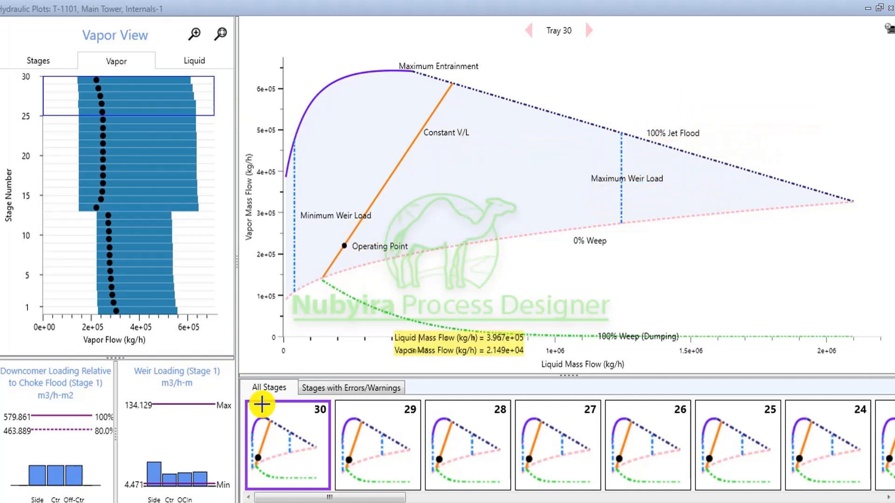
click(359, 438)
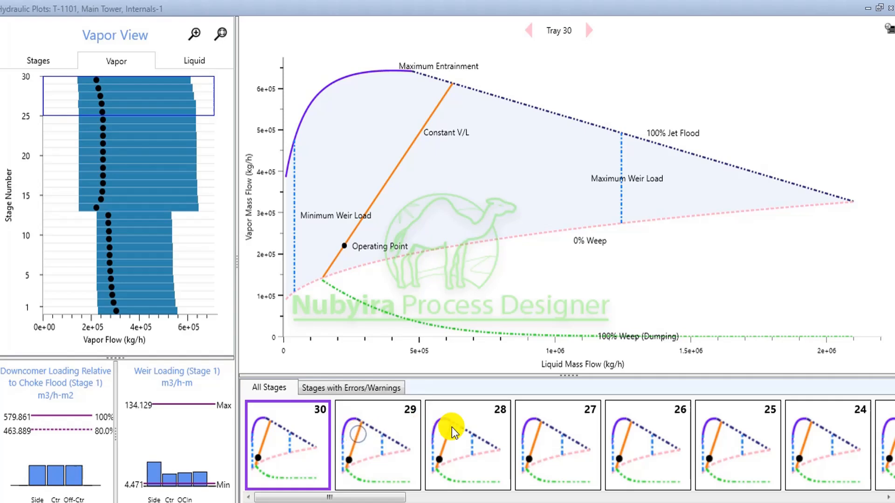
click(451, 435)
click(561, 438)
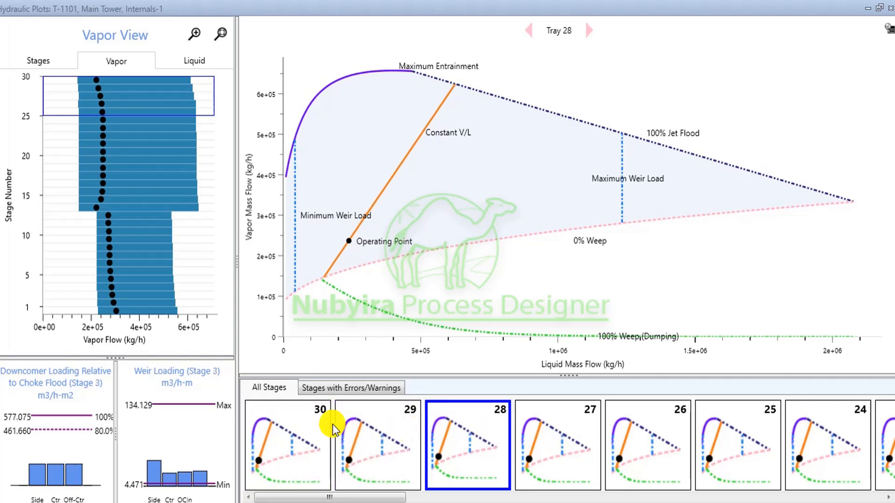
click(359, 389)
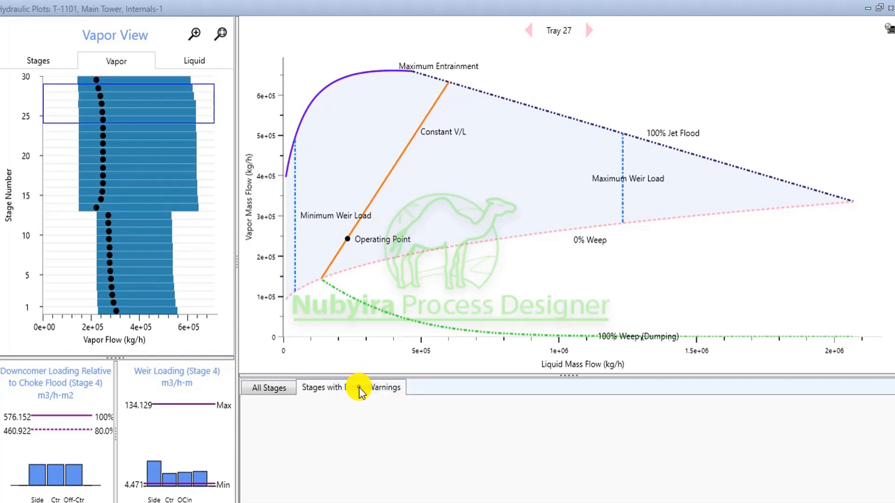
click(272, 387)
click(718, 471)
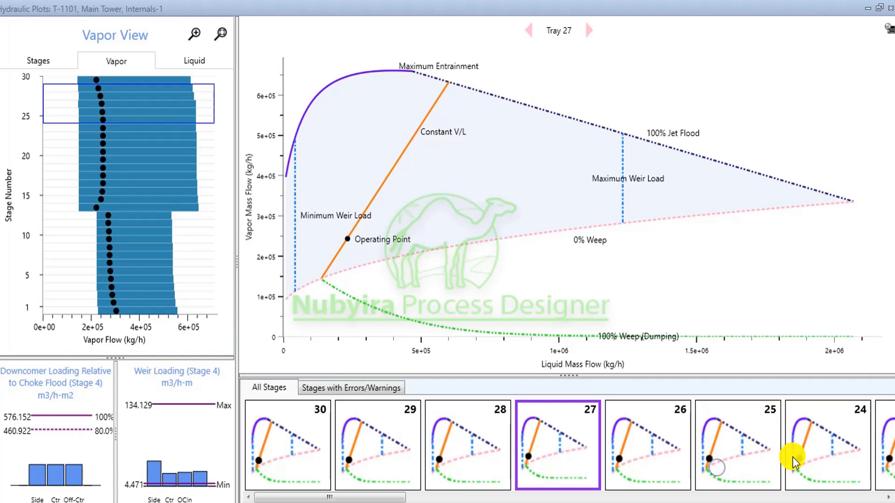
click(805, 455)
click(878, 450)
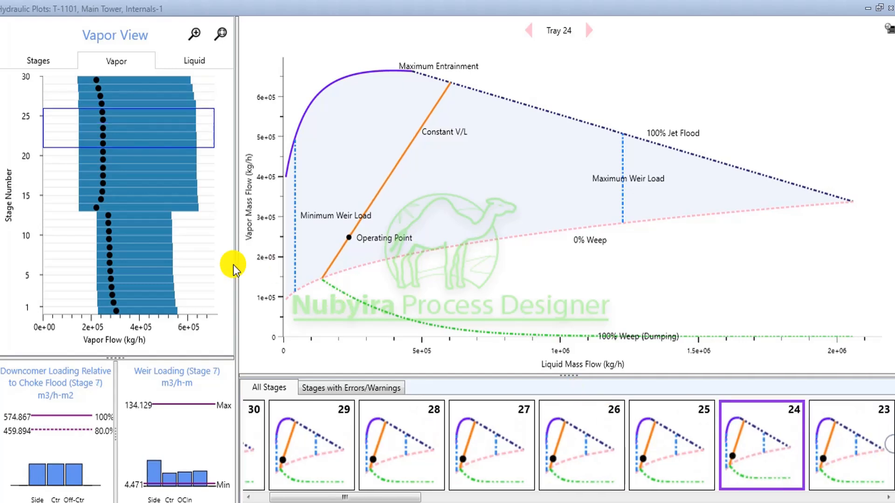
Compare the operating diagrams and downcomer and weir loadings of trays 9, 6, 14 and 10 from the vapor flow profile
click(127, 255)
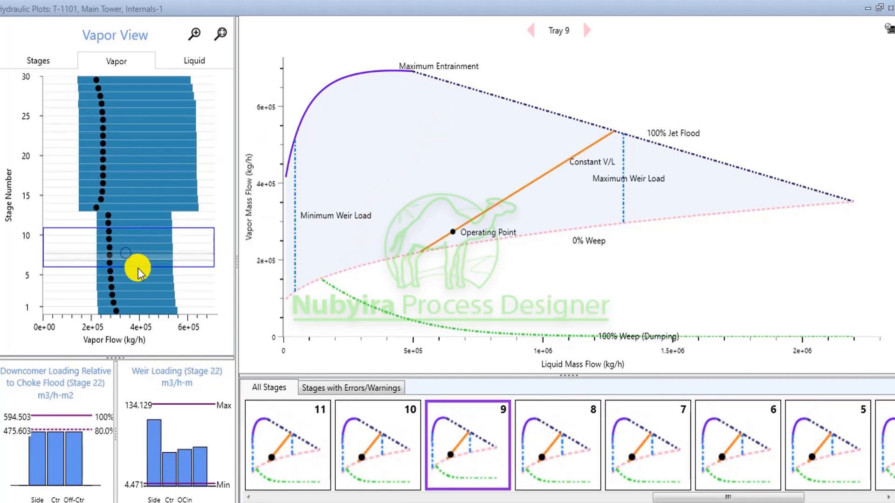
click(132, 263)
click(137, 269)
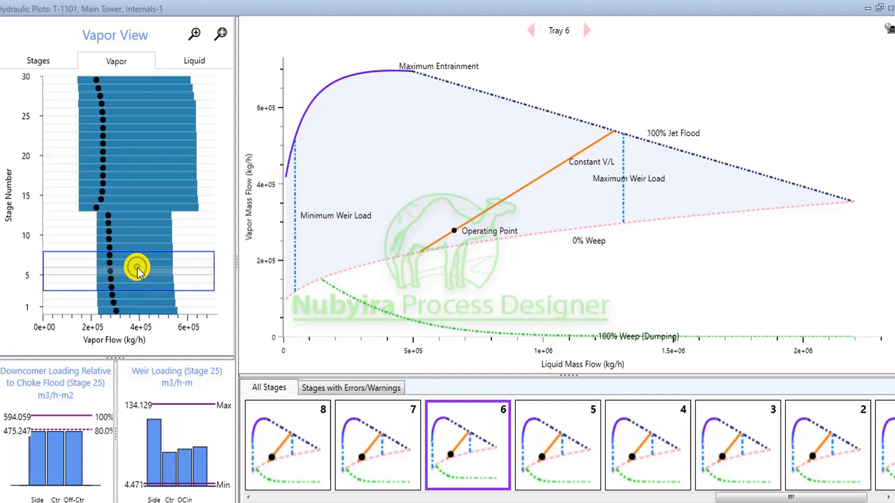
click(134, 205)
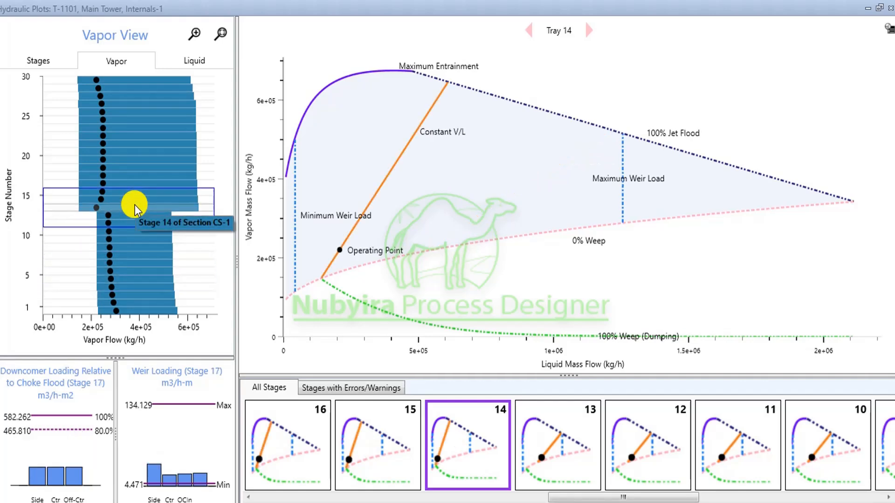
click(124, 238)
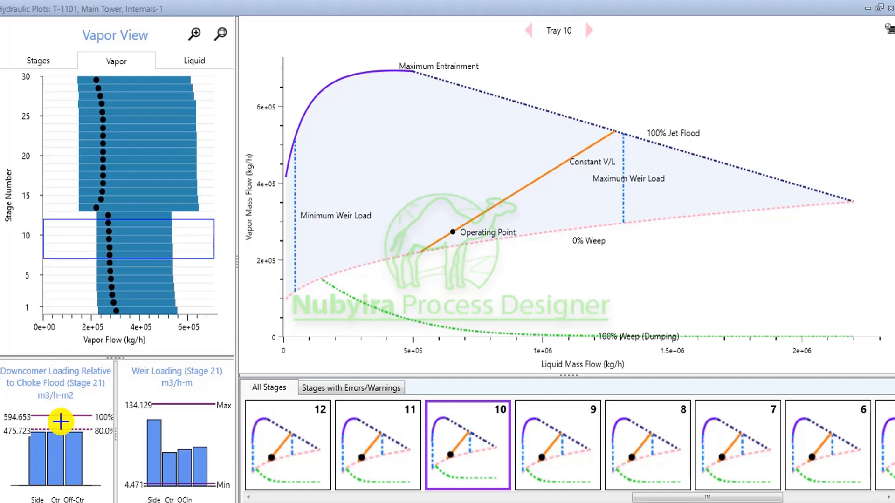
Examine the liquid view of T-1101's hydraulic plots and return to CS-1's tray results
click(216, 60)
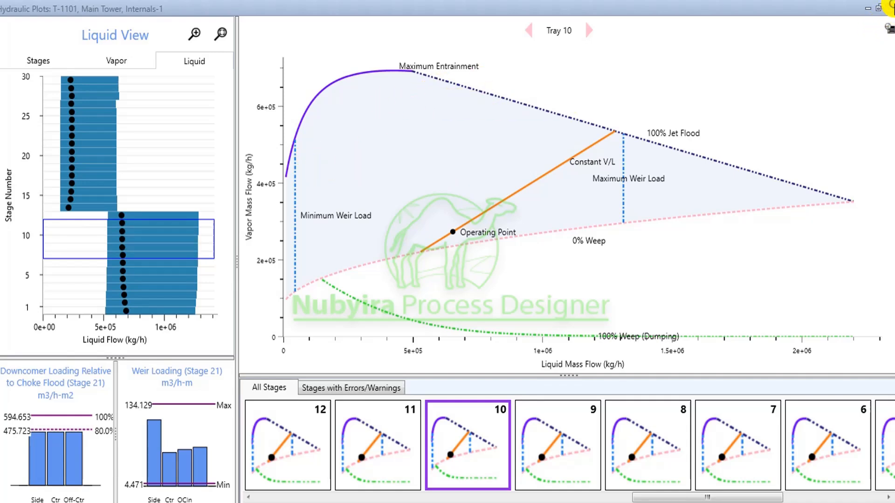
click(890, 7)
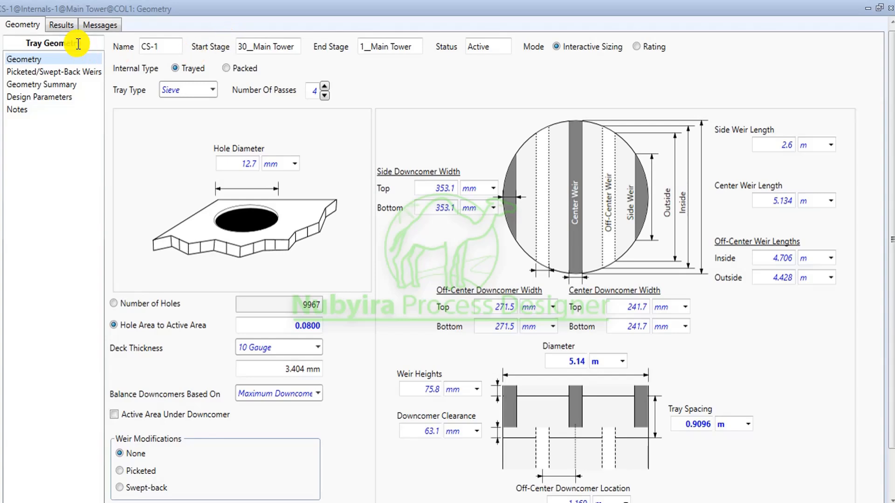
click(64, 22)
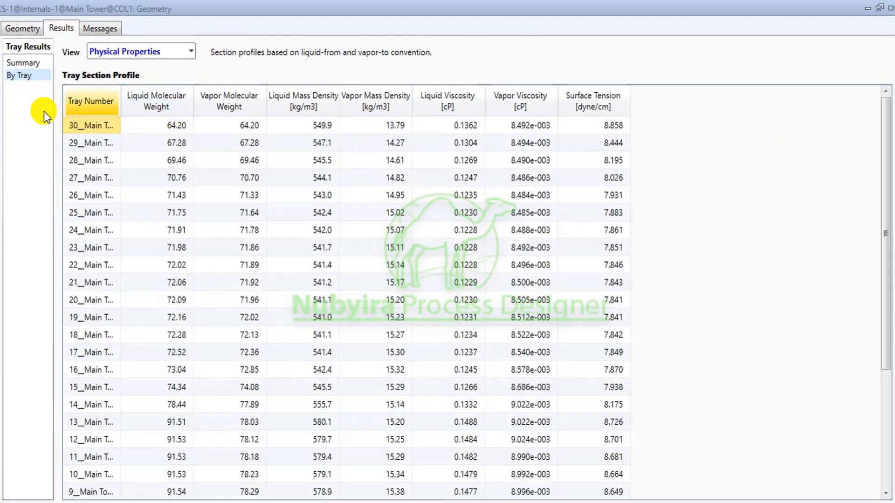
Review the section height, section diameter and tray spacing in CS-1's results summary
click(23, 63)
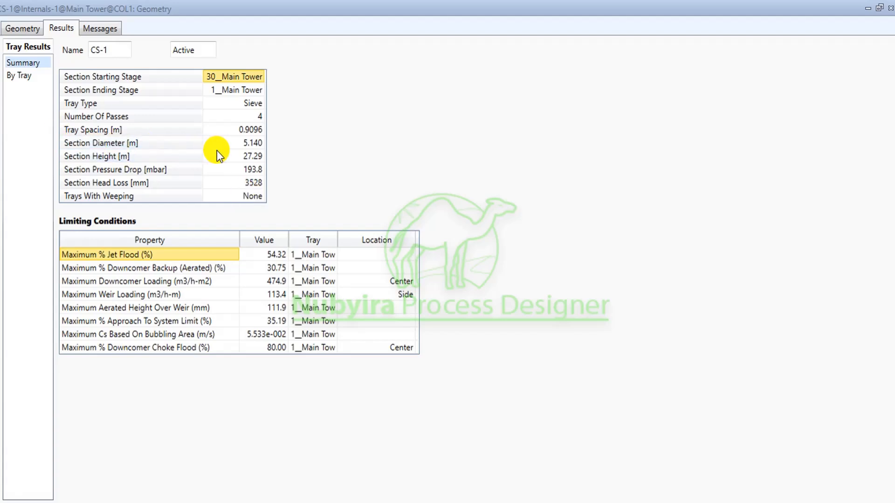
click(251, 156)
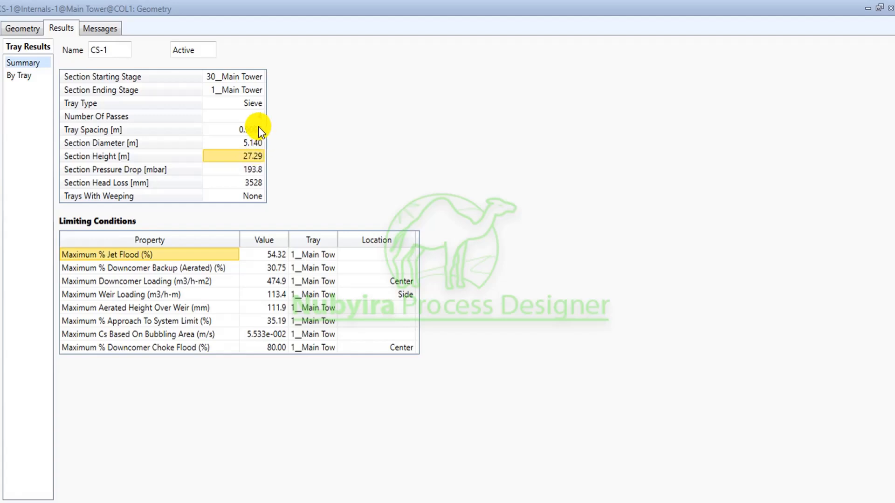
click(258, 133)
click(247, 144)
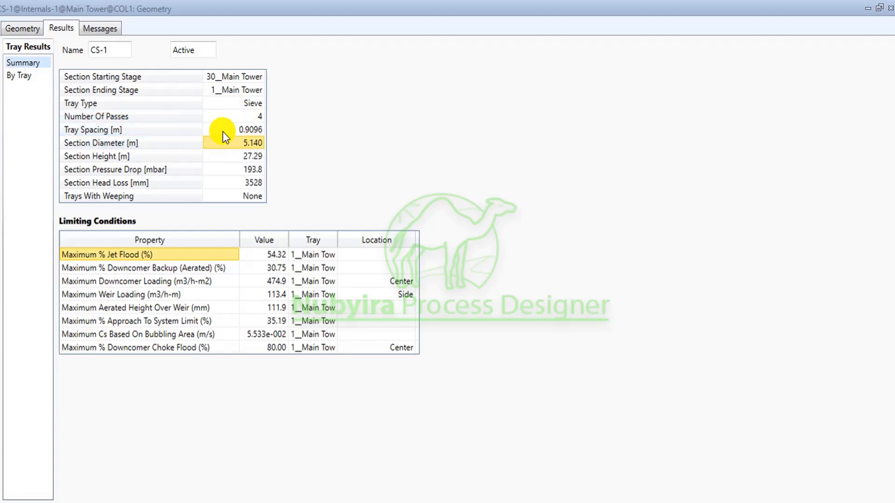
mouse_move(240, 130)
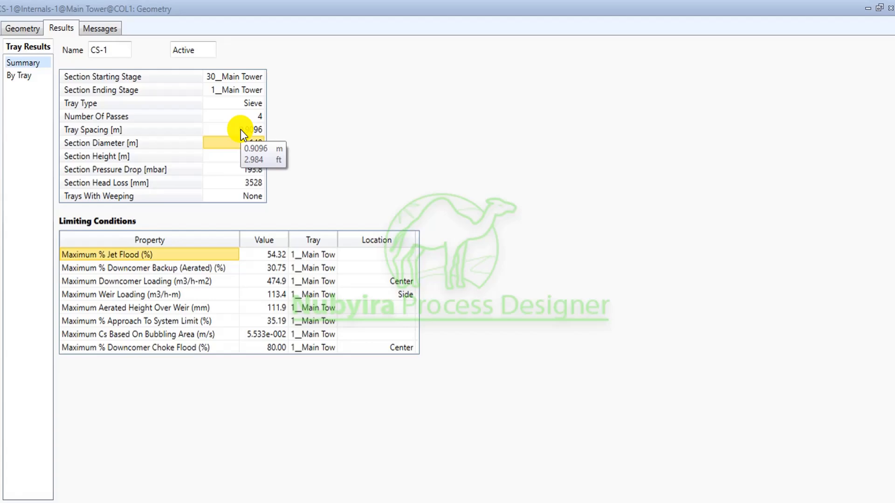
click(241, 130)
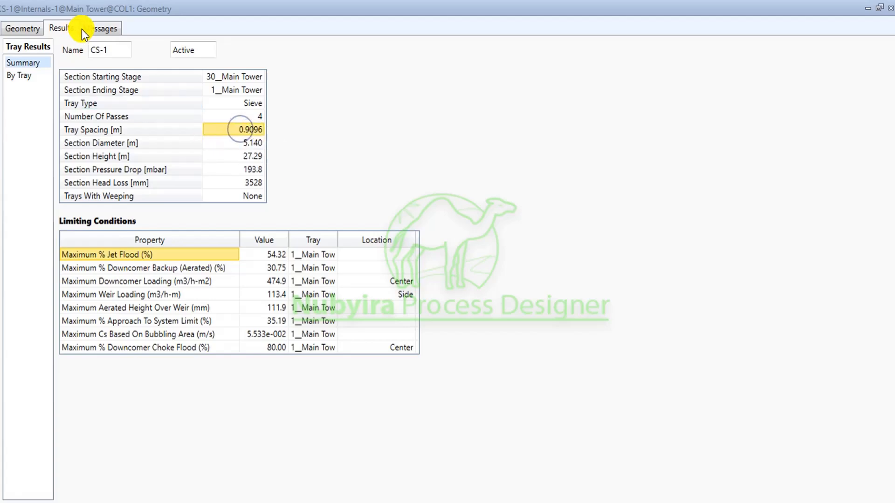
Review CS-1's tray-by-tray physical properties and full hydraulic results, and check its messages
click(18, 74)
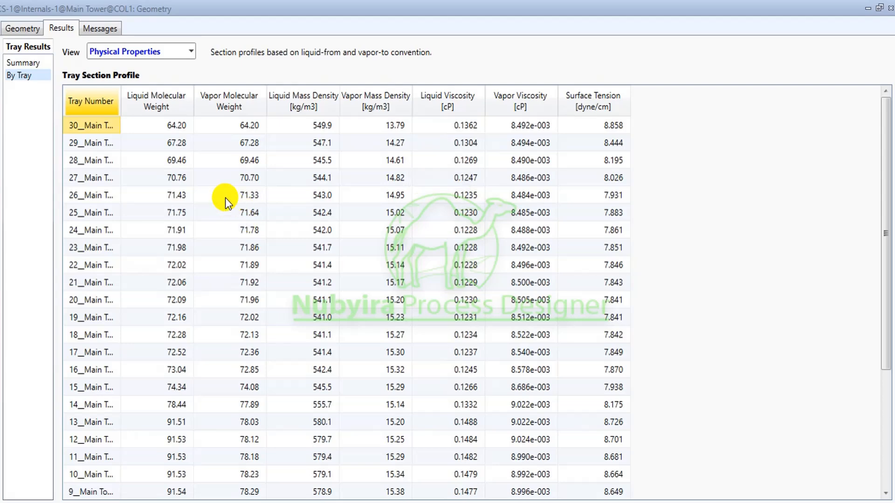
scroll(222, 191, down, 3)
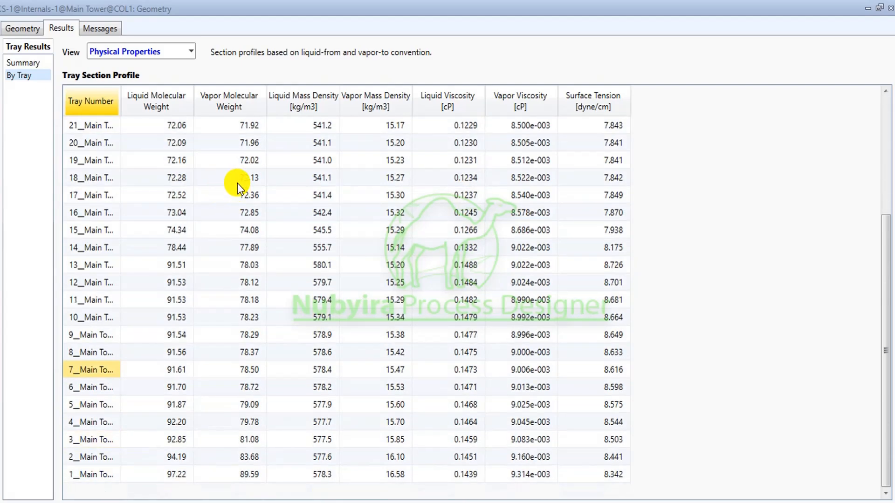
scroll(239, 186, up, 3)
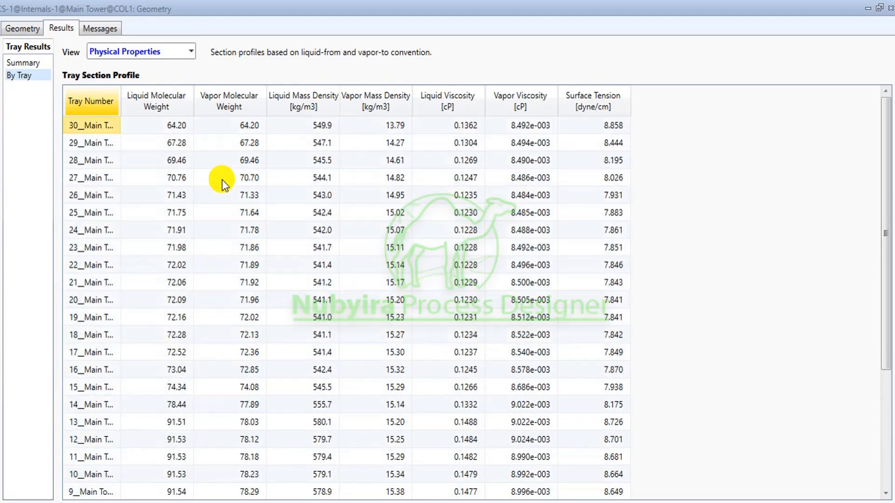
click(189, 55)
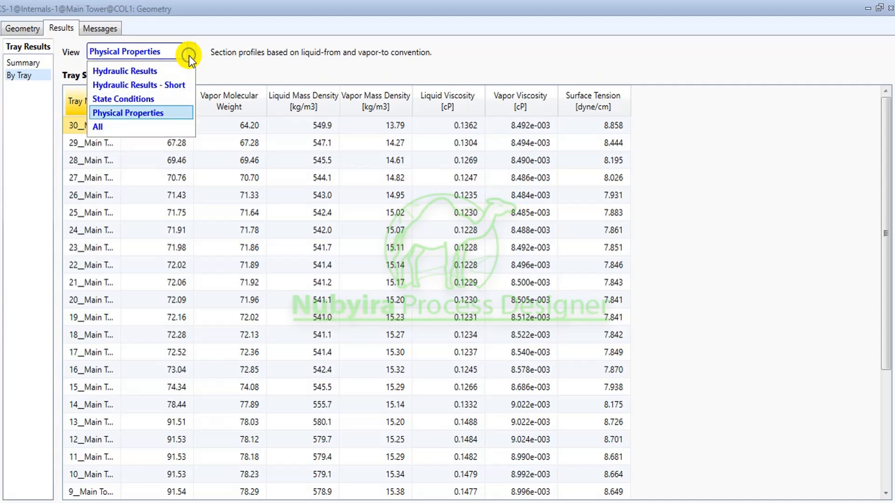
click(153, 73)
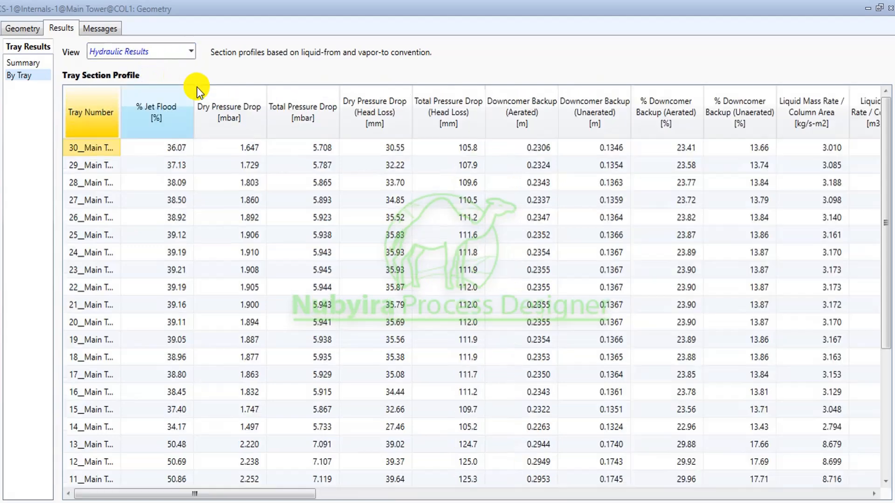
scroll(242, 116, down, 2)
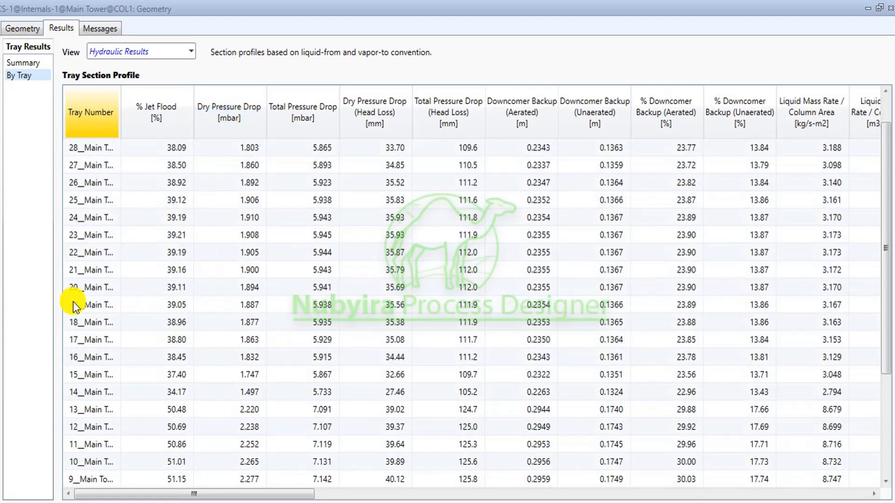
drag(121, 492, 798, 447)
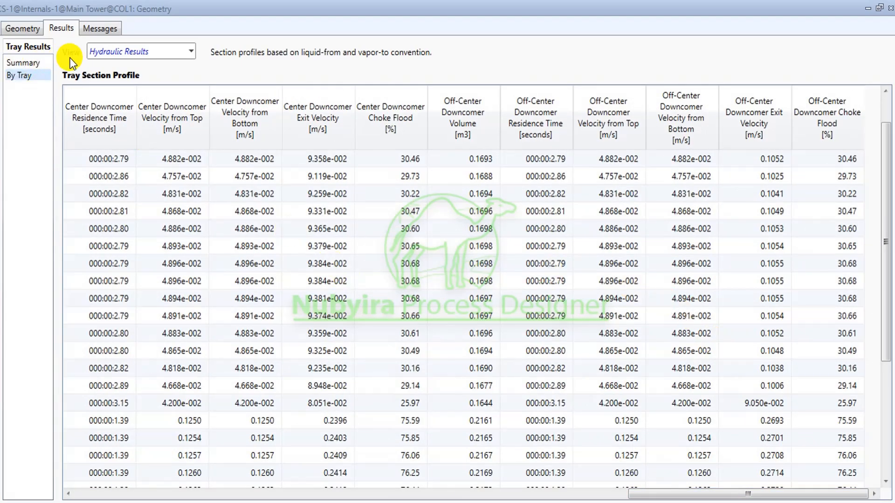
click(98, 28)
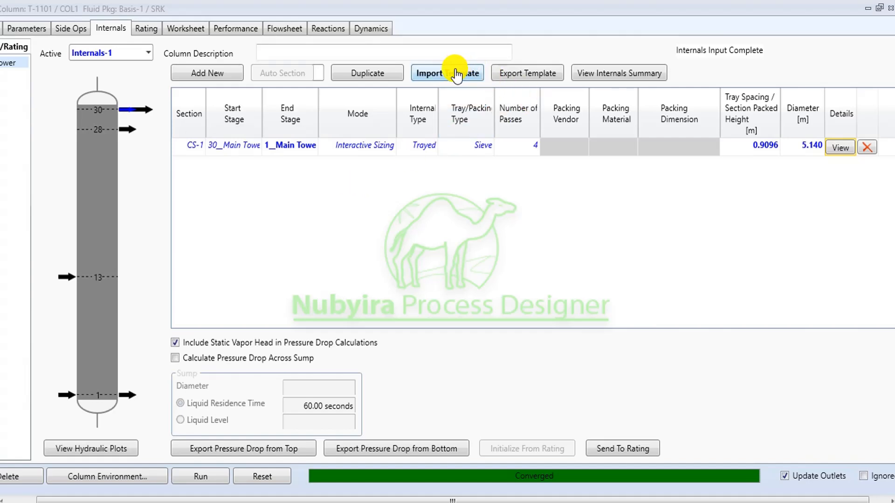
click(209, 147)
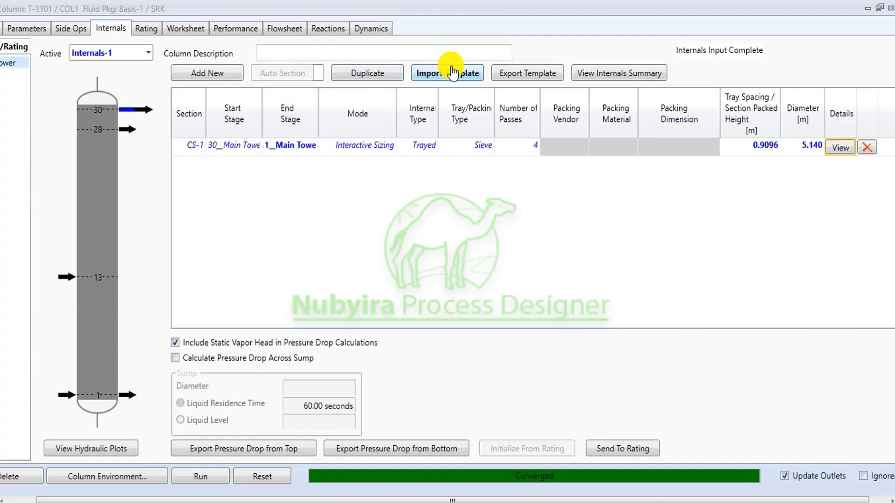
click(515, 74)
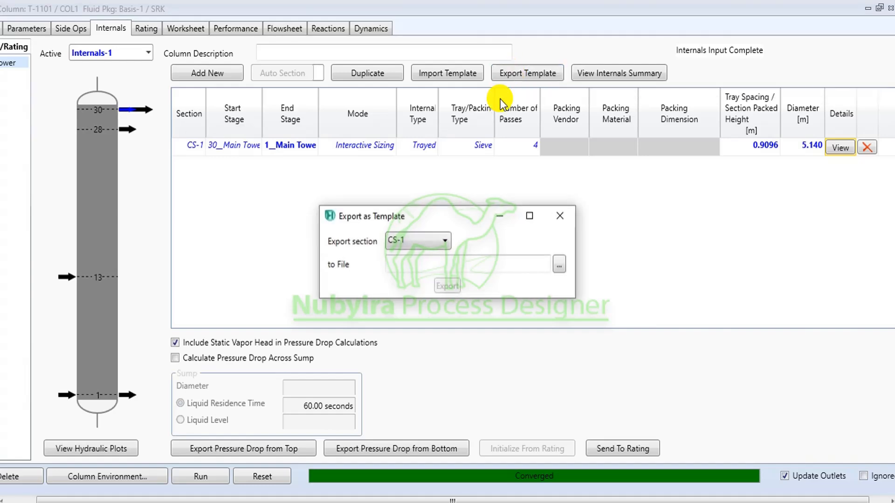
click(559, 261)
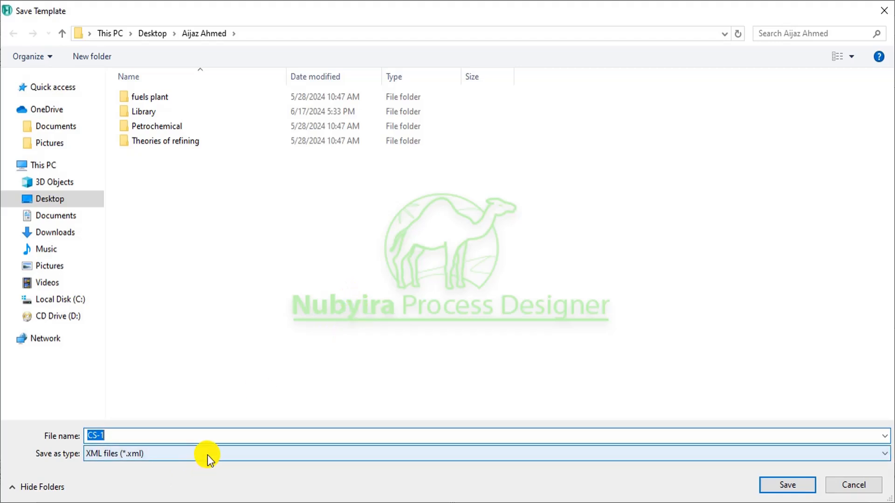
click(838, 490)
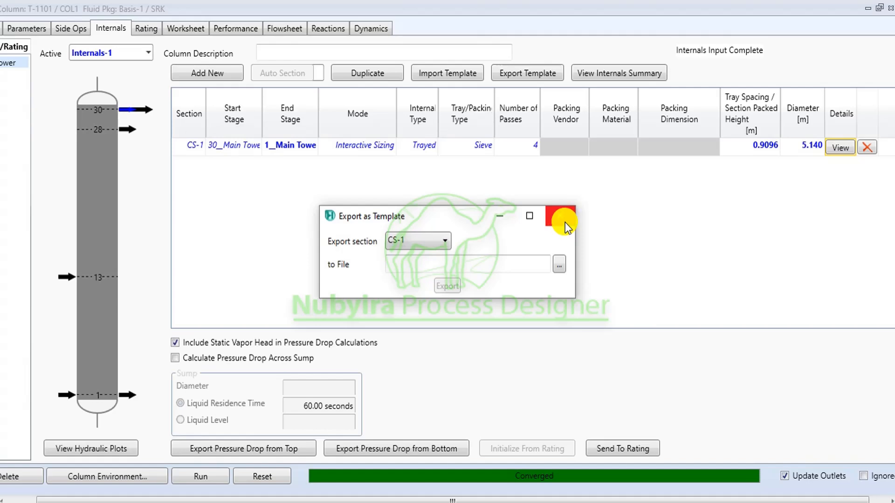
click(565, 222)
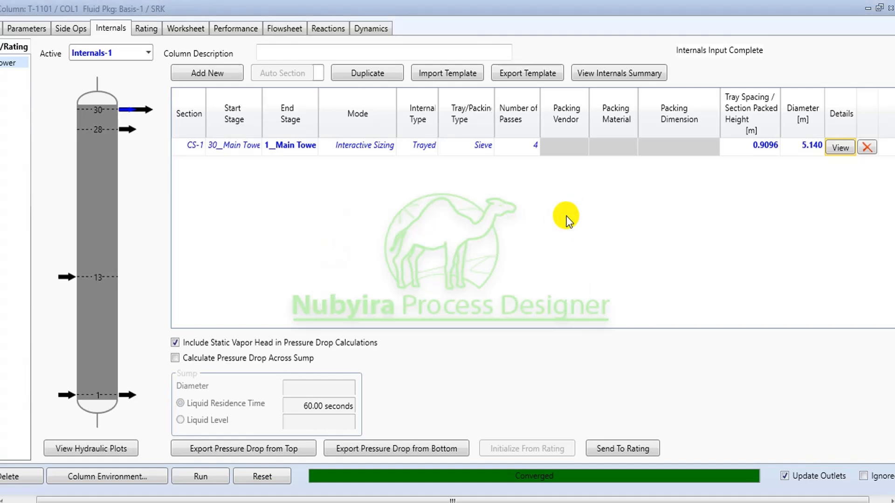
Review T-1101's internals results summary and return to the column's internals setup
click(621, 72)
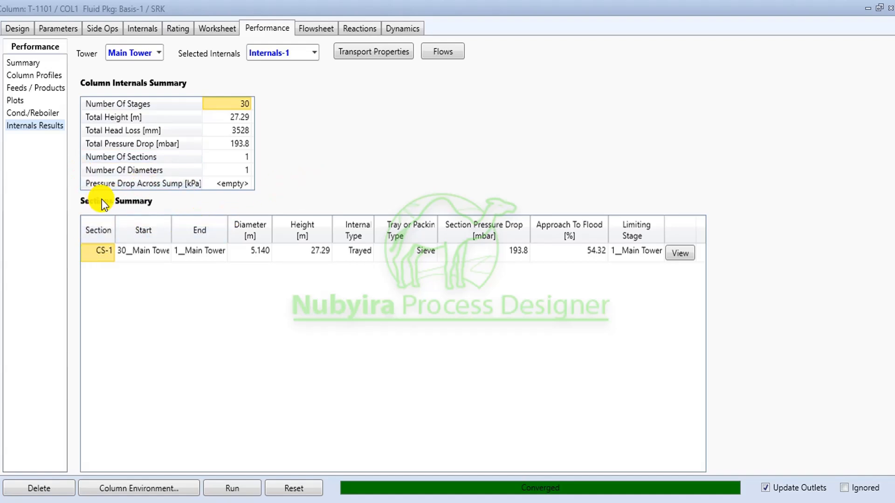
click(135, 33)
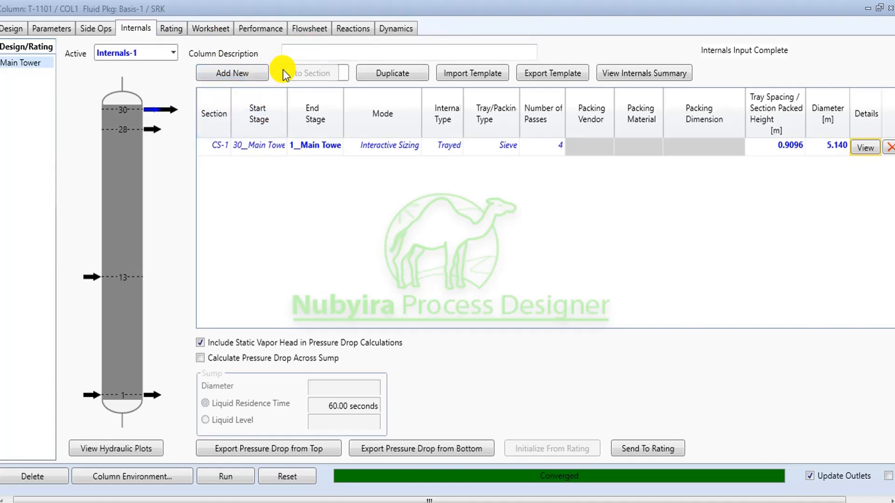
click(300, 150)
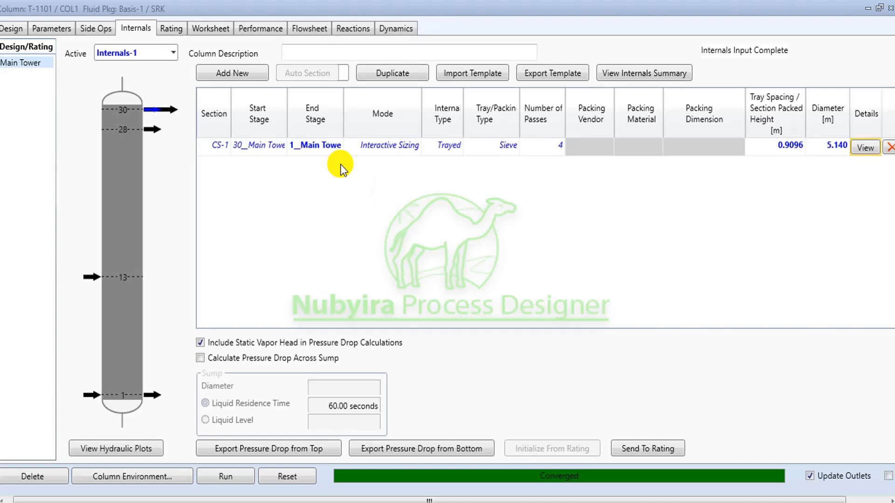
click(349, 150)
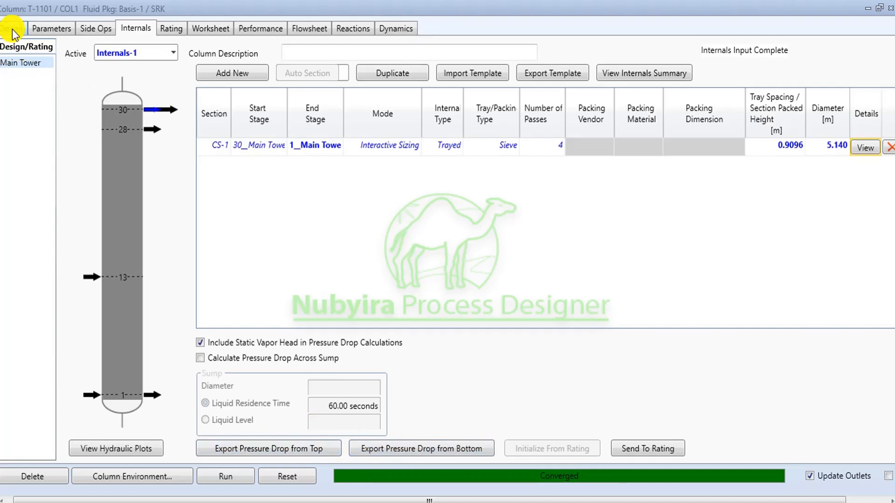
Examine T-1101's steady-state pressure profile from stage 30 to the reboiler alongside its internals setup
click(38, 28)
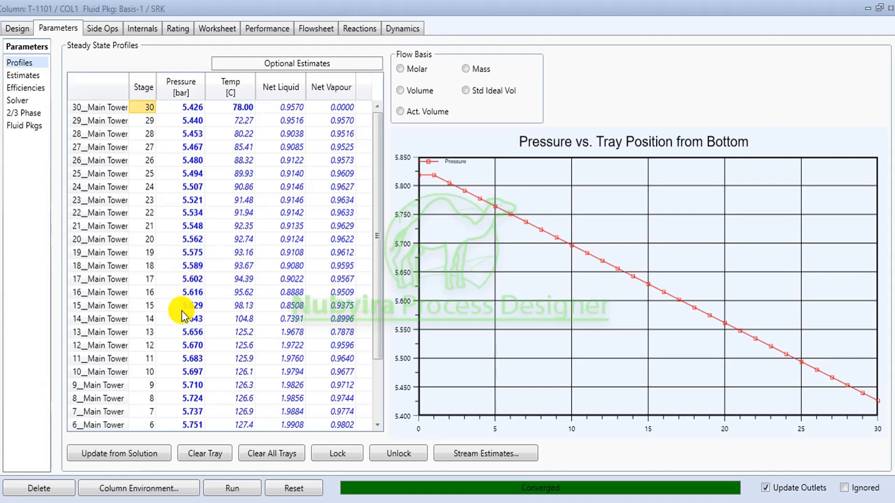
scroll(194, 329, down, 2)
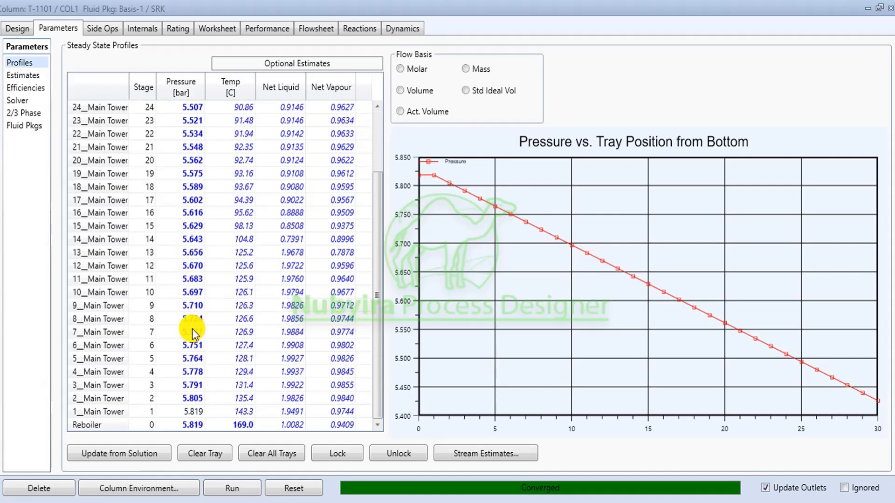
mouse_move(192, 329)
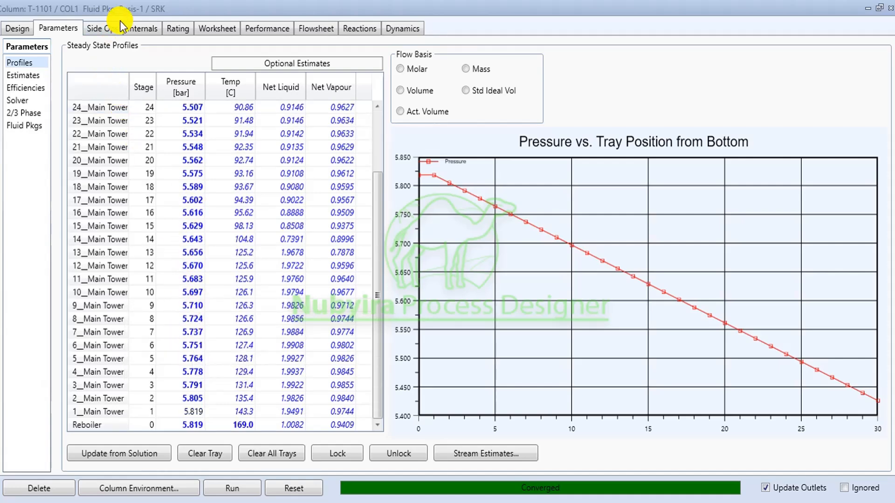
click(140, 27)
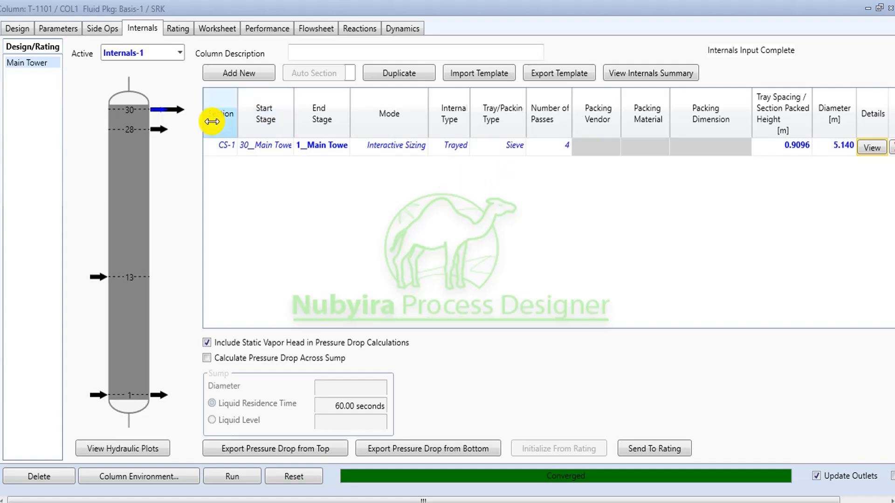
click(57, 27)
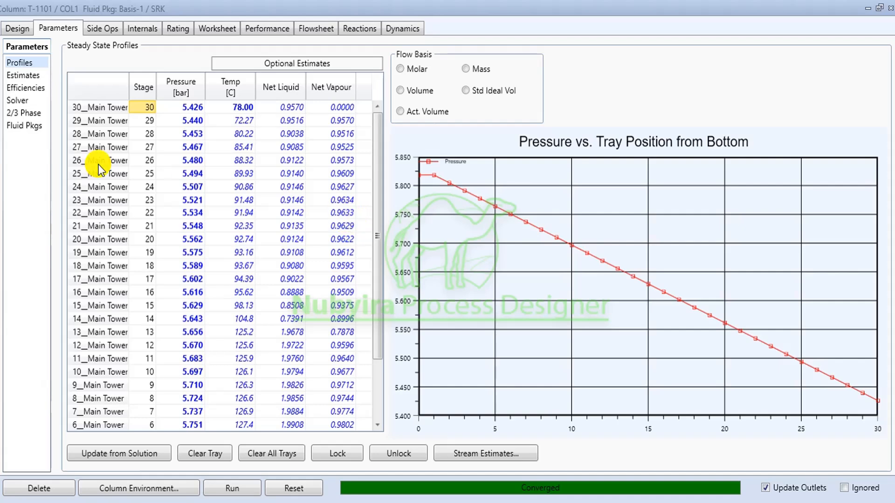
click(137, 29)
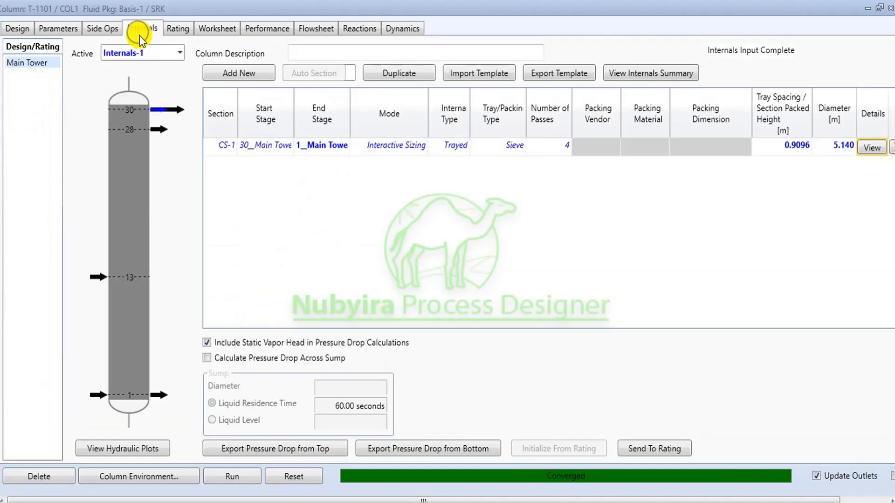
Copy the reboiler pressure in T-1101's steady-state profile and clear it from the reboiler row
click(71, 24)
scroll(140, 182, down, 2)
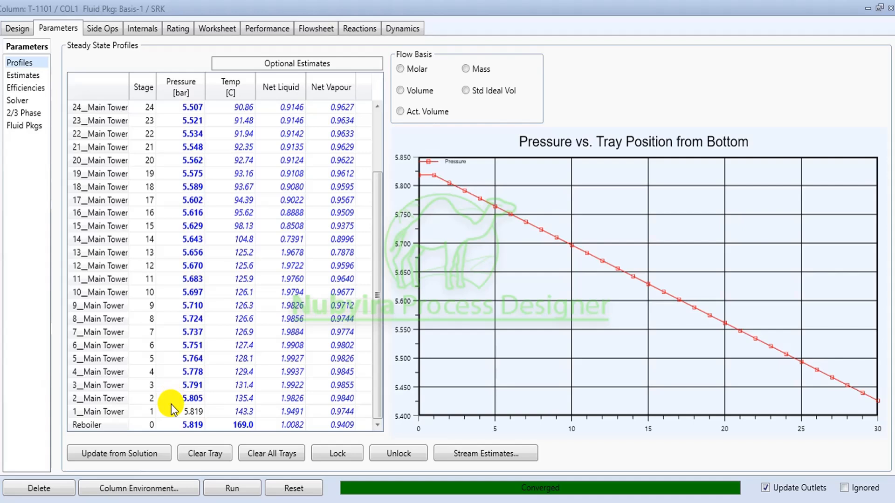
click(195, 425)
right_click(195, 425)
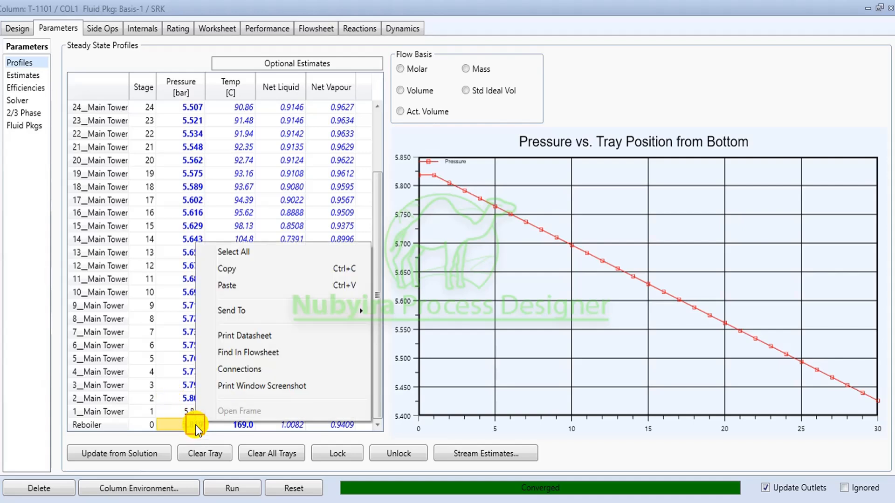
click(250, 270)
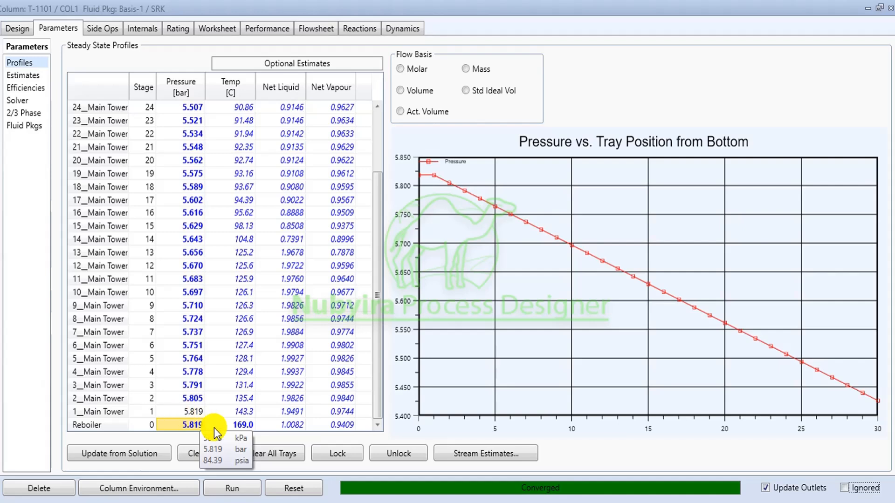
key(Delete)
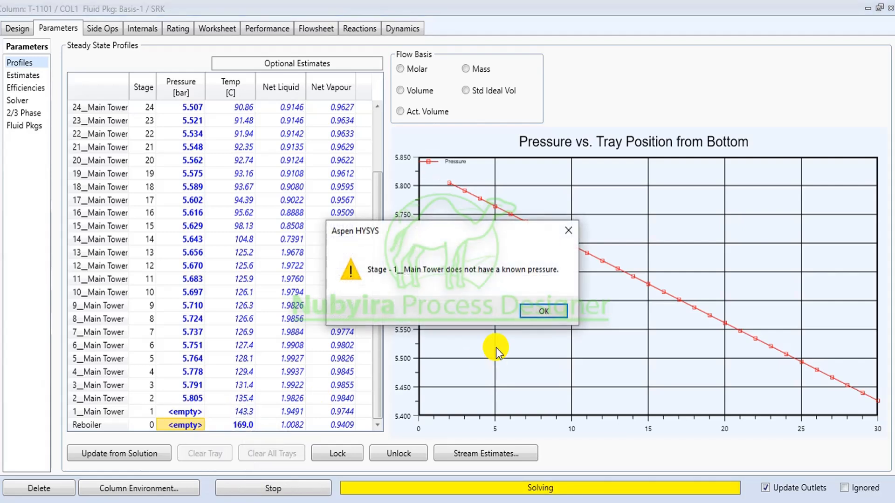
Dismiss the missing-pressure warning and paste the copied reboiler pressure into stage 1 of T-1101's steady-state profile
click(544, 312)
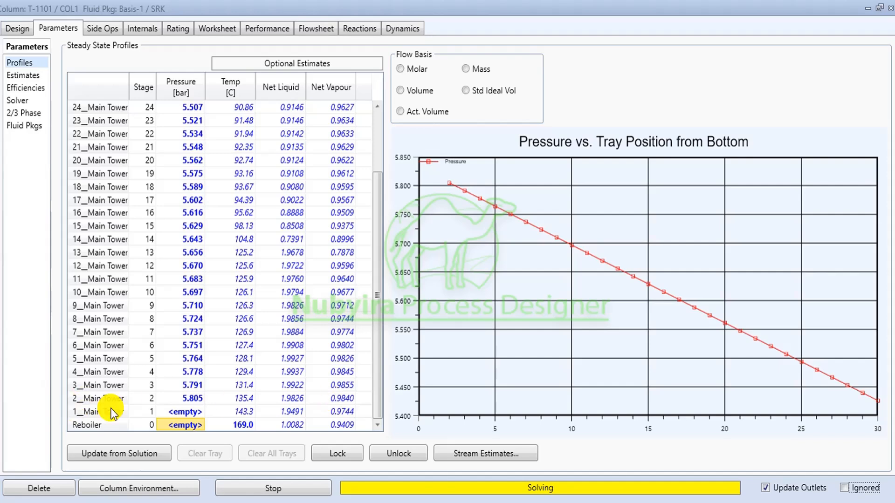
click(185, 412)
right_click(185, 412)
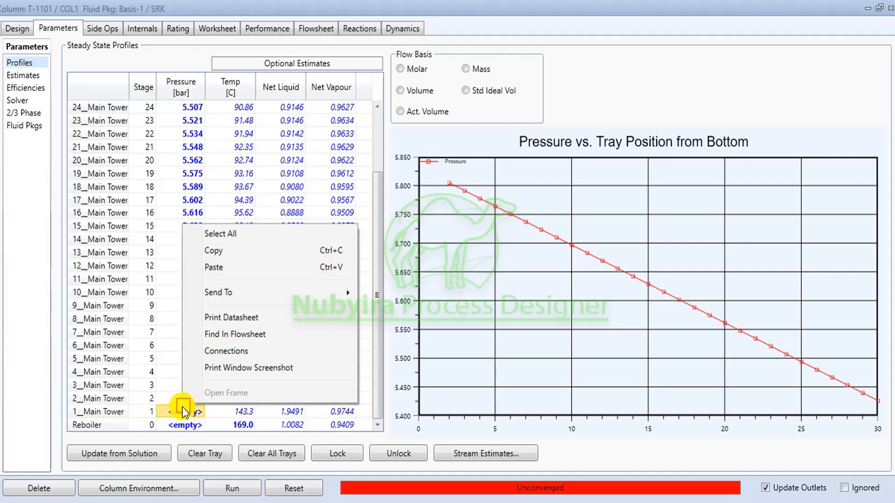
click(228, 274)
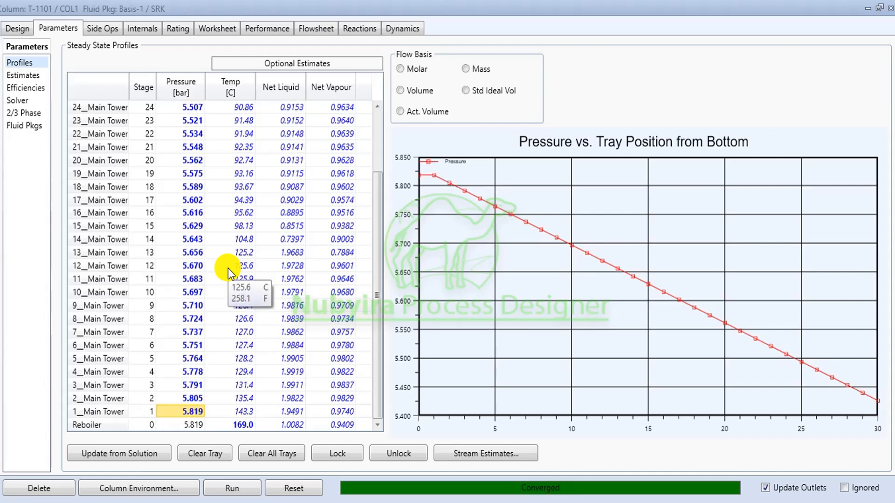
Check T-1101's stage pressures and export the internals' calculated pressure drop from the top to the column's pressure profile
scroll(228, 267, up, 2)
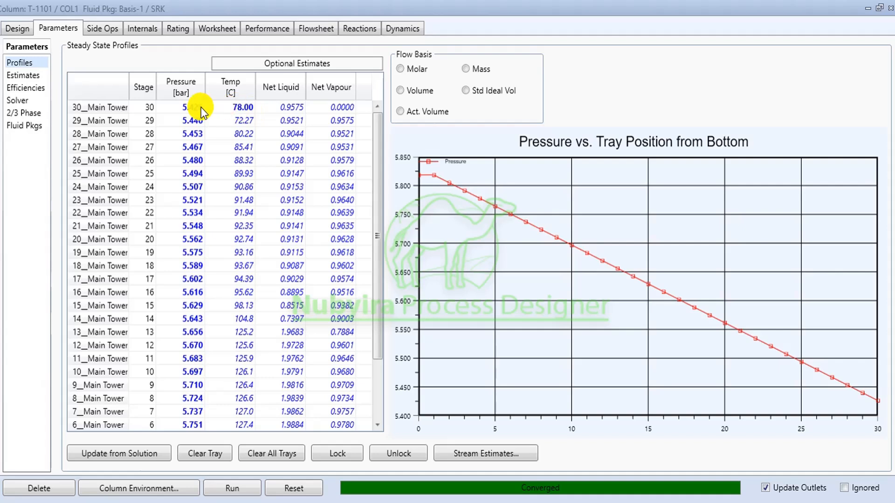
mouse_move(191, 110)
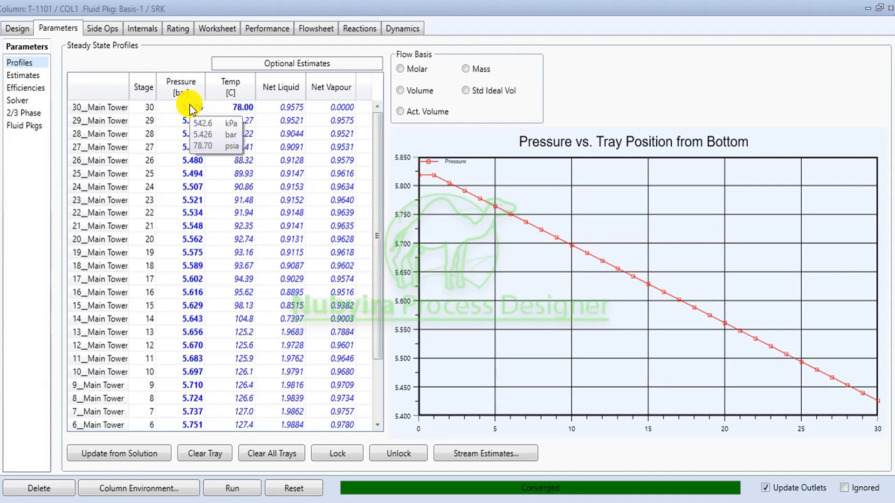
mouse_move(185, 128)
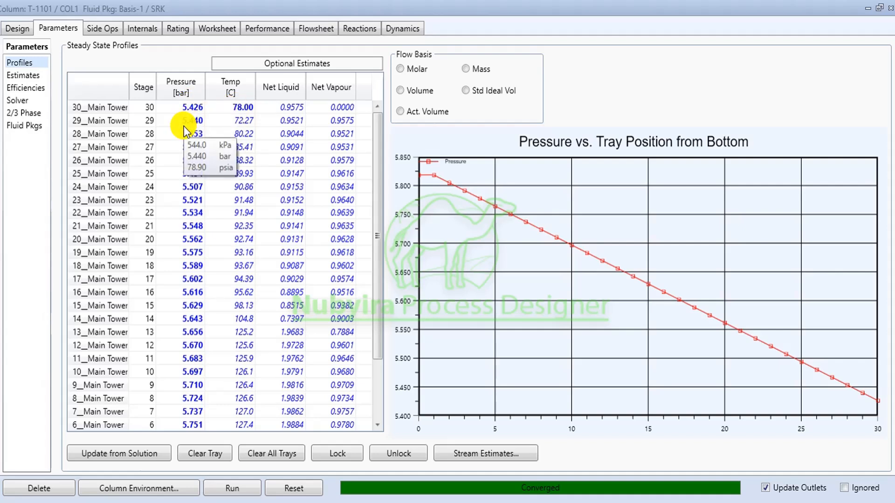
scroll(185, 127, down, 2)
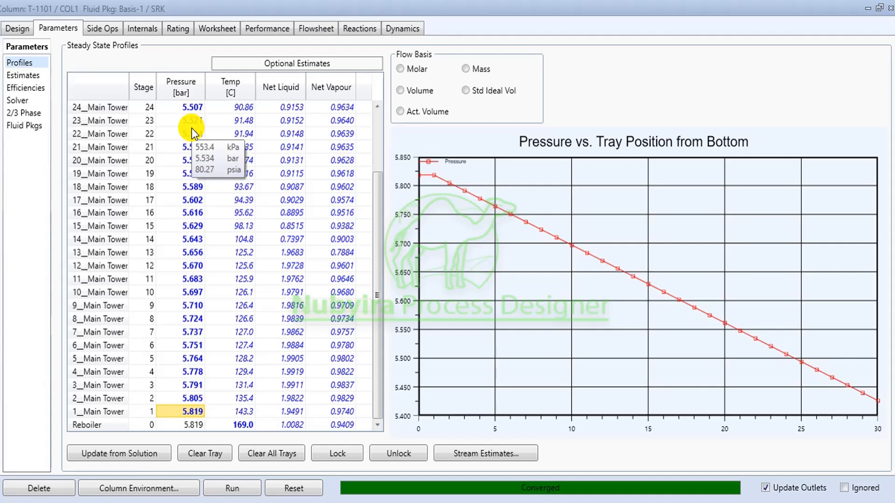
scroll(193, 133, up, 2)
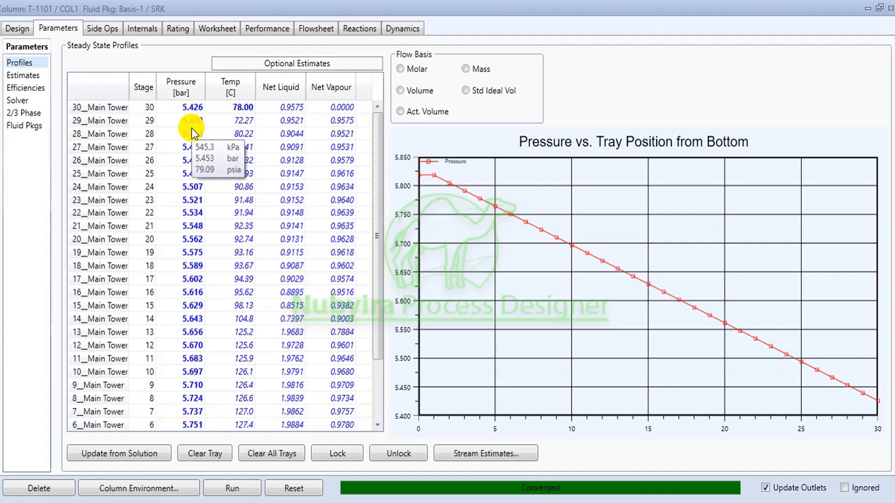
click(136, 32)
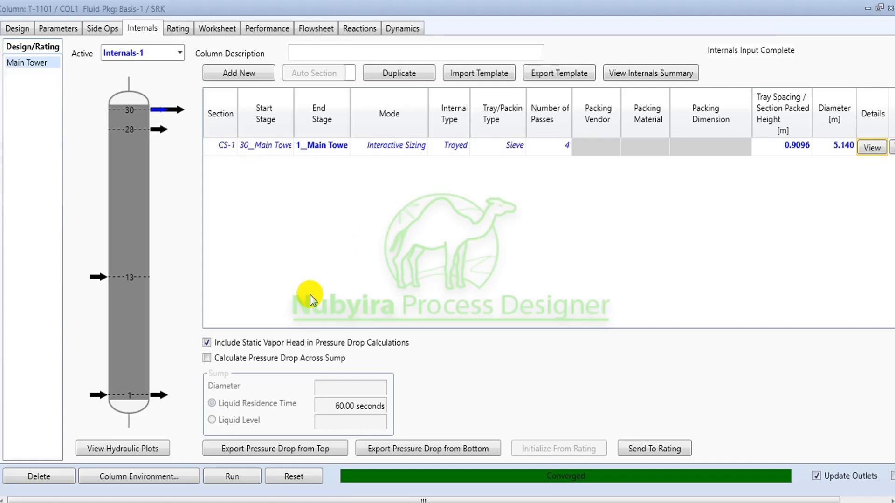
click(277, 448)
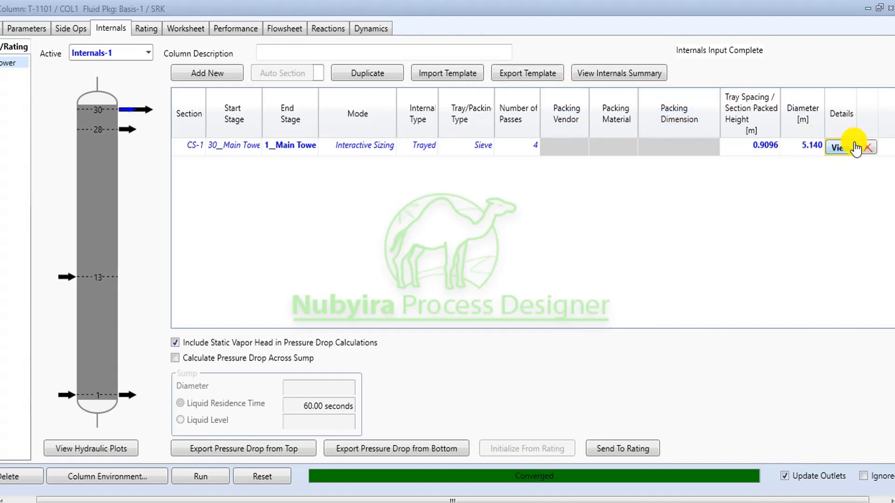
Review CS-1's results summary, including pressure drop and limiting conditions, and its tray-by-tray hydraulic results
click(839, 147)
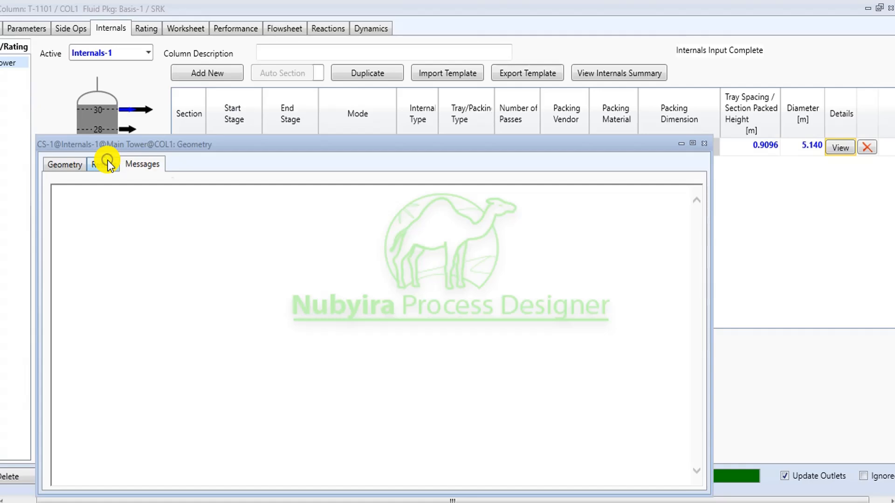
click(105, 164)
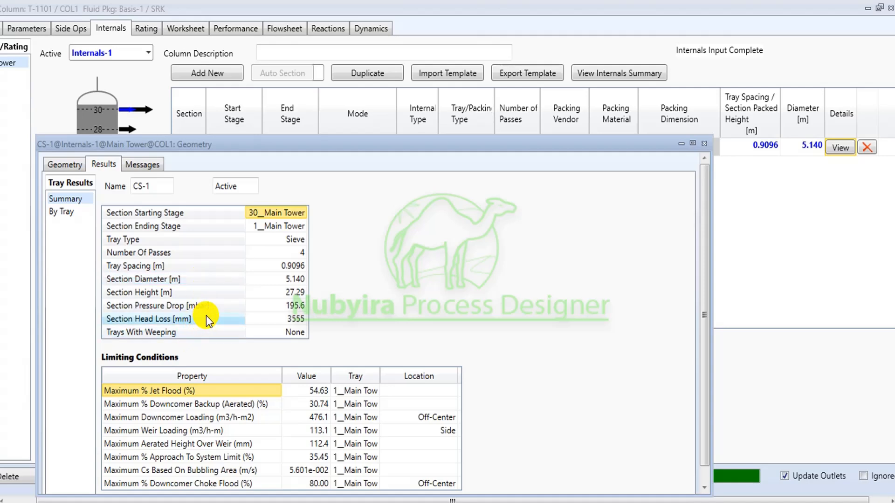
mouse_move(302, 322)
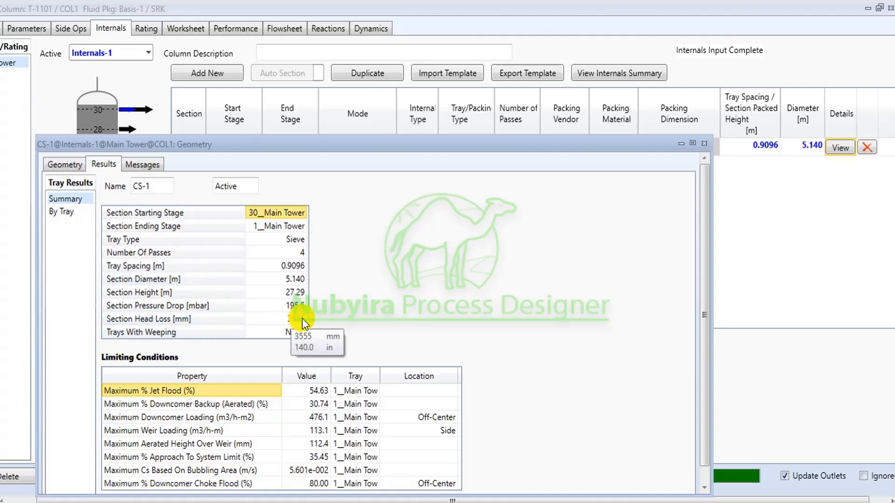
scroll(423, 254, down, 1)
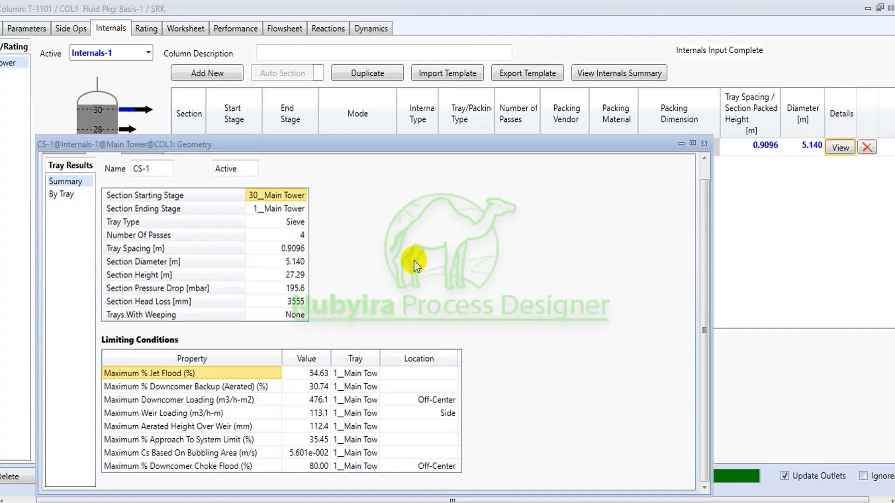
click(69, 192)
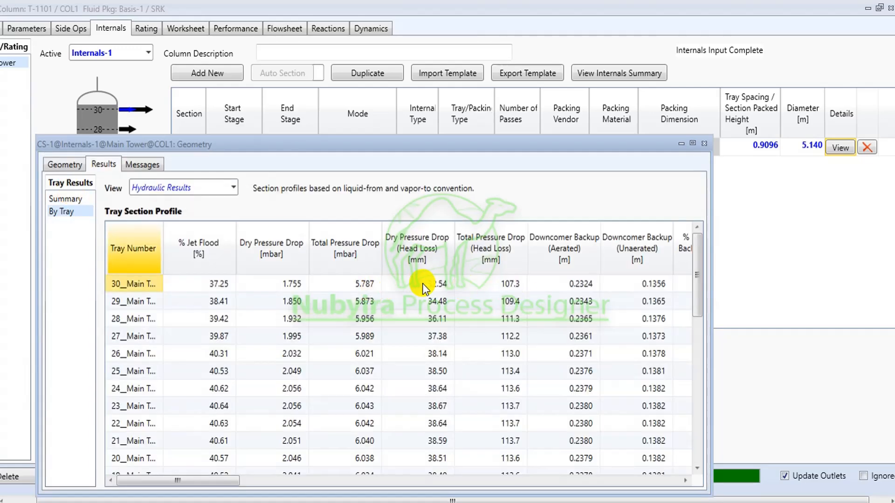
scroll(376, 271, down, 1)
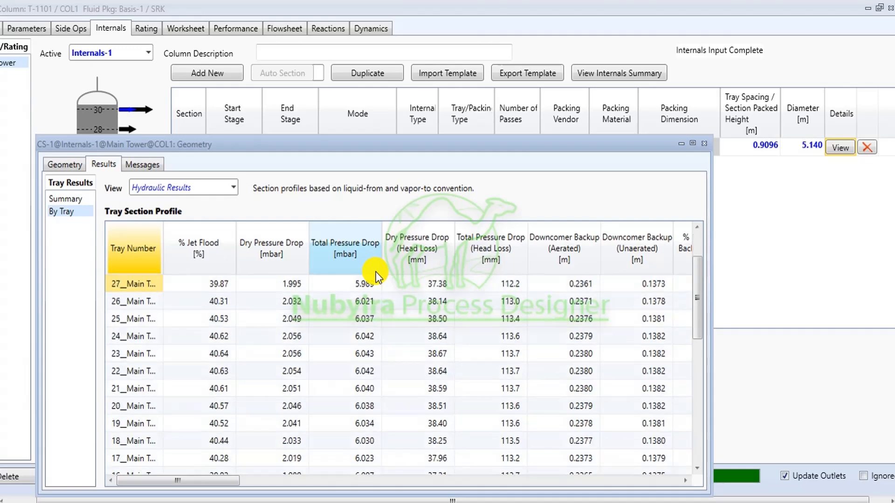
scroll(375, 272, down, 5)
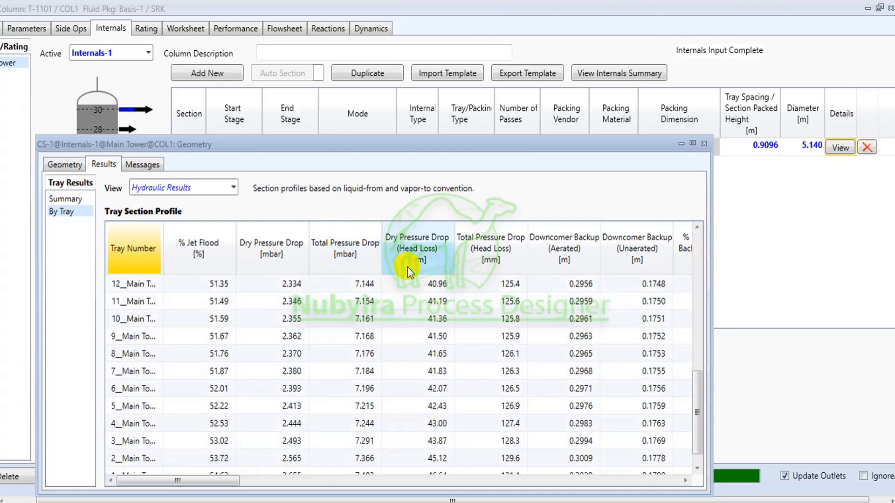
scroll(362, 282, down, 1)
scroll(362, 284, up, 1)
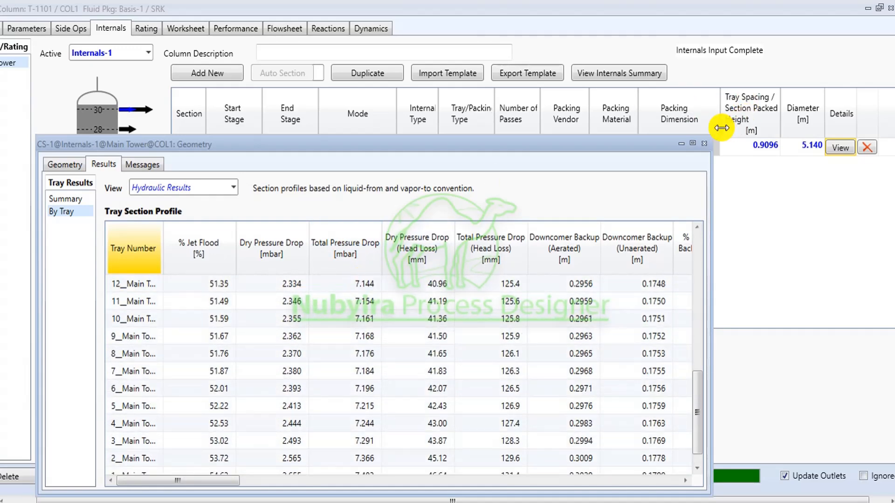
click(706, 142)
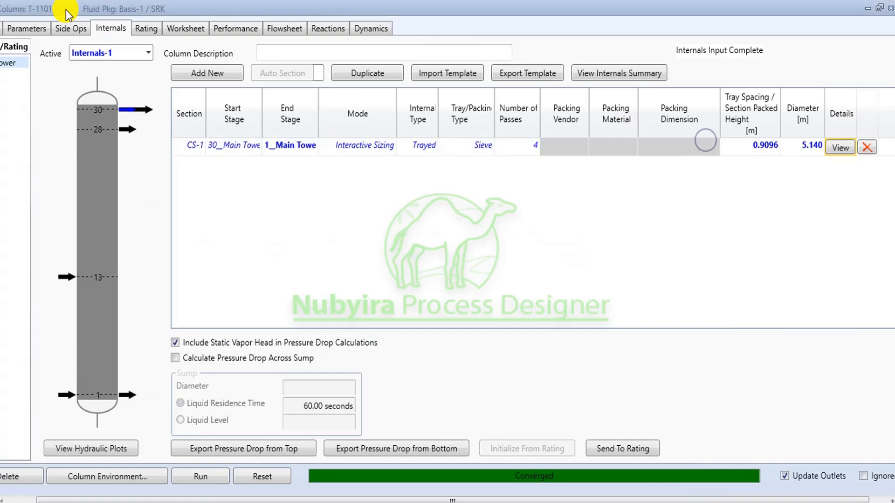
Examine T-1101's steady-state pressure profile from stage 30 to the reboiler and check CS-1's messages
click(38, 28)
scroll(214, 124, down, 2)
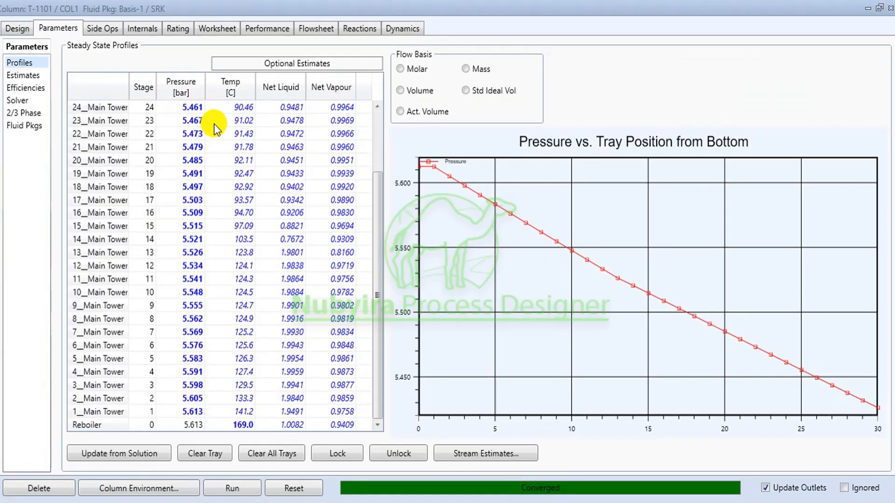
scroll(214, 123, up, 2)
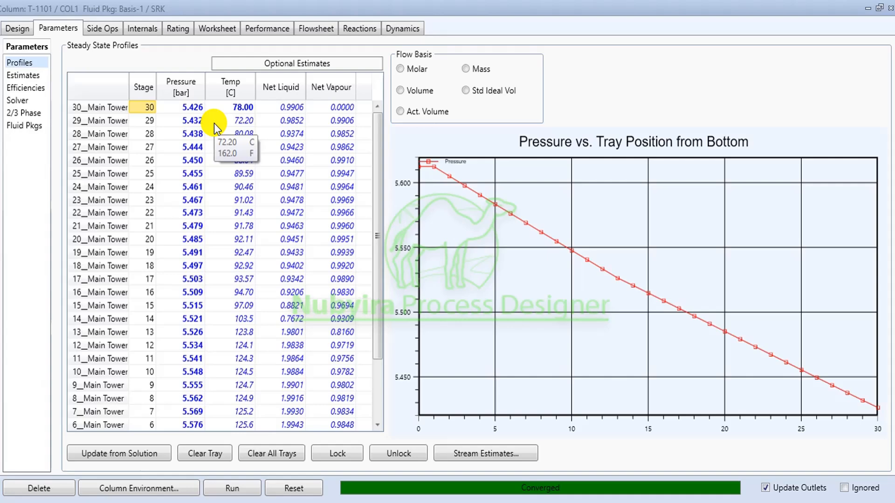
click(148, 30)
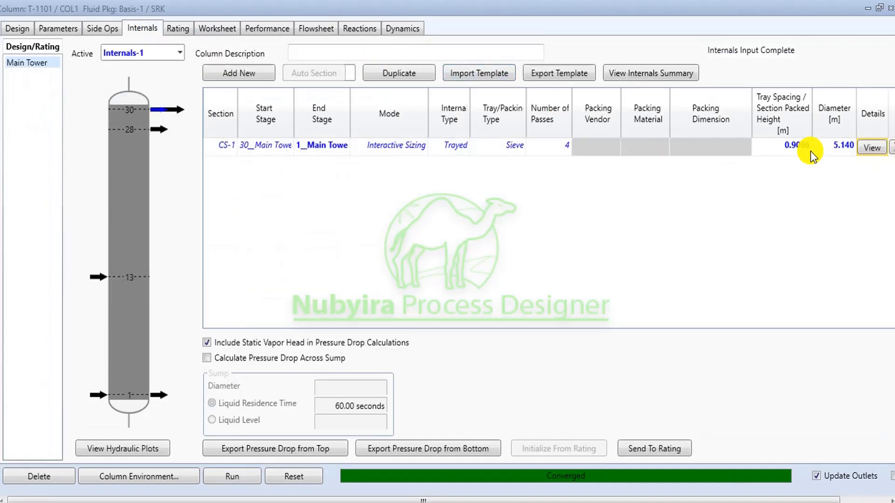
click(870, 148)
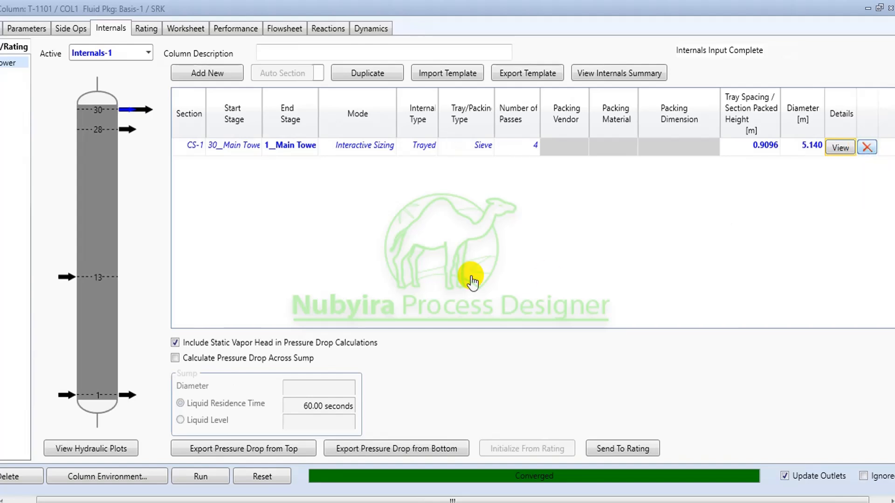
click(168, 198)
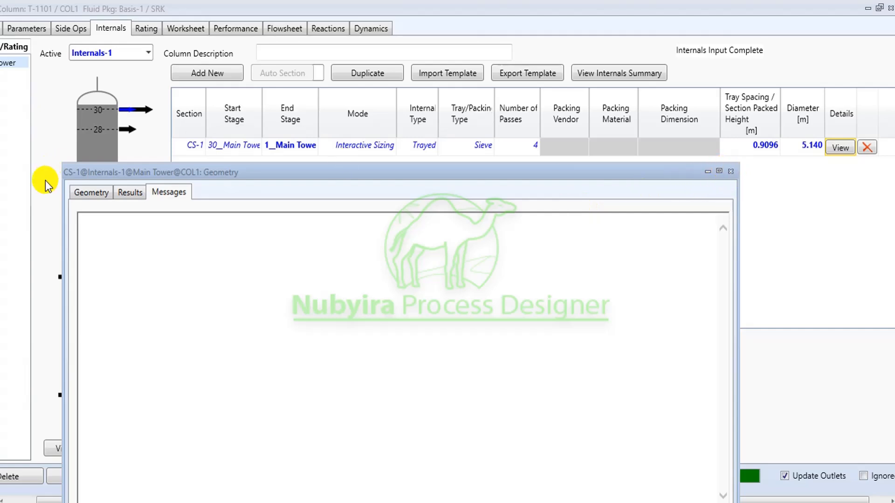
click(731, 172)
Review T-1101's hydraulic plots in a maximized window for trays 30, 29 and 9, including the vapor view
click(100, 449)
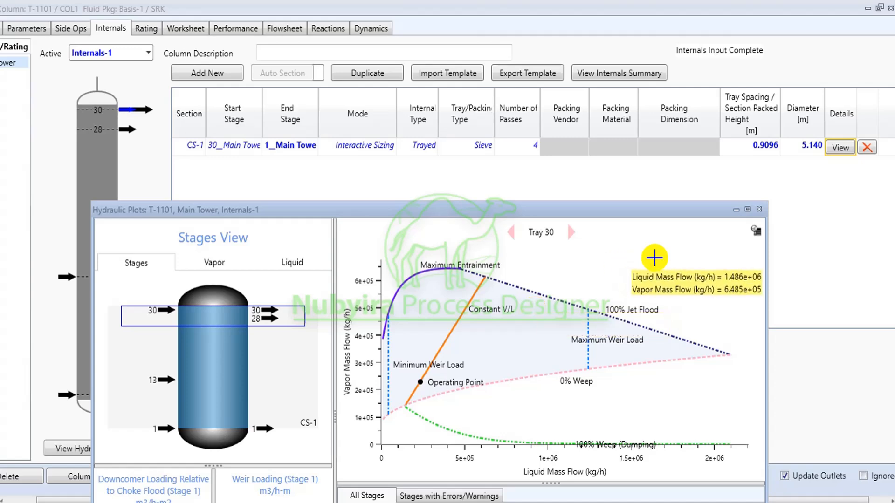
click(747, 209)
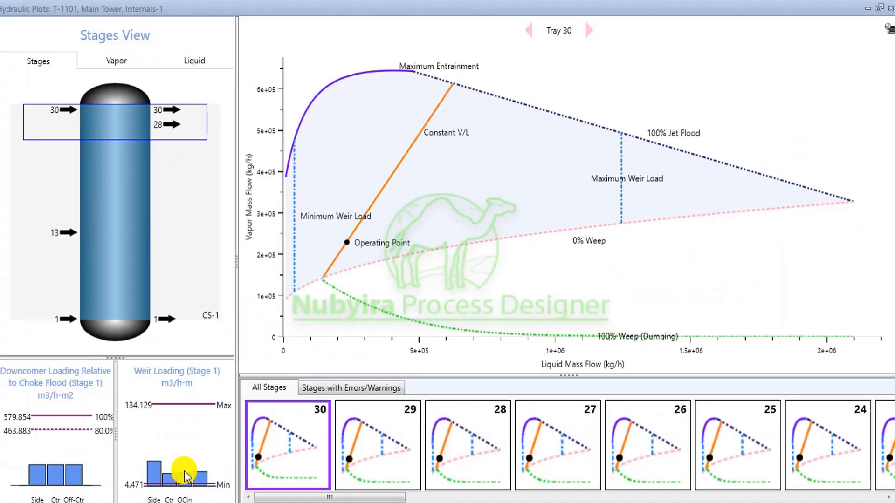
click(373, 445)
click(455, 460)
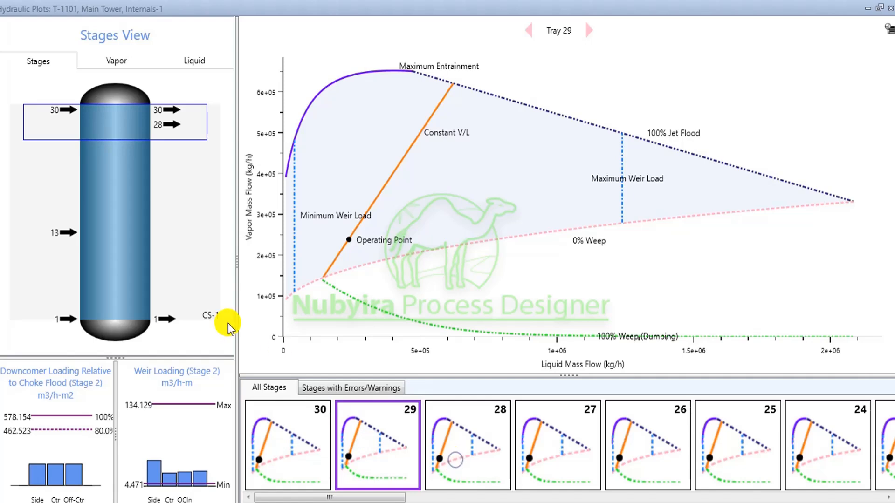
click(143, 260)
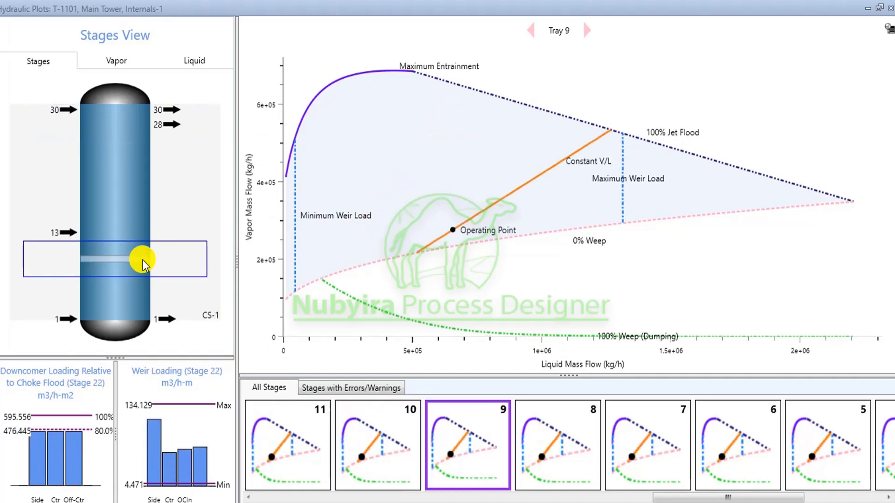
click(117, 60)
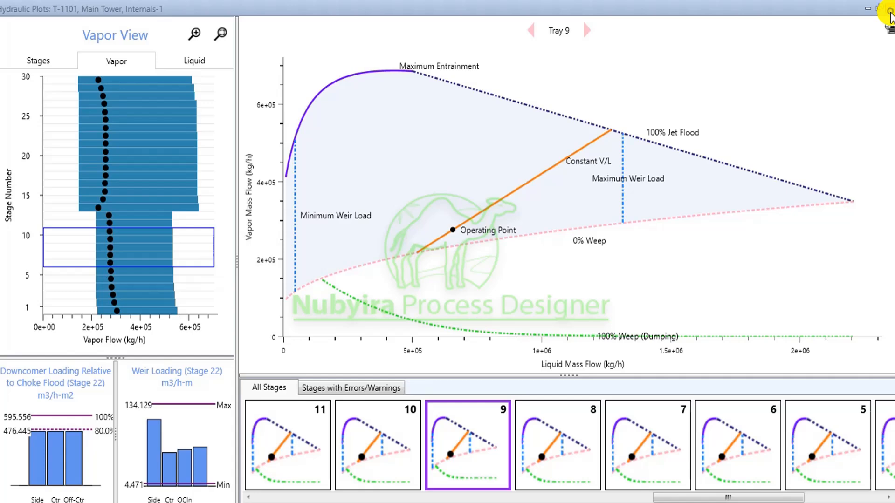
click(891, 8)
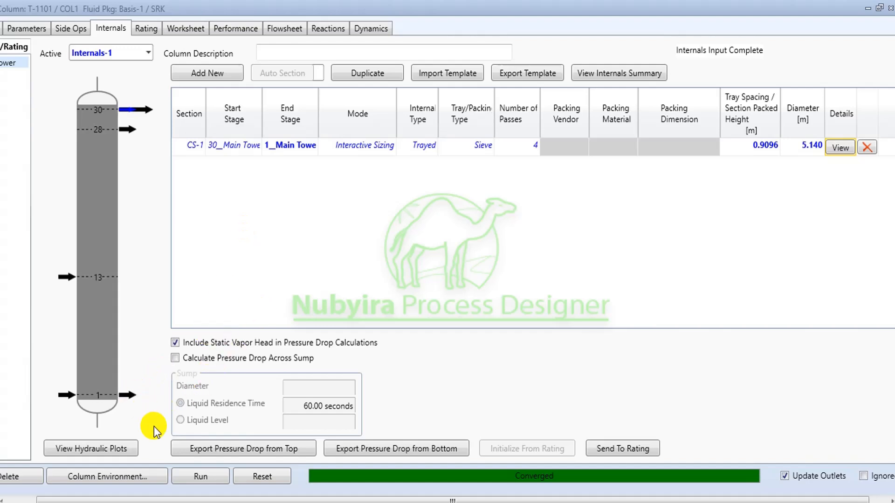
Enter T-1101's column environment, return to the parent flowsheet, and maximize the column's internals setup
click(126, 474)
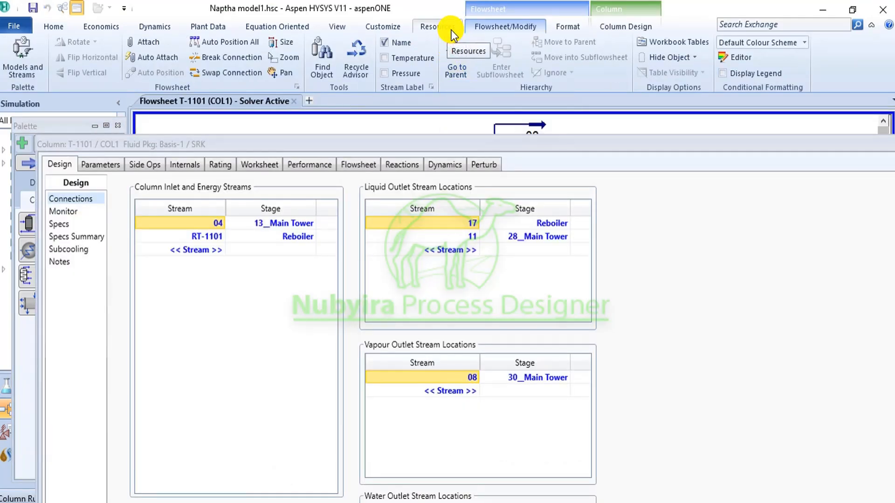
click(451, 55)
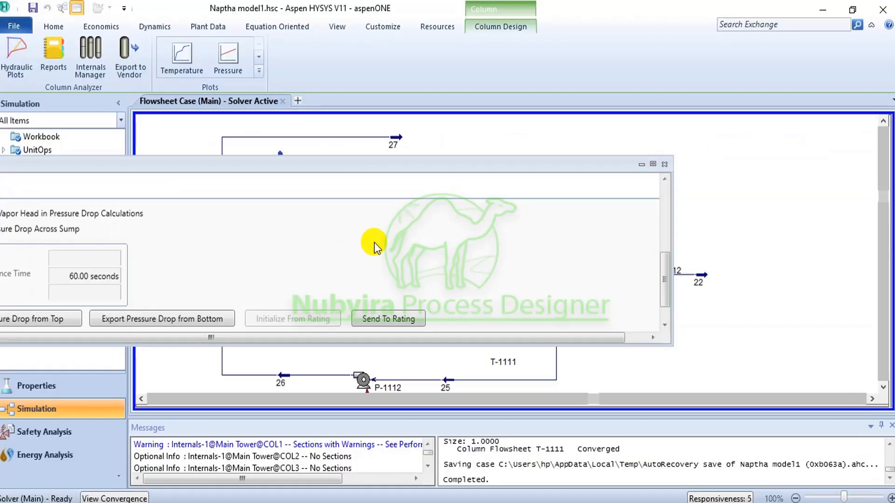
click(652, 168)
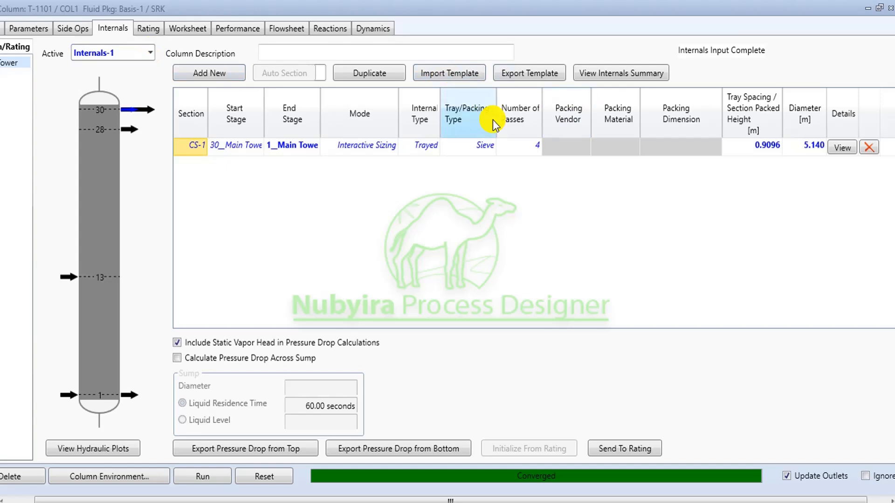
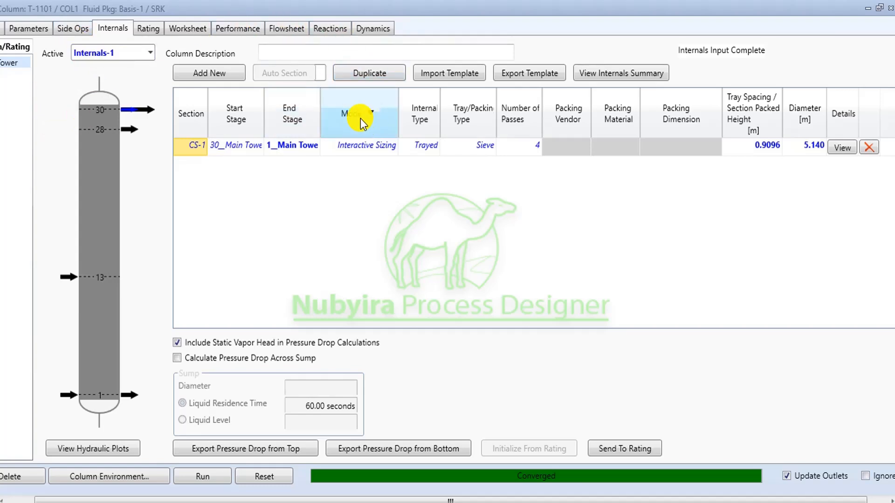
Send CS-1's internals geometry to the column rating and review the Main Tower and Reboiler vessel sizing
click(337, 152)
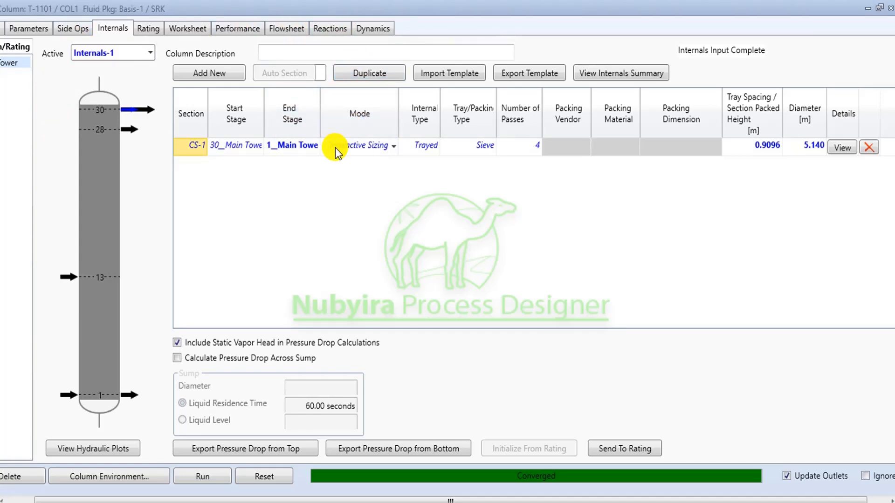
click(596, 450)
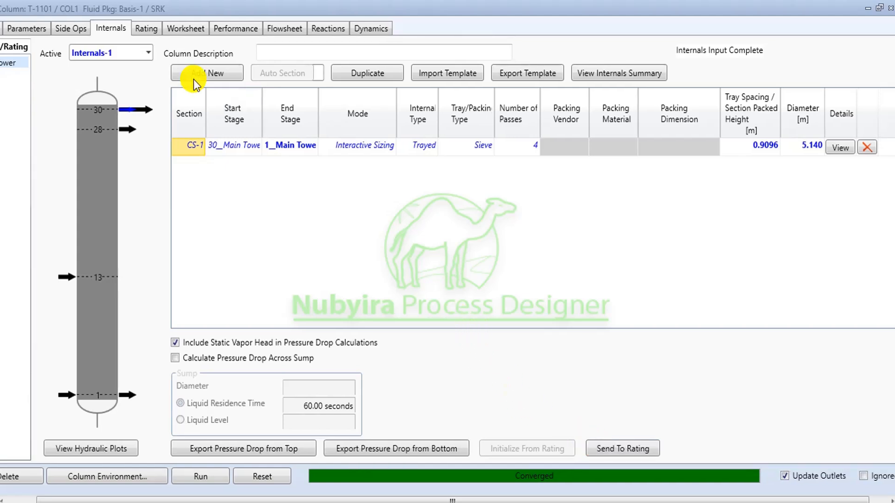
click(148, 32)
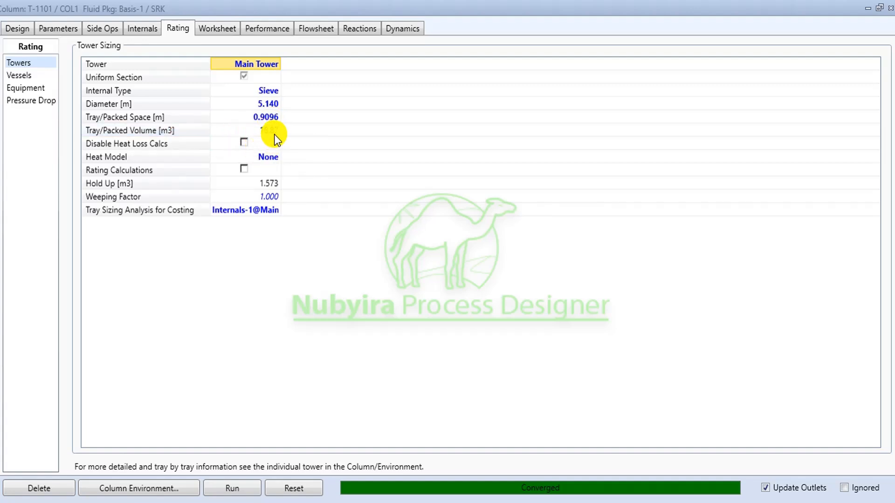
mouse_move(274, 135)
click(28, 76)
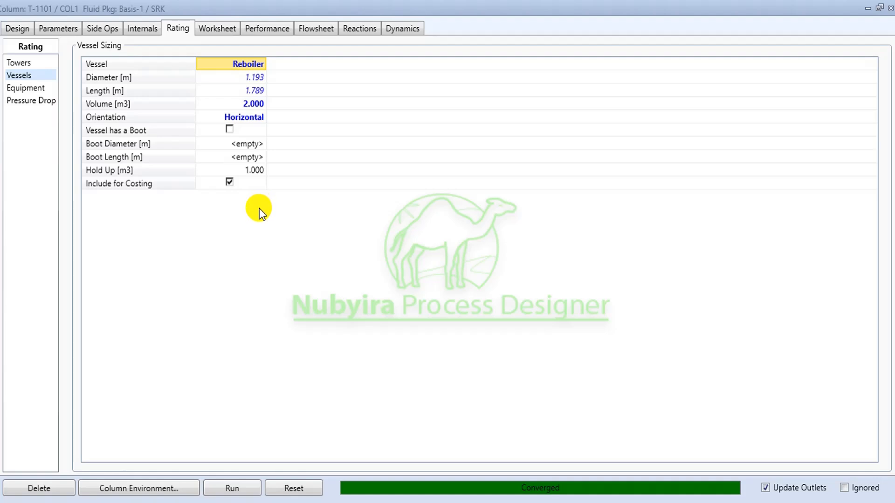
Enter T-1101's column environment, check its internals and tower rating data there, and close the column window
click(138, 490)
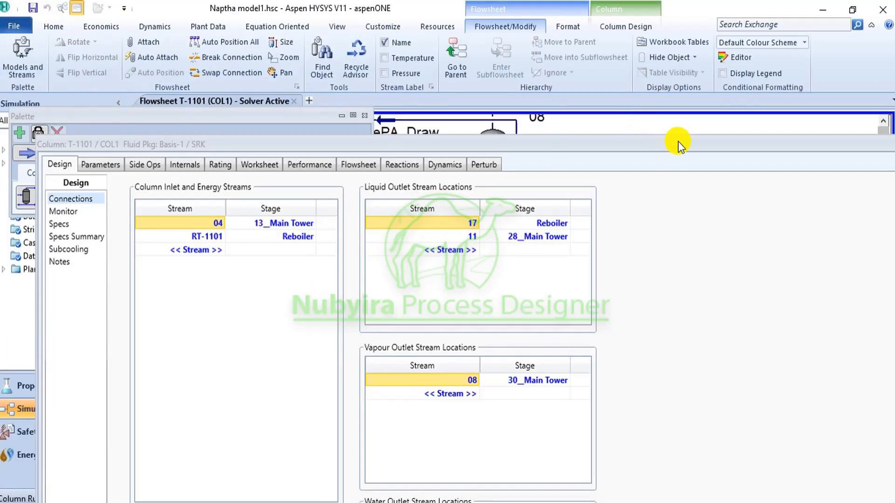
drag(675, 142, 591, 137)
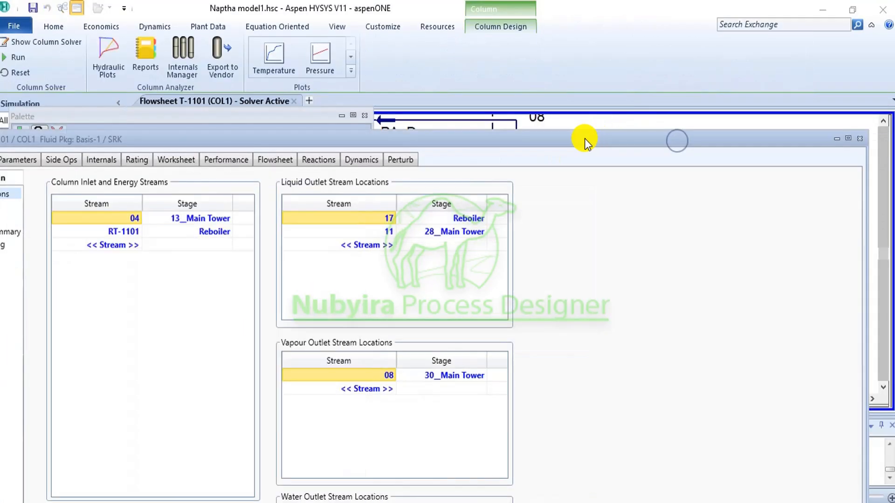
click(107, 163)
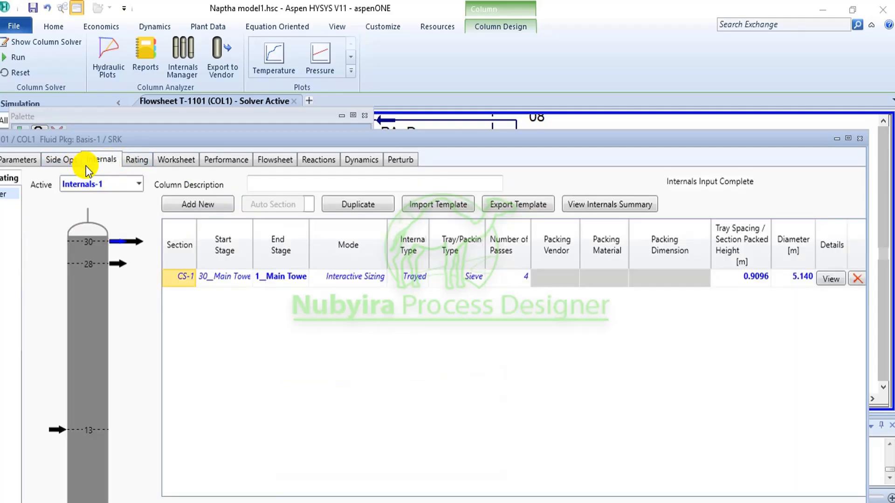
click(130, 159)
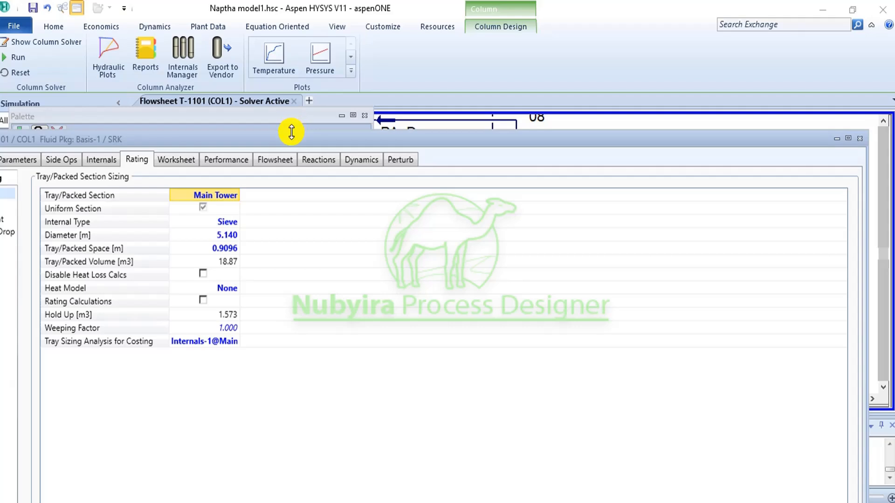
drag(282, 135, 328, 205)
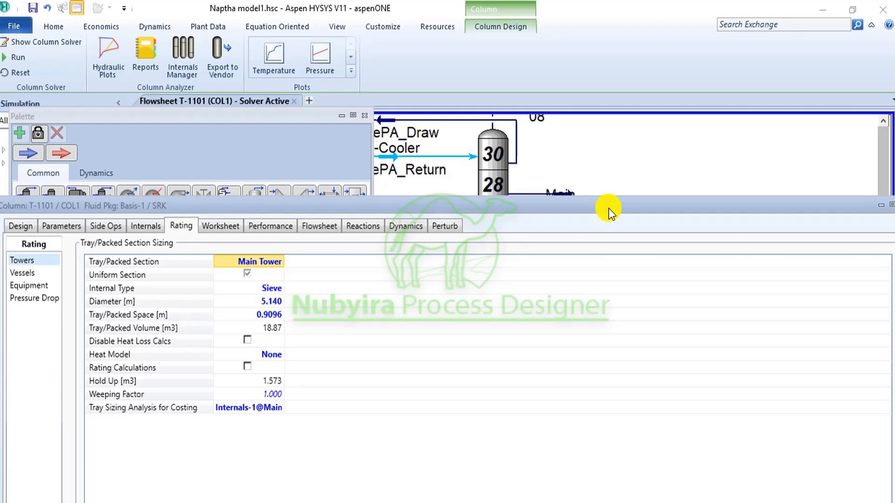
drag(609, 207, 457, 210)
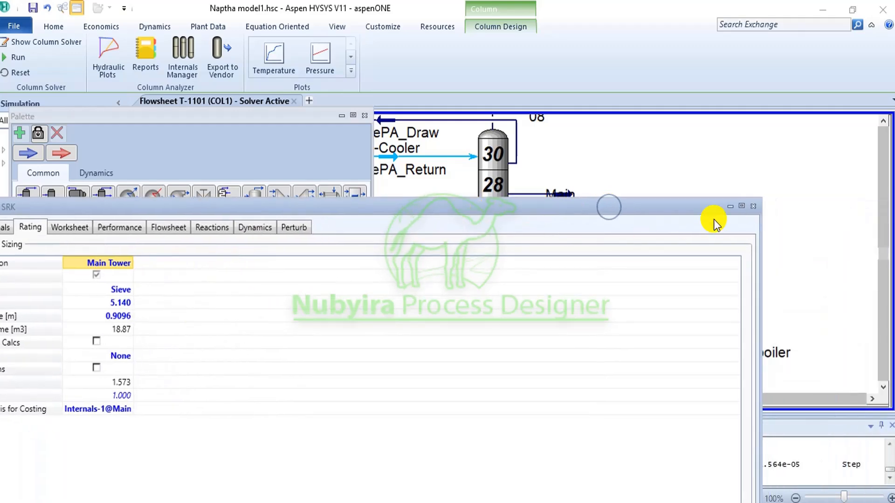
click(748, 208)
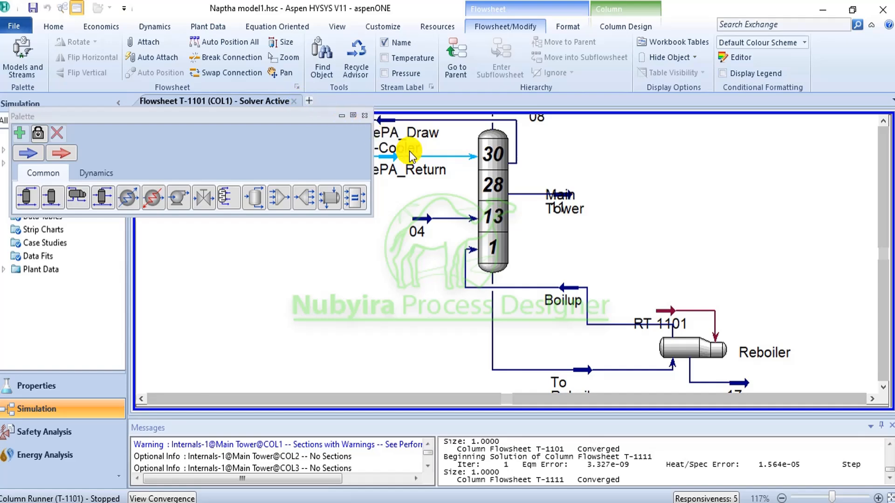
Open the Main Tower in the column flowsheet and review its tray dimensions and sizing data in a maximized window
double_click(490, 192)
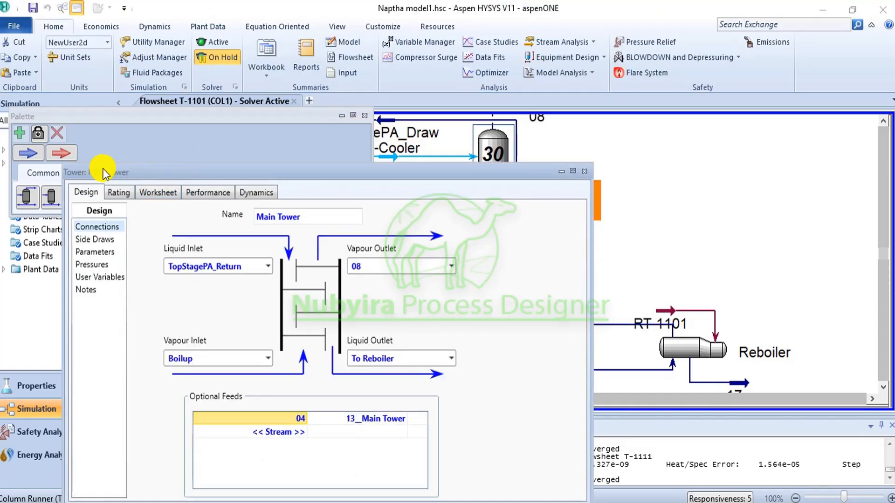
click(124, 193)
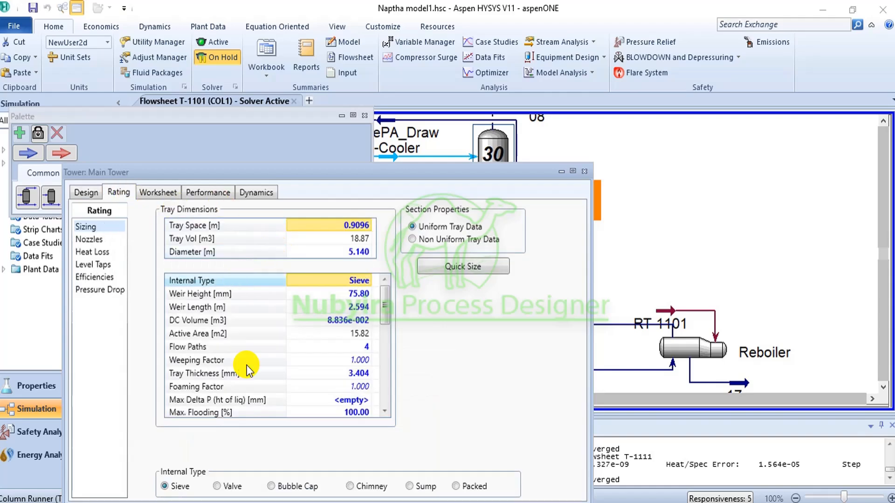
scroll(224, 282, down, 5)
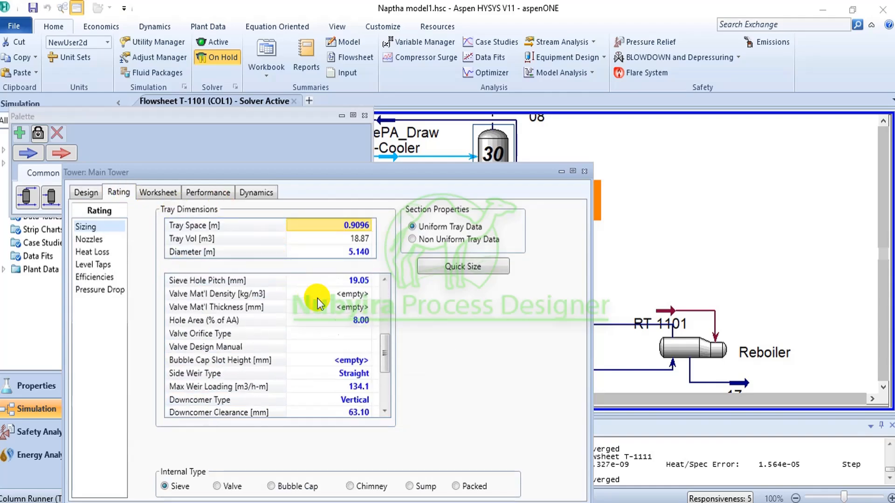
scroll(319, 302, down, 3)
scroll(318, 302, up, 8)
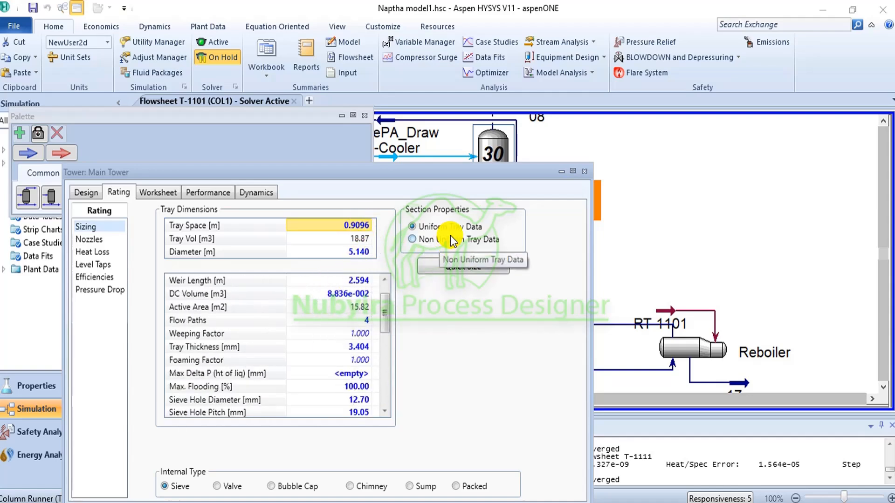
click(573, 173)
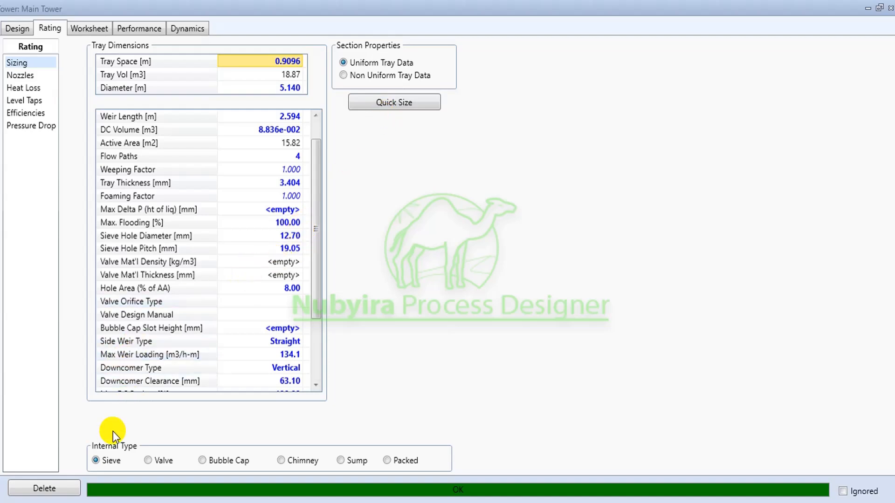
Review the Main Tower's nozzle, heat loss and tray-by-tray pressure drop rating data, and close its window
click(24, 77)
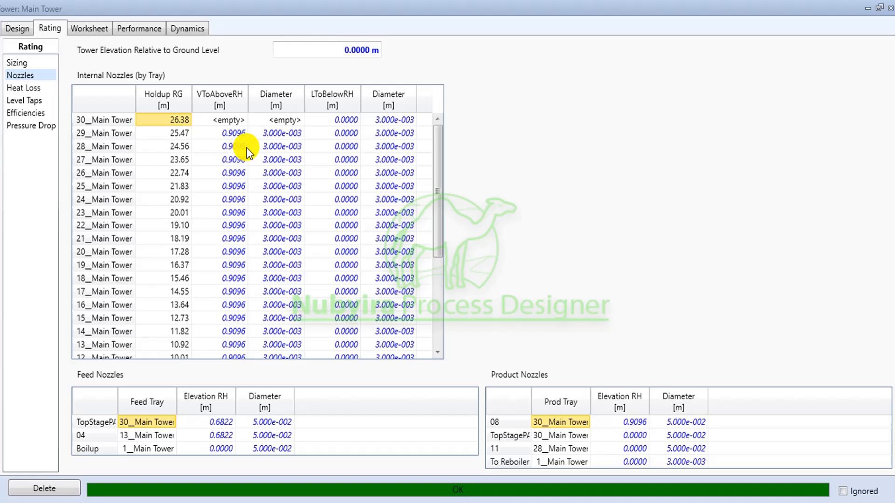
mouse_move(273, 135)
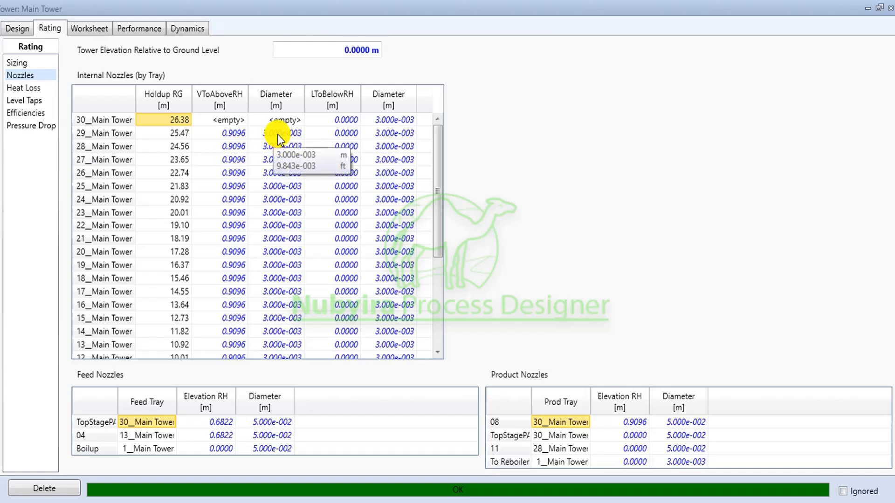
click(27, 89)
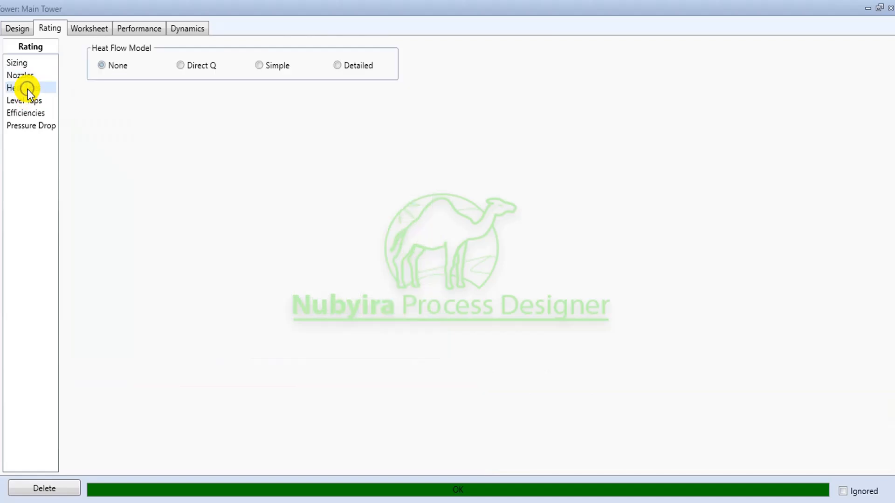
click(28, 126)
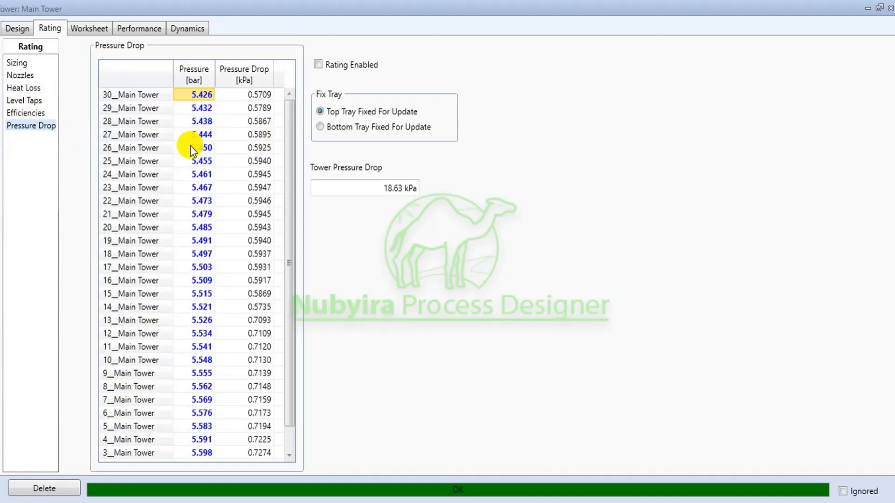
scroll(190, 145, down, 1)
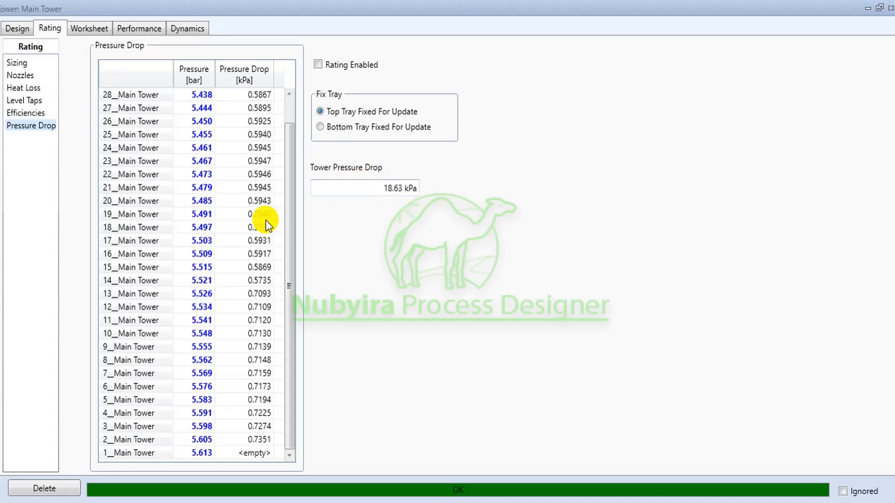
scroll(262, 215, up, 1)
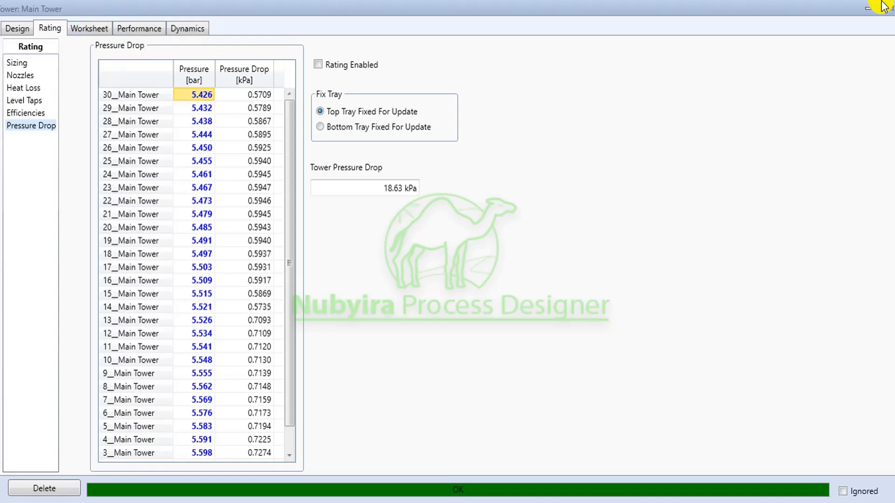
click(889, 13)
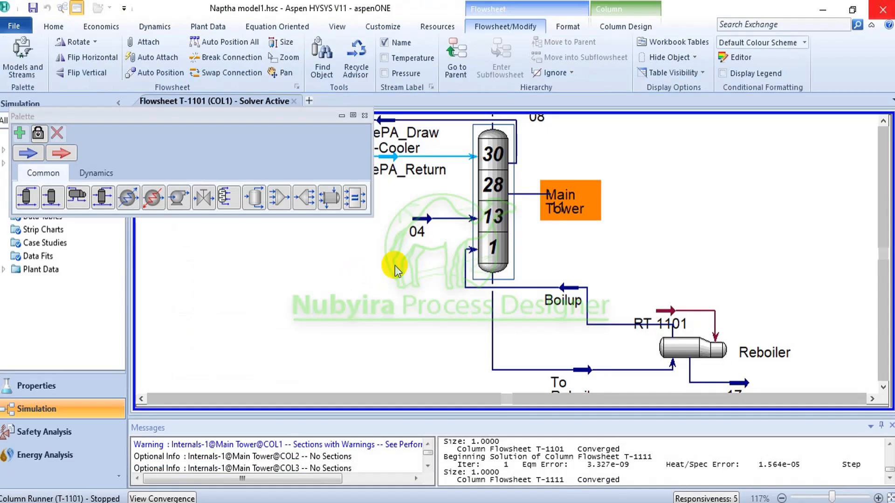
Review the Reboiler's connections, duty and pressure drop parameters, and vessel sizing, and close its window
click(692, 361)
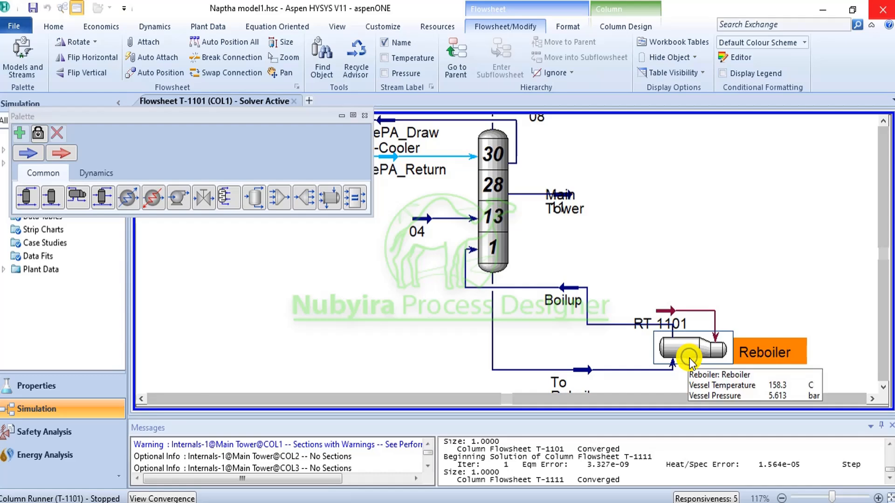
double_click(689, 361)
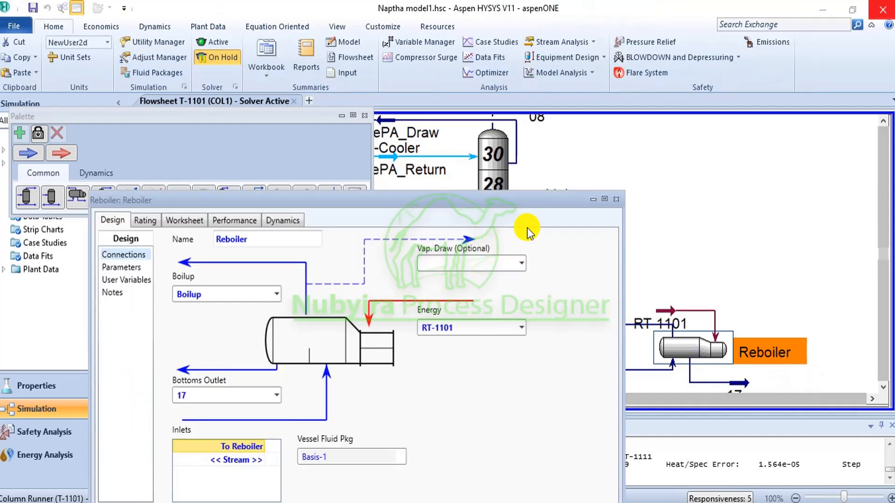
click(604, 200)
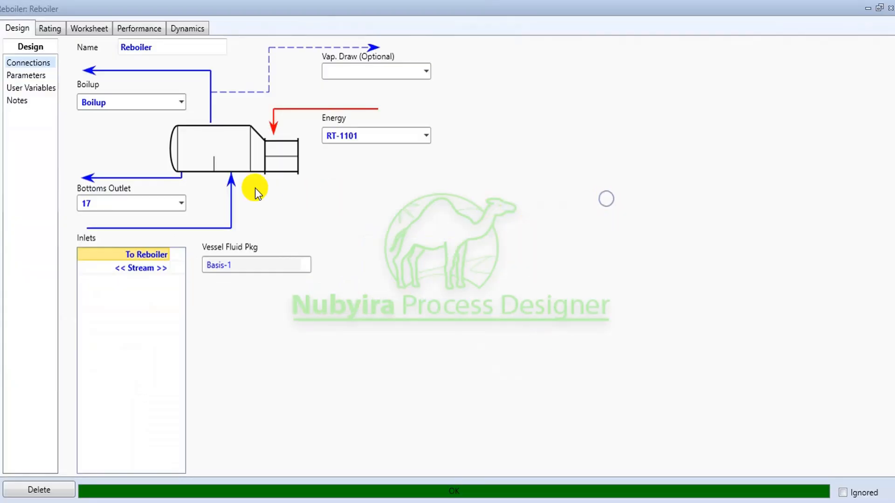
click(32, 76)
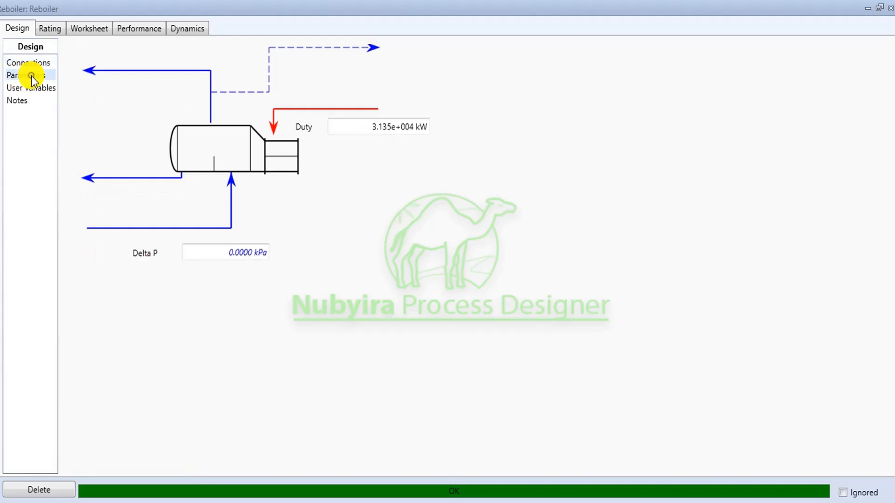
click(60, 30)
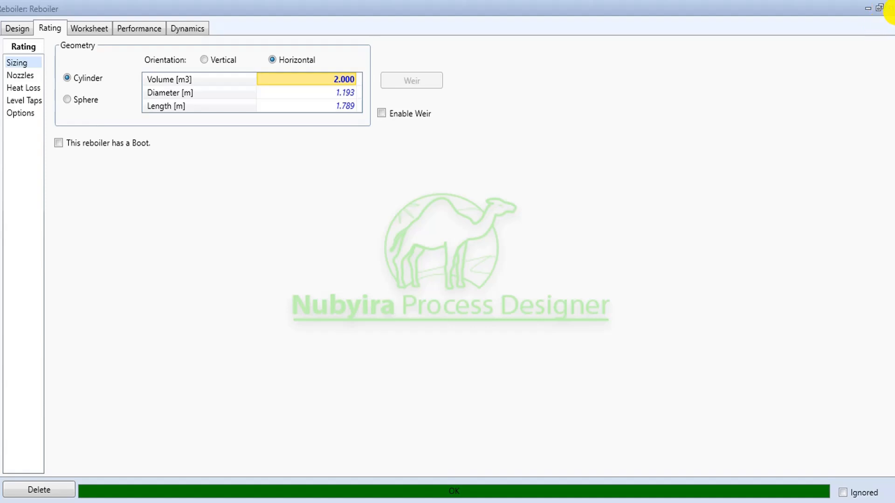
click(890, 7)
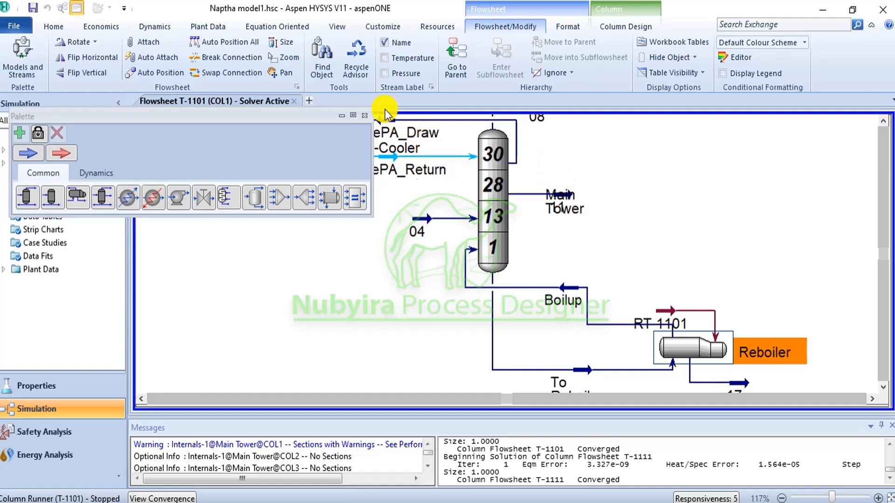
Close the object palette, return to the parent flowsheet, and close T-1101's column window after checking its tower rating
click(371, 120)
click(369, 116)
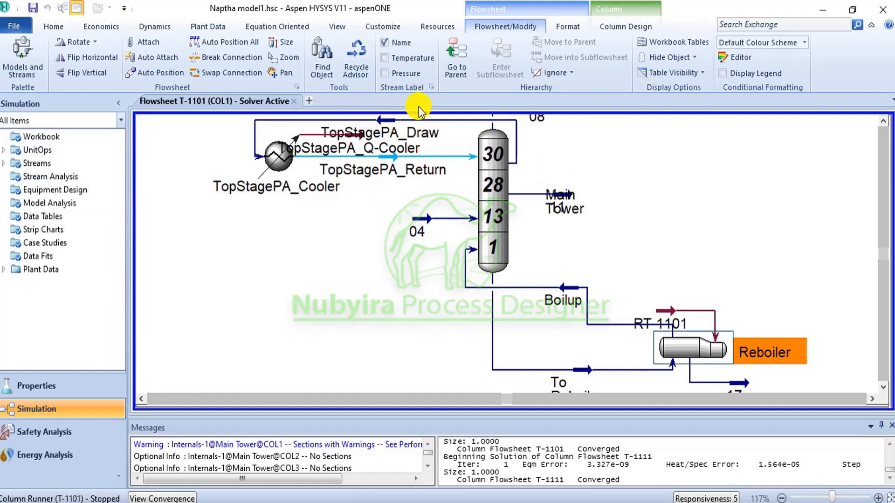
click(457, 64)
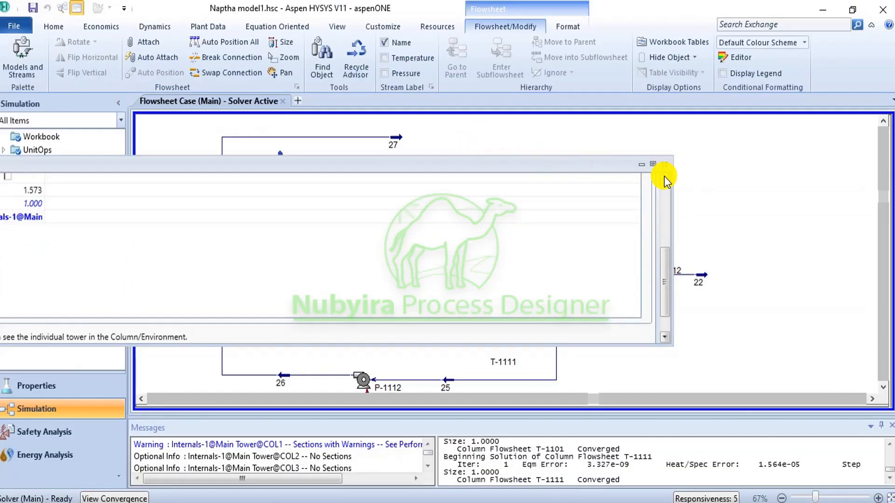
click(655, 165)
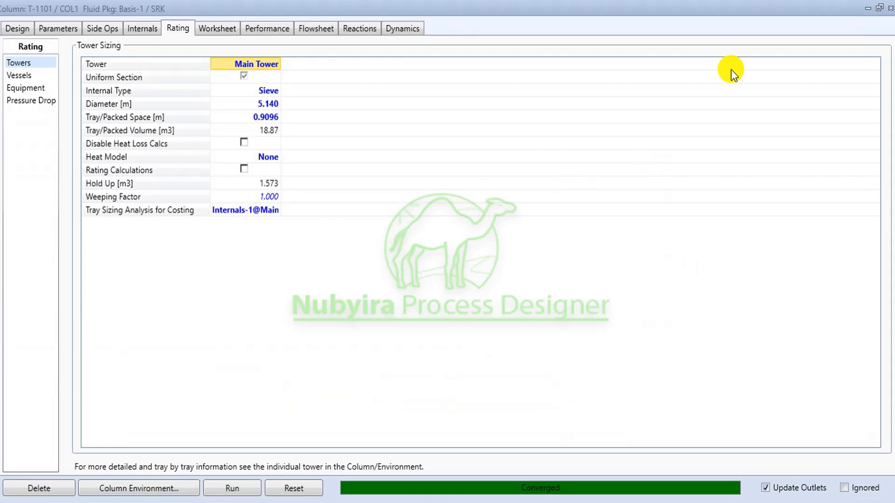
click(885, 10)
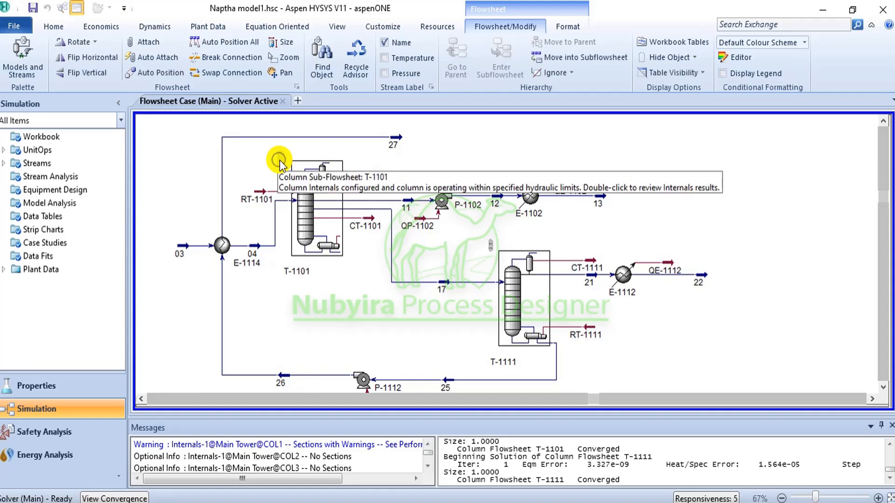
Generate T-1101's column analysis report with design parameters and by-tray/stage results included, and save it as a PDF under the suggested name
click(280, 159)
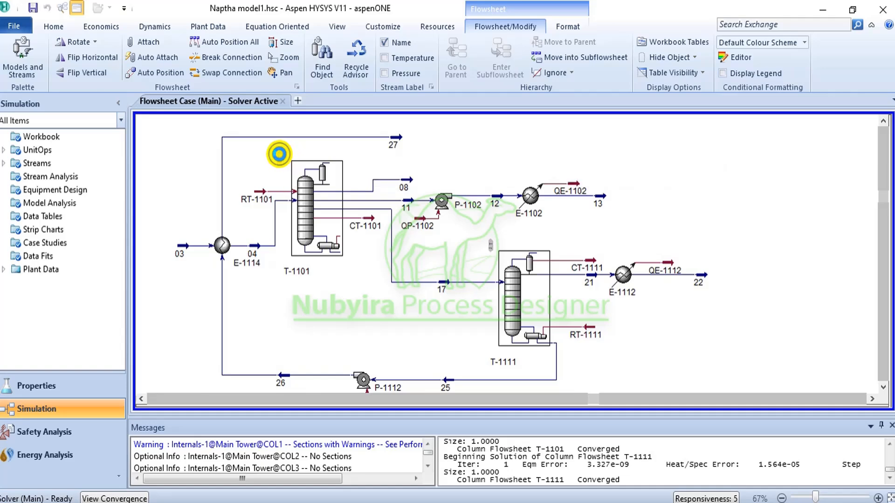
double_click(279, 156)
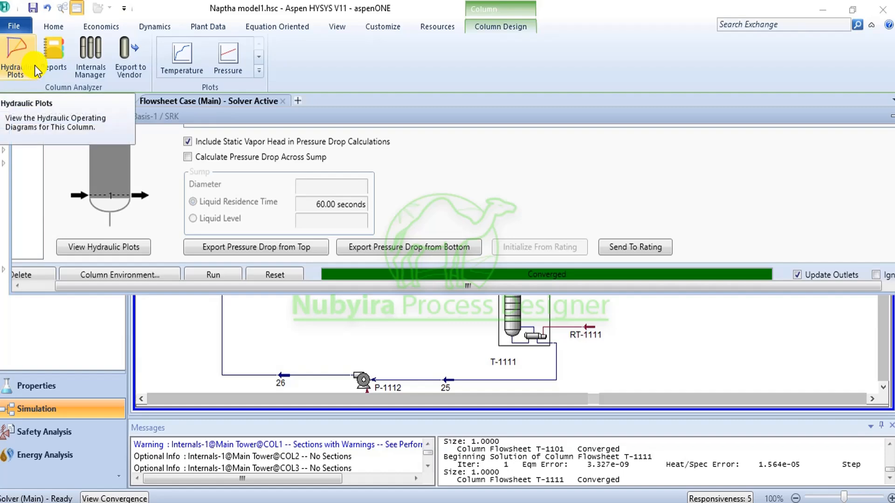
click(52, 63)
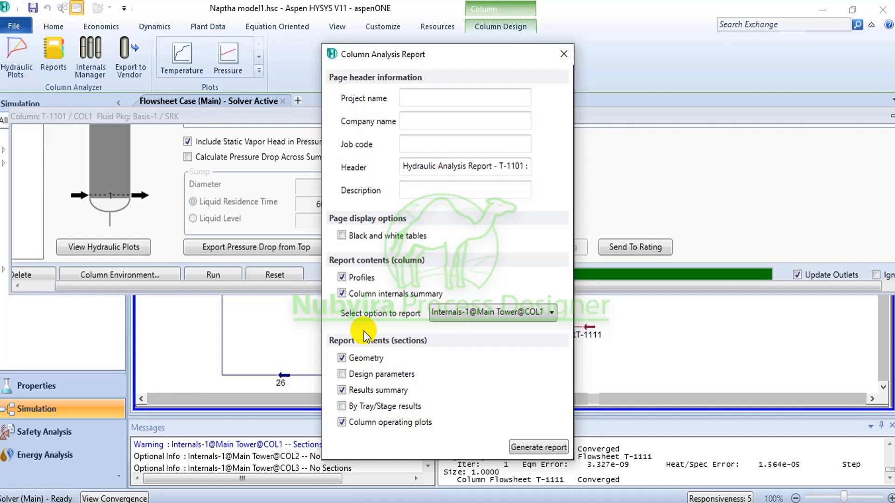
click(389, 374)
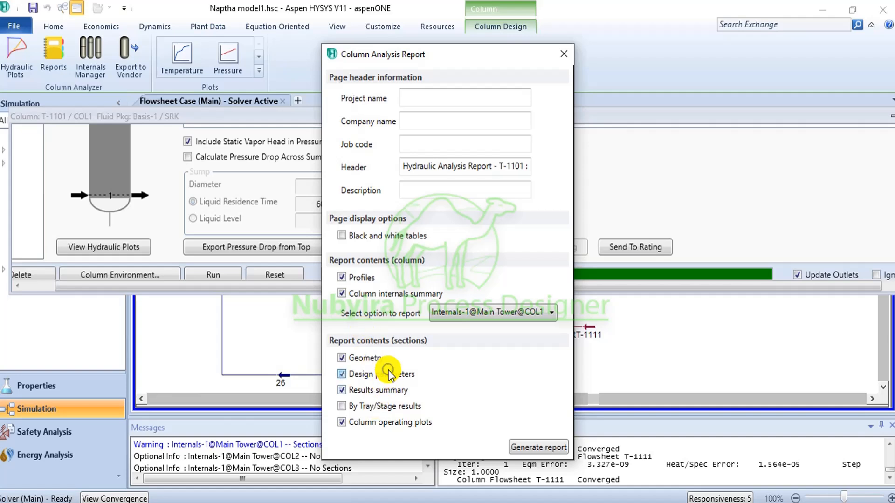
click(392, 410)
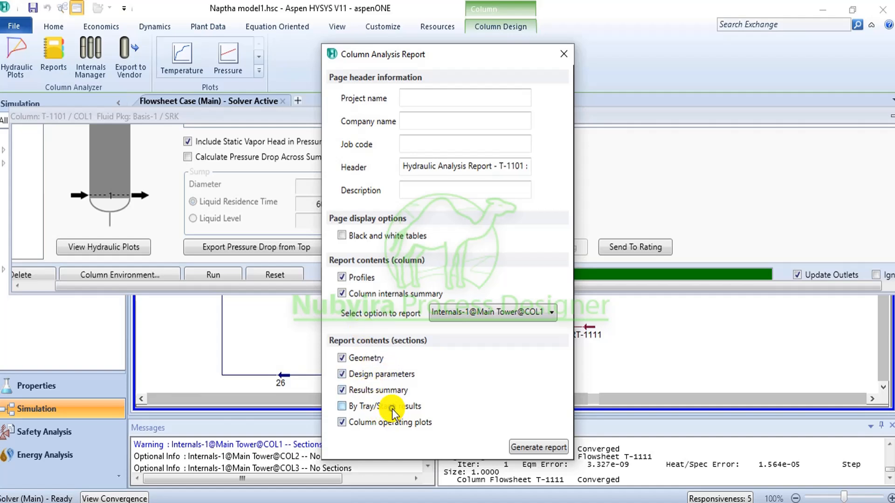
click(542, 448)
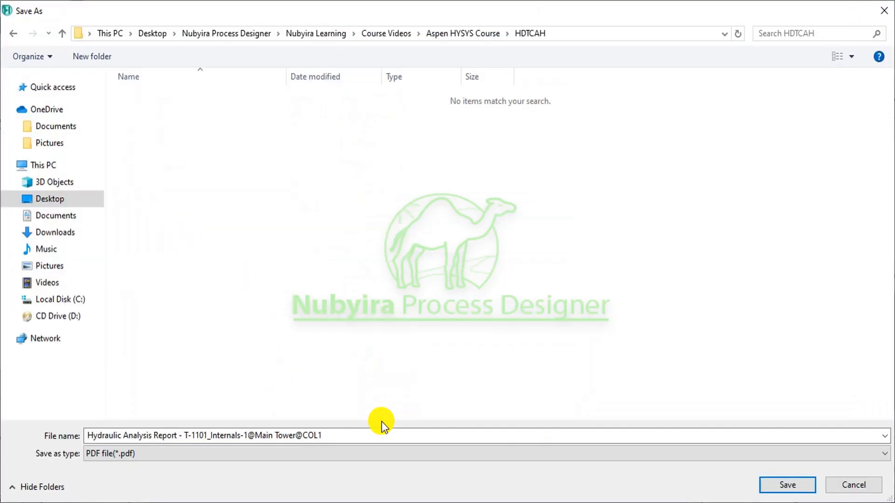
click(798, 484)
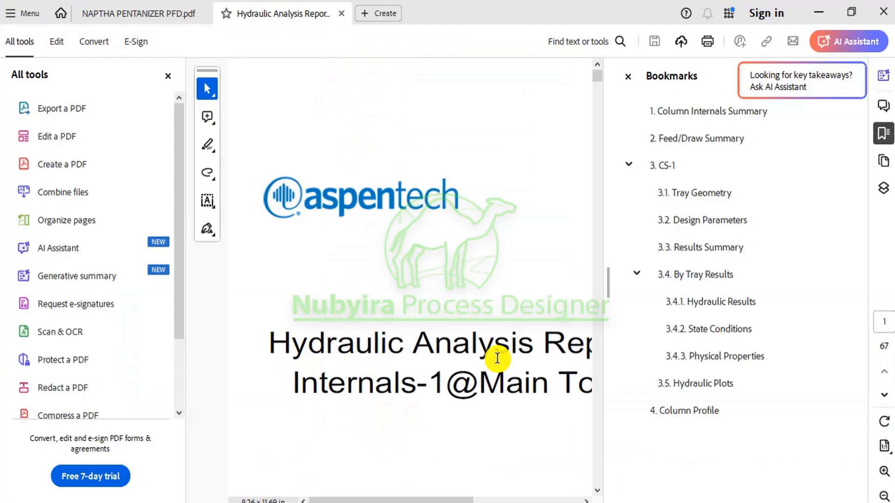
Skim the opening pages of the hydraulic analysis report, and switch back to T-1101's column window in Aspen HYSYS, maximized
scroll(506, 340, down, 10)
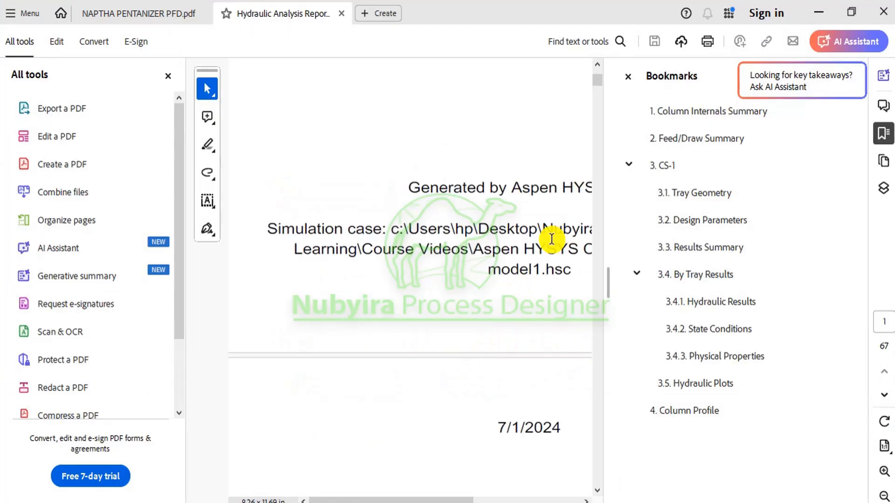
scroll(544, 240, down, 5)
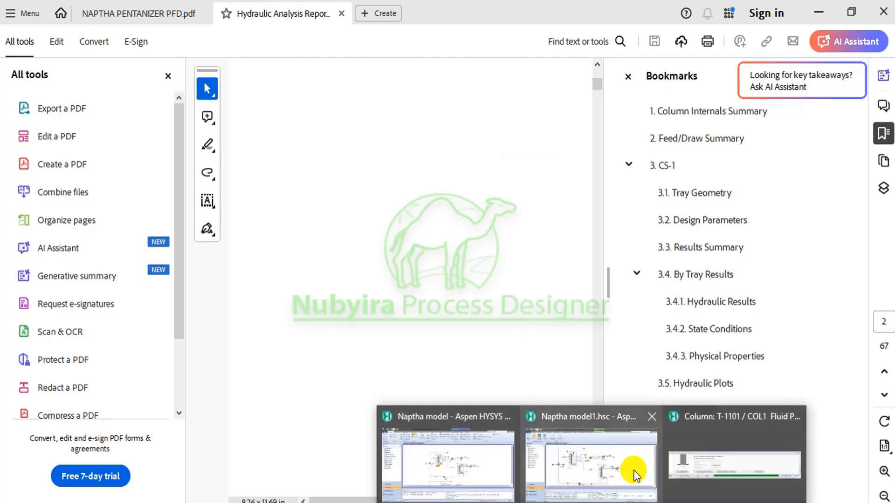
click(685, 465)
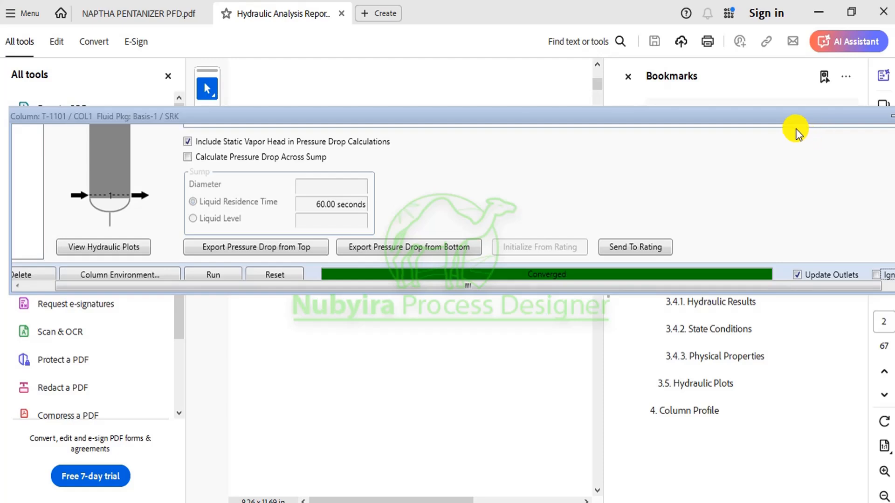
drag(791, 117, 631, 106)
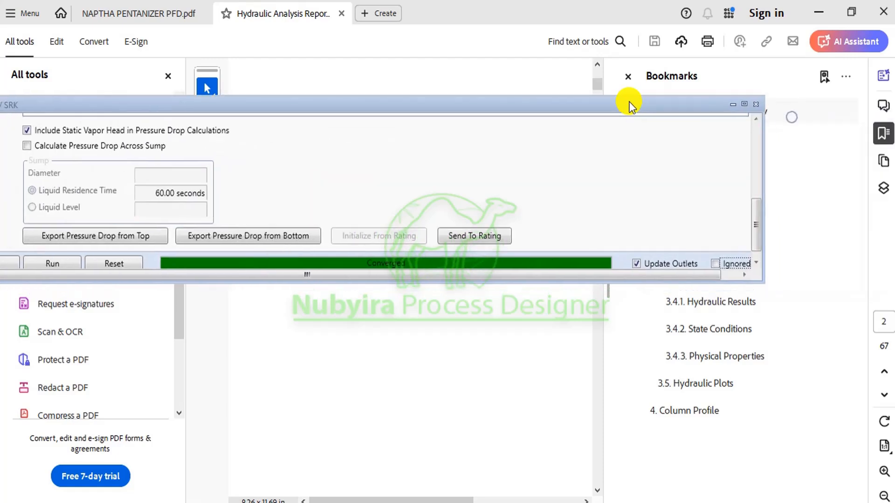
click(732, 105)
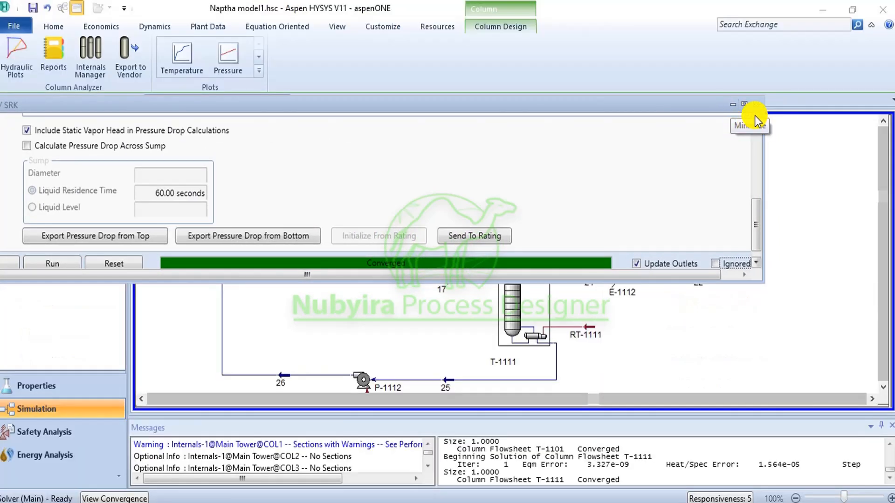
click(744, 106)
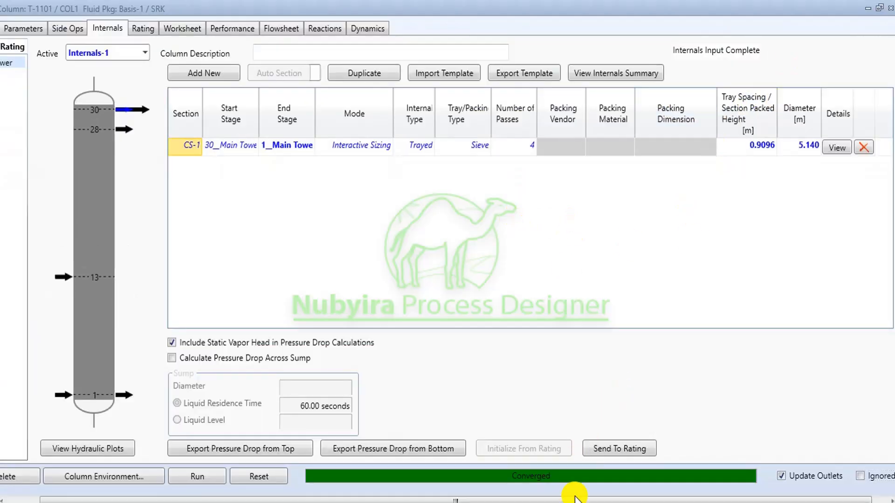
Return to the Naptha model1 case after checking the other open case, and minimize T-1101's column window
mouse_move(597, 501)
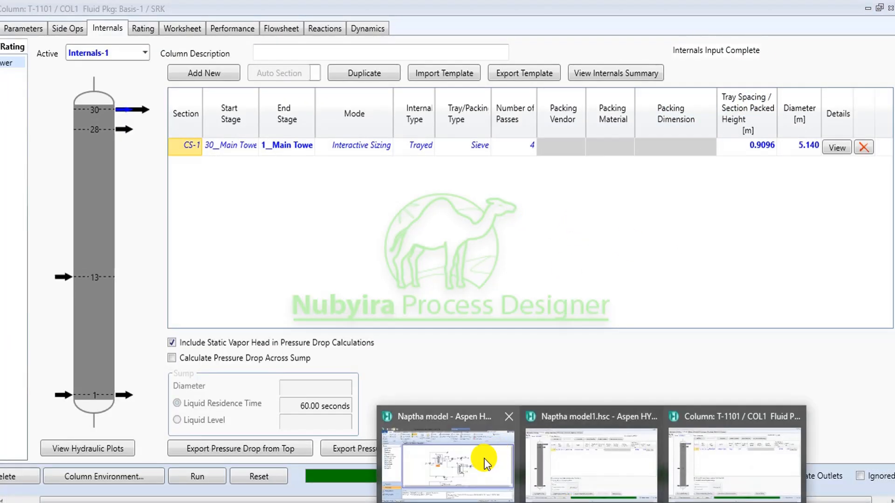
click(471, 447)
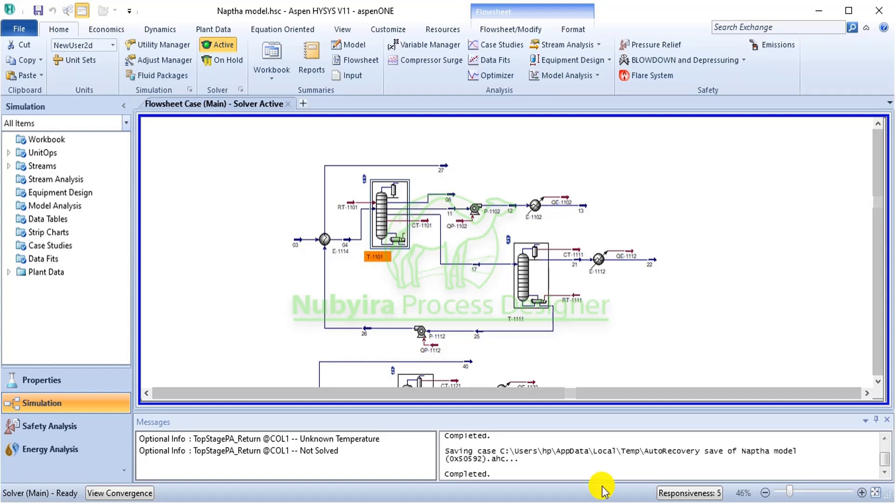
mouse_move(639, 491)
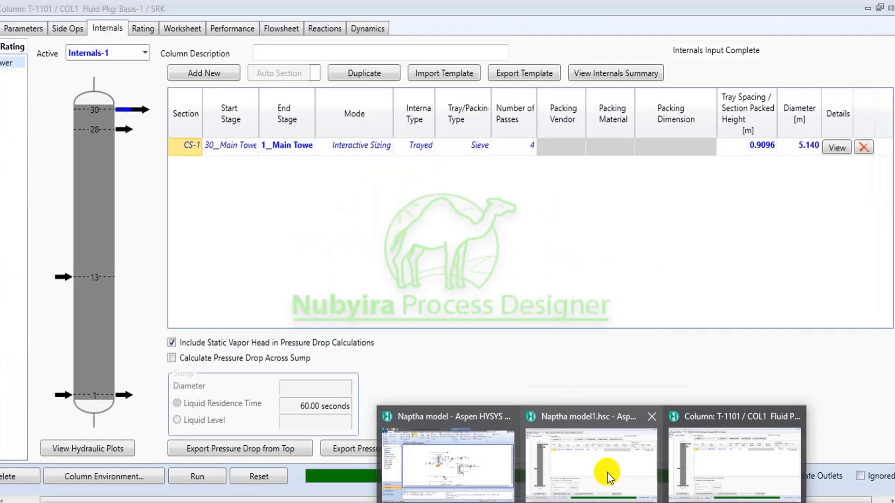
click(608, 476)
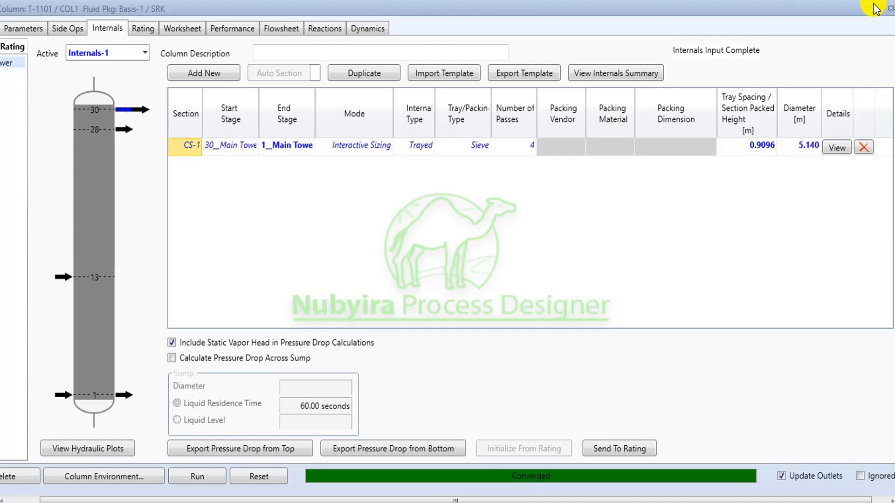
click(883, 14)
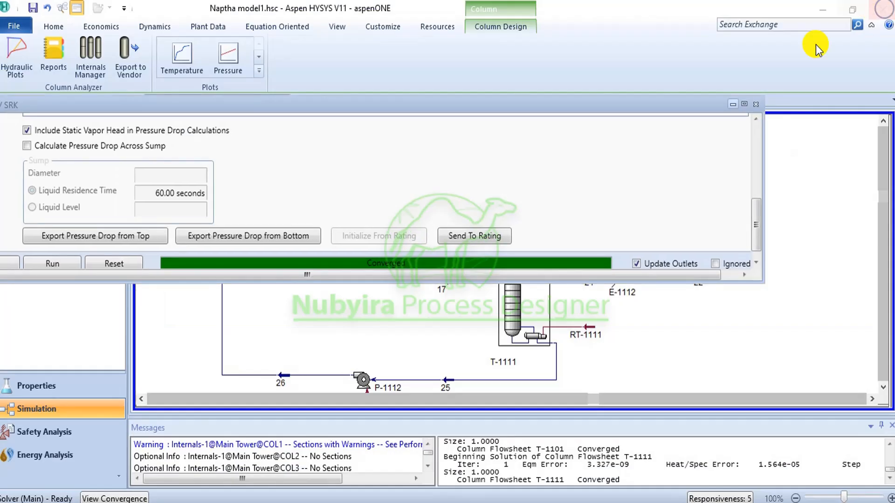
click(732, 103)
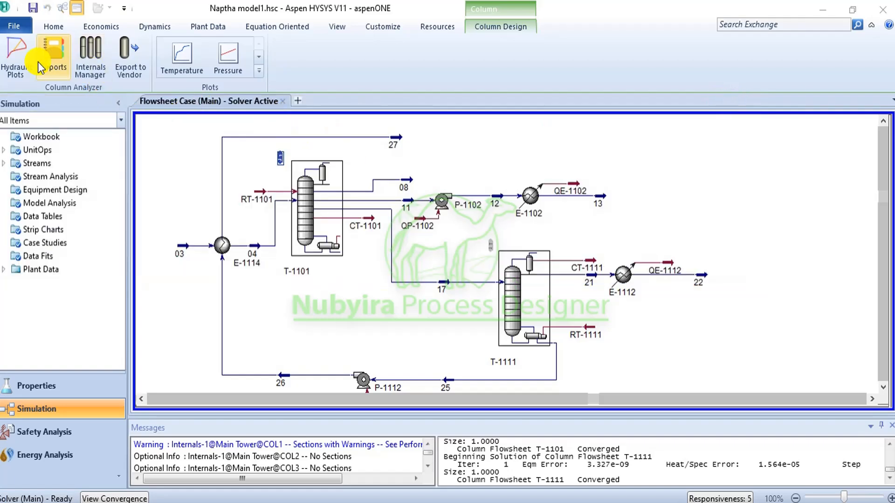
Review the vendor packages available for exporting T-1101's internals results, and close the dialog without exporting
click(124, 69)
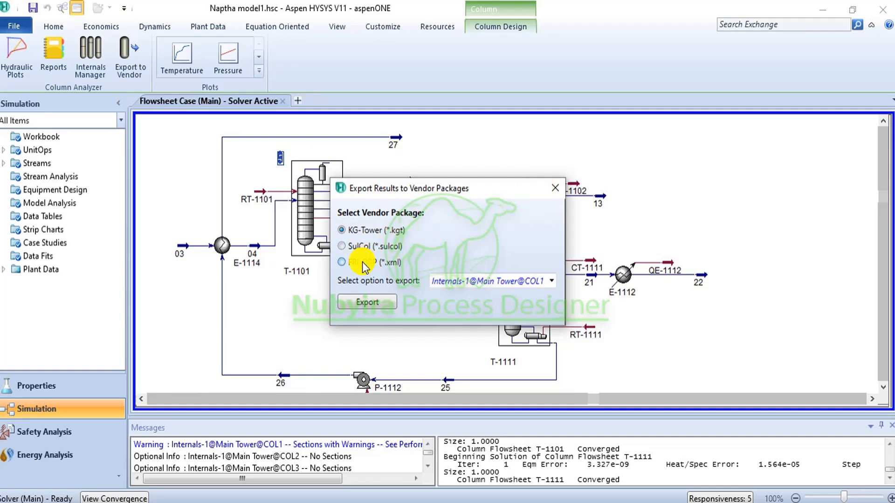
click(557, 201)
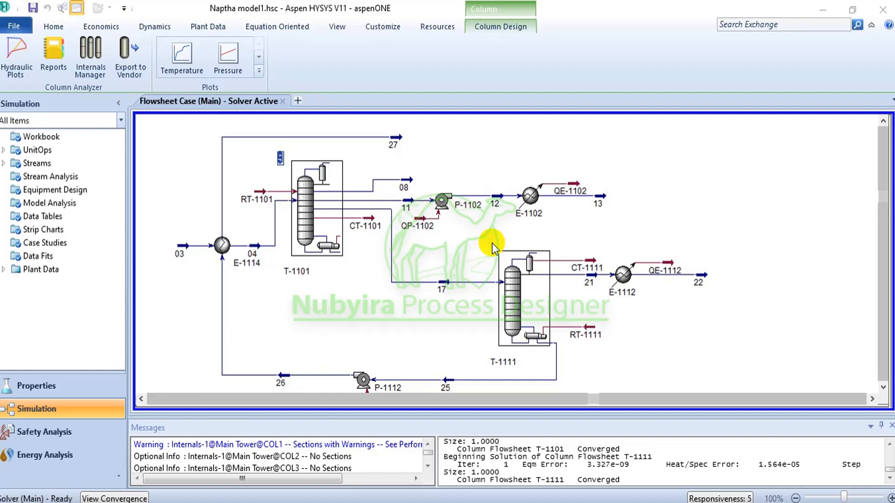
Add a new internals section to column T-1111 in its maximized window, and minimize the window
click(490, 244)
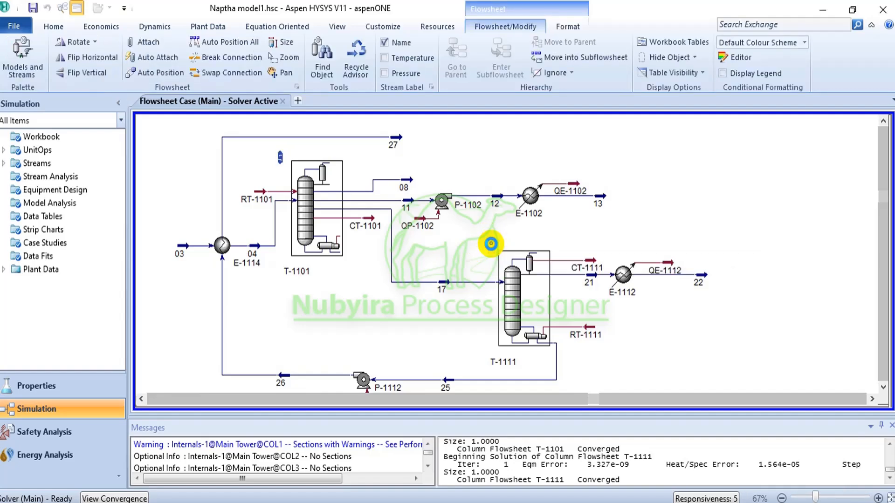
double_click(490, 244)
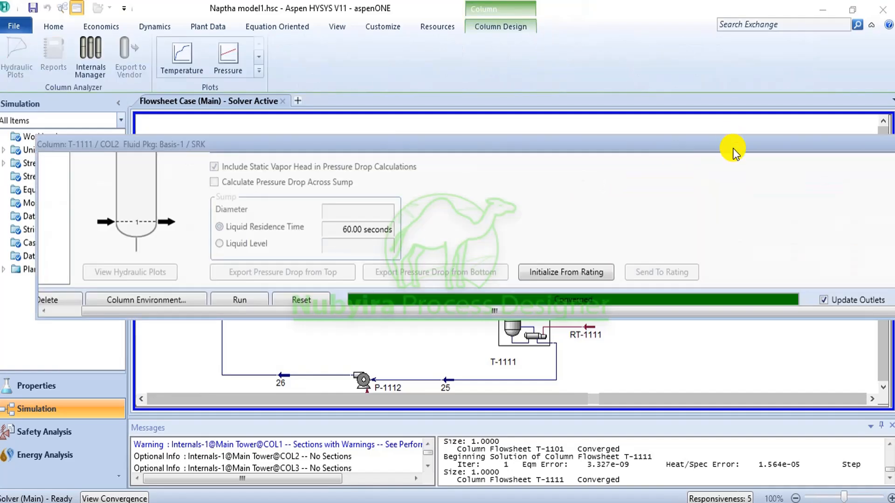
drag(792, 138, 628, 139)
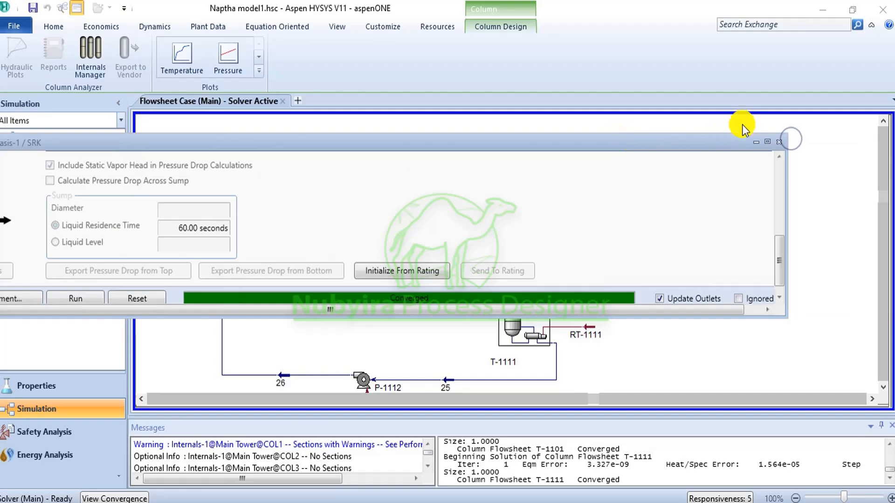
click(767, 143)
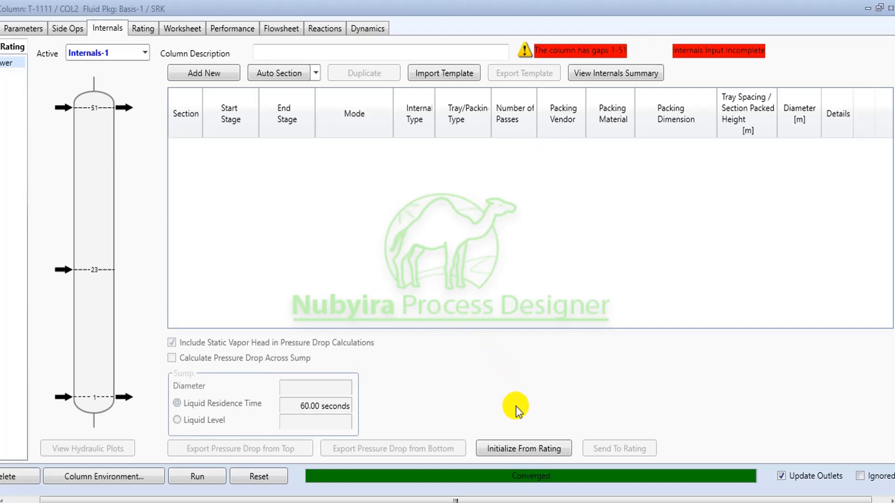
click(532, 448)
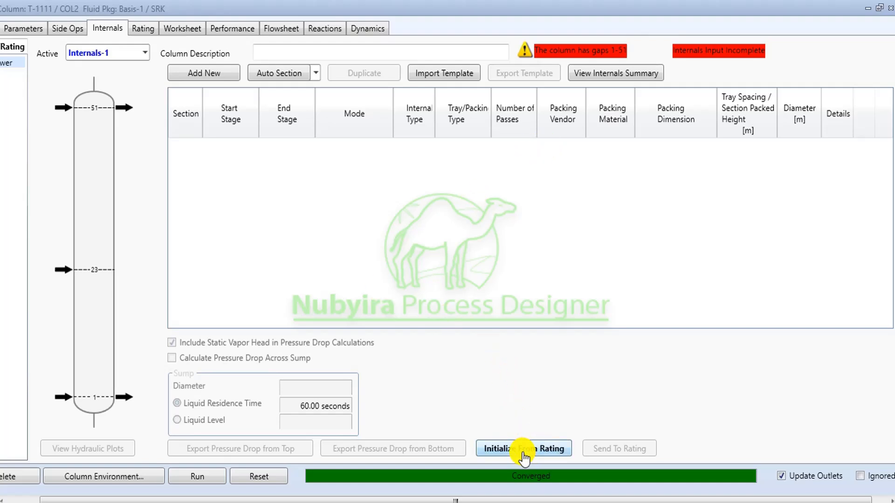
click(222, 74)
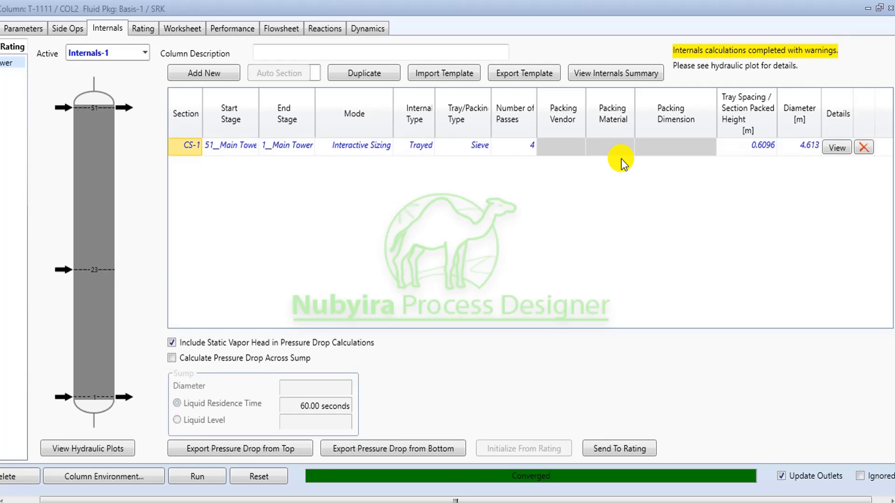
click(871, 8)
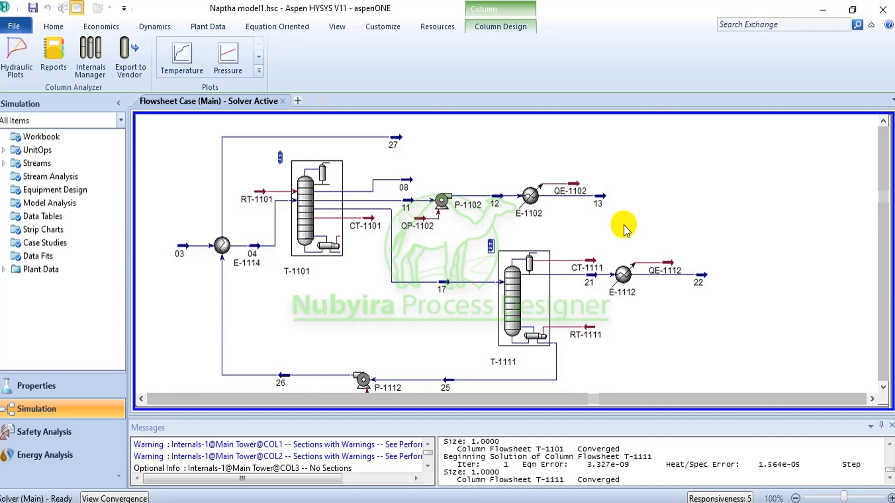